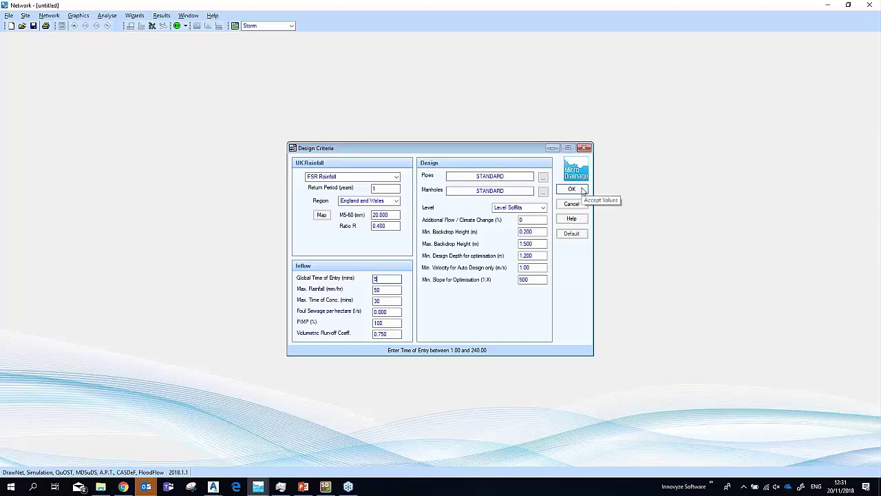
Accept the design criteria and start pipe 1.000 in the Storm Network Details table.
{"action": "left_click", "coordinate": [582, 190]}
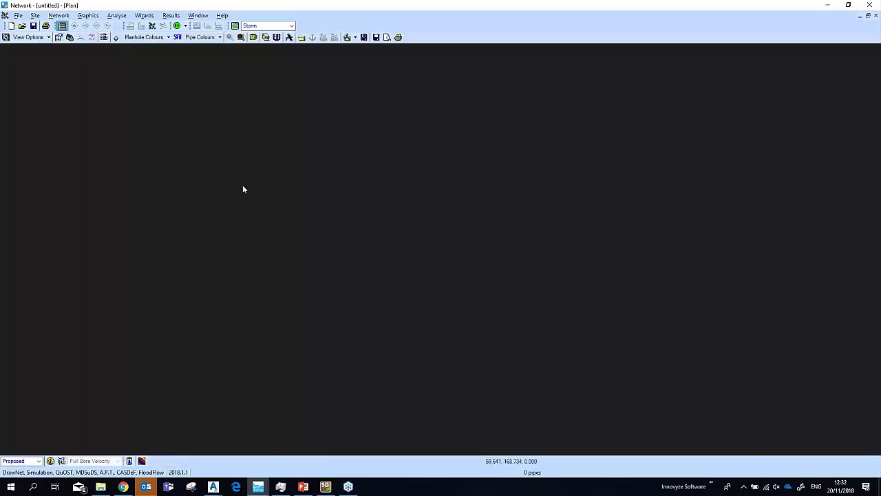
{"action": "left_click", "coordinate": [58, 37]}
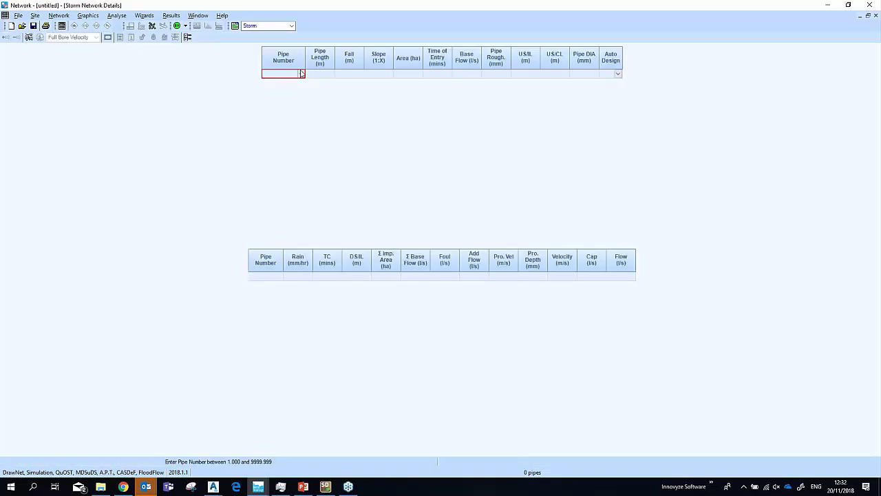
{"action": "left_click", "coordinate": [300, 73]}
{"action": "left_click", "coordinate": [300, 73]}
{"action": "left_click", "coordinate": [300, 73]}
{"action": "left_click", "coordinate": [300, 74]}
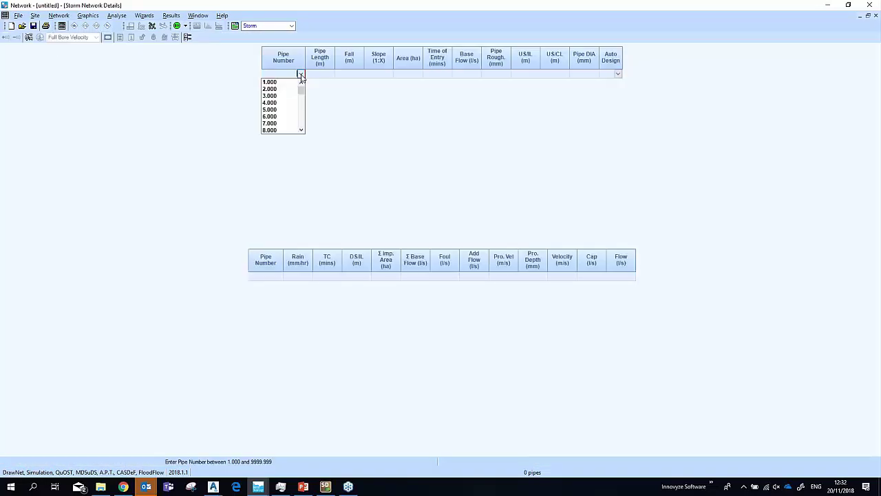
{"action": "left_click", "coordinate": [275, 83]}
Give pipe 1.000 a length of 10 m and a slope of 1:100.
{"action": "left_click", "coordinate": [340, 74]}
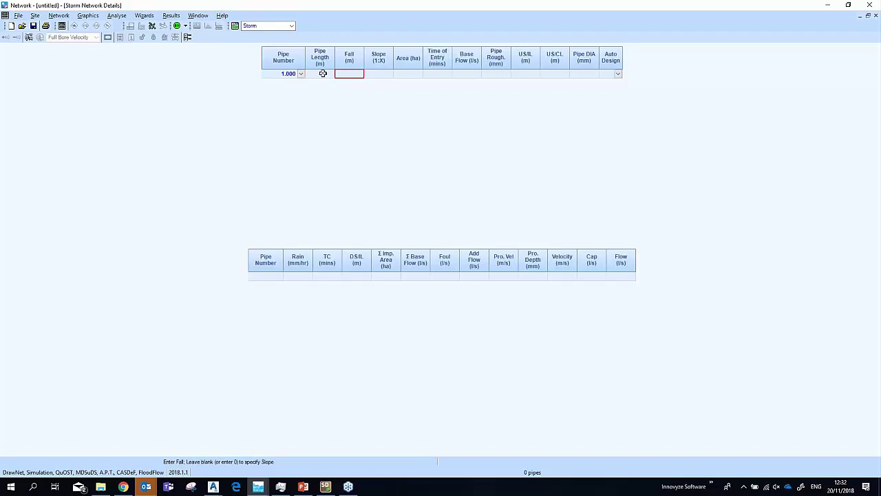
{"action": "left_click", "coordinate": [323, 74]}
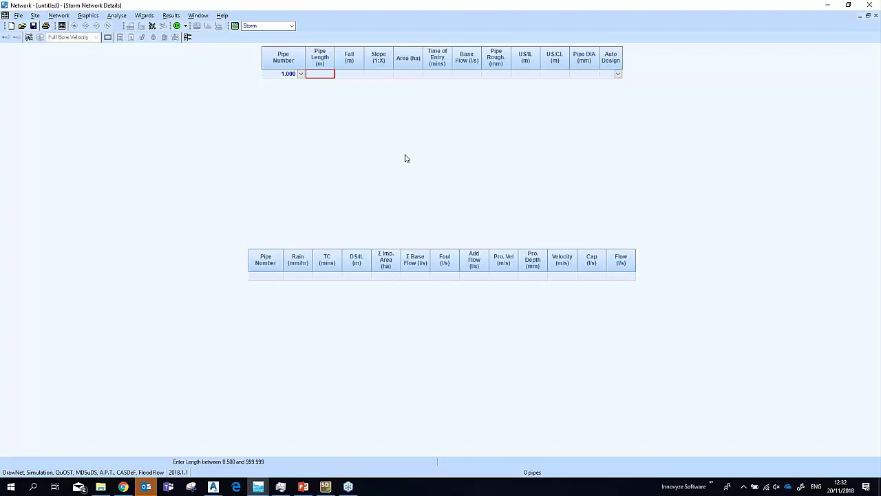
{"action": "type", "text": "10"}
{"action": "key", "text": "Tab"}
{"action": "key", "text": "Tab"}
{"action": "type", "text": "100"}
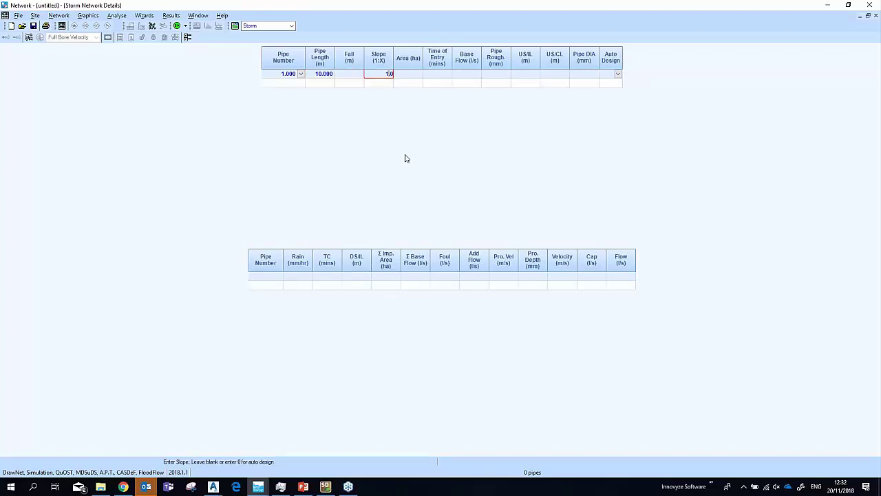
{"action": "key", "text": "Tab"}
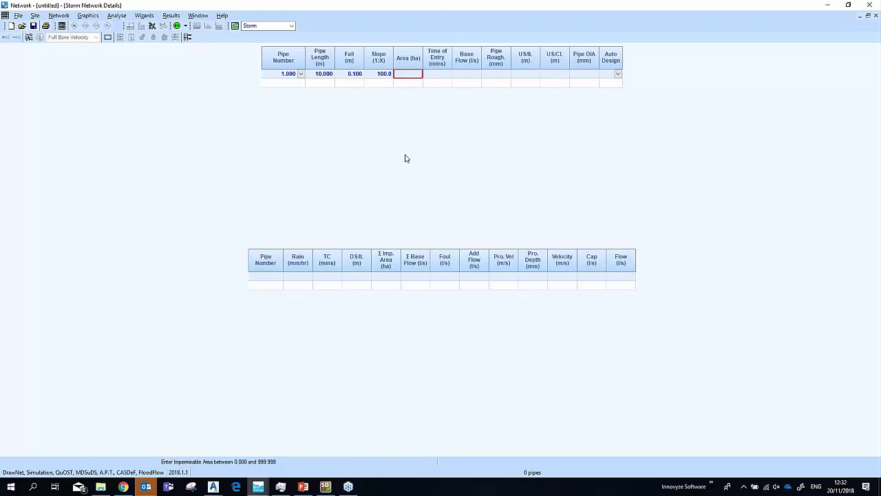
Set the base flow of pipe 1.000 to 500 l/s, leaving its area and time of entry blank.
{"action": "key", "text": "Tab"}
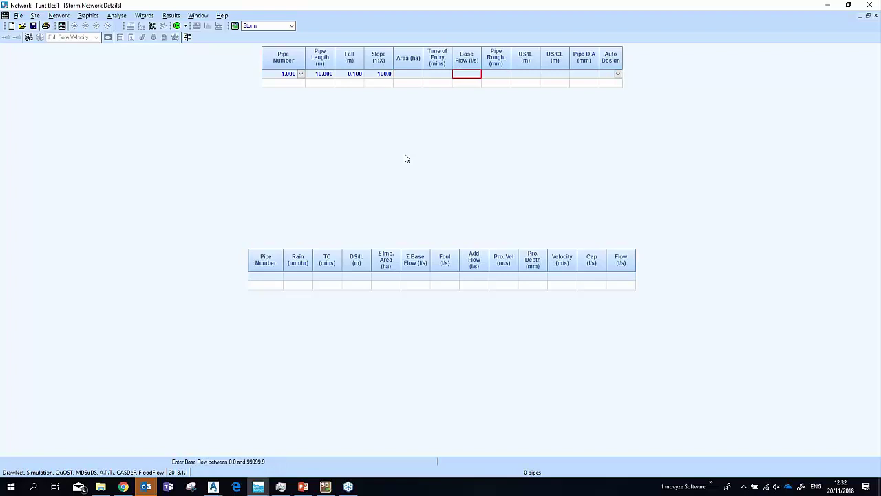
{"action": "type", "text": "5.0"}
{"action": "type", "text": "0"}
{"action": "left_click", "coordinate": [501, 73]}
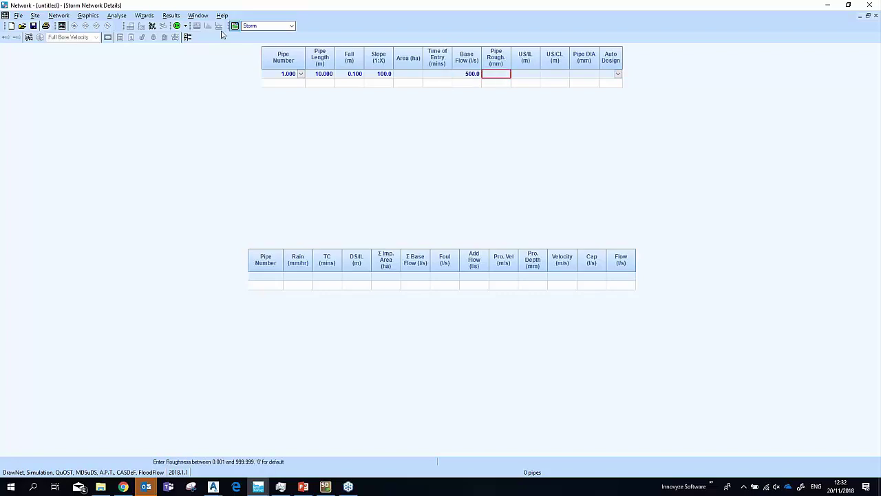
Add Manning's n to the input columns of the network table through the network preferences.
{"action": "left_click", "coordinate": [187, 36]}
{"action": "scroll", "coordinate": [467, 234], "scroll_direction": "down", "scroll_amount": 2}
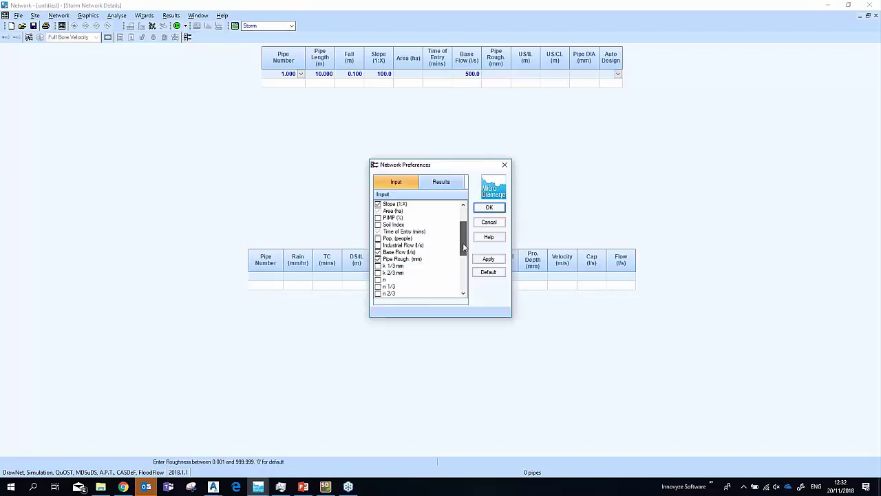
{"action": "left_click", "coordinate": [378, 280]}
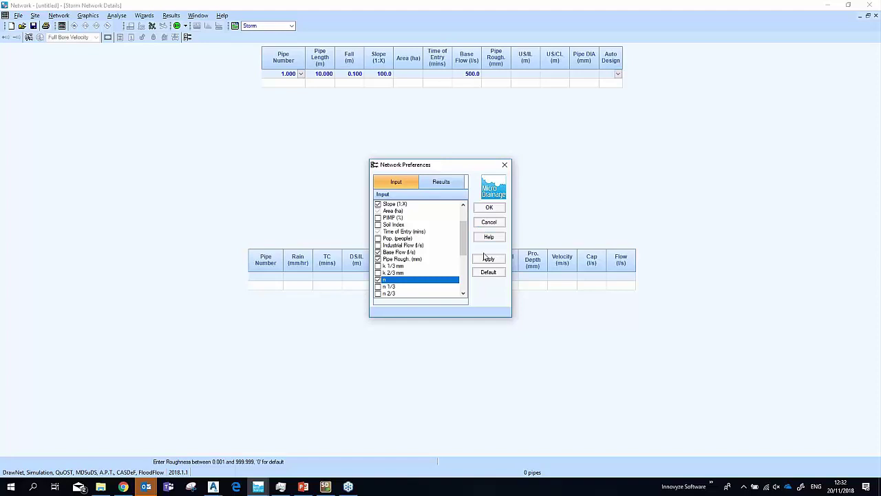
{"action": "left_click", "coordinate": [487, 259]}
{"action": "left_click", "coordinate": [506, 166]}
Set Manning's n of pipe 1.000 to 0.012 and complete the row with levels and diameter left blank for auto design.
{"action": "left_click", "coordinate": [509, 74]}
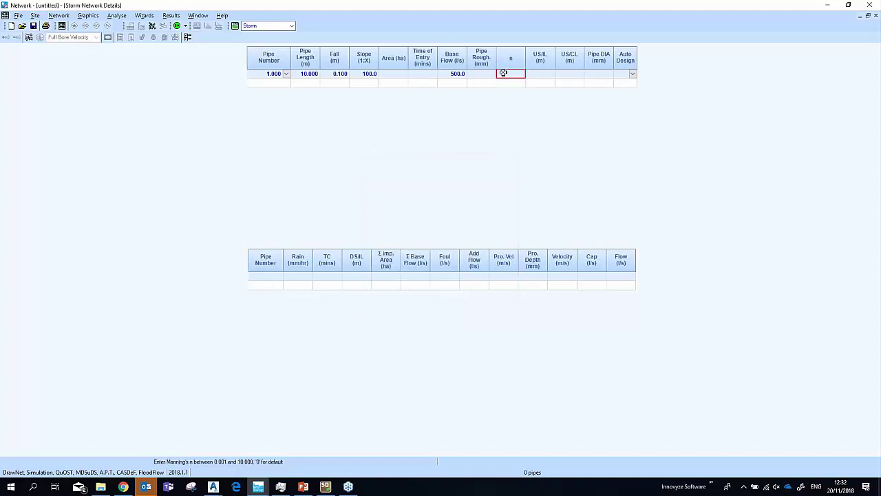
{"action": "type", "text": "0.010"}
{"action": "key", "text": "Tab"}
{"action": "key", "text": "Tab"}
{"action": "key", "text": "Tab"}
{"action": "key", "text": "Tab"}
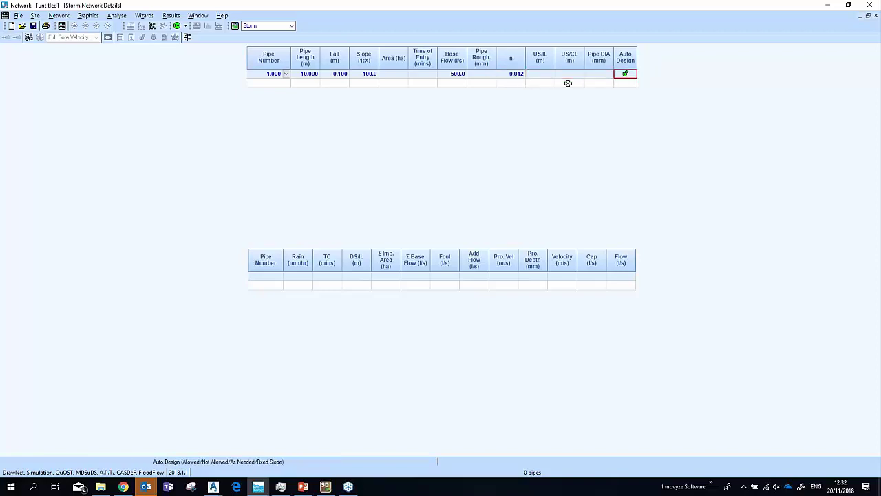
{"action": "key", "text": "Tab"}
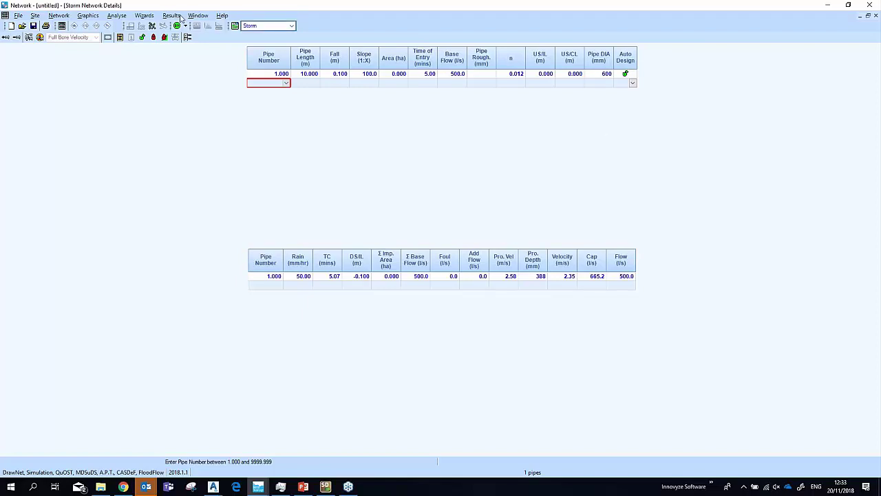
Open the STANDARD pipe sizes list from the design criteria and remove its 100 and 150 mm diameters.
{"action": "left_click", "coordinate": [59, 15]}
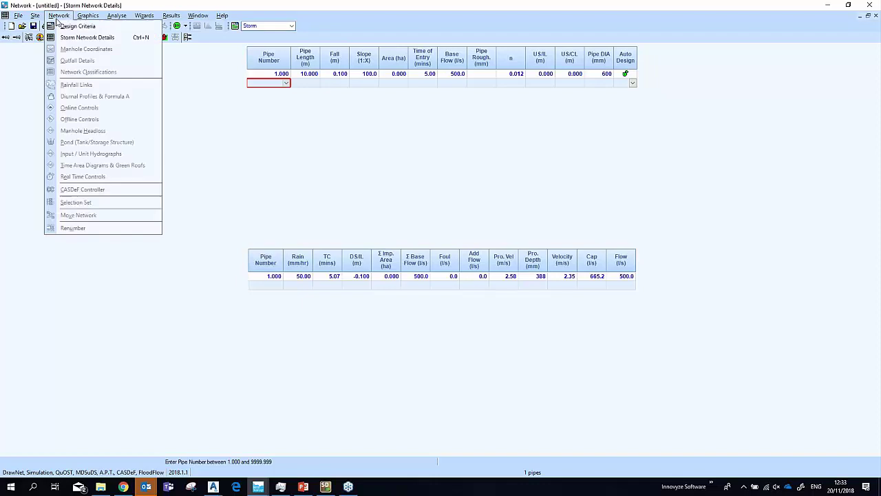
{"action": "left_click", "coordinate": [67, 29]}
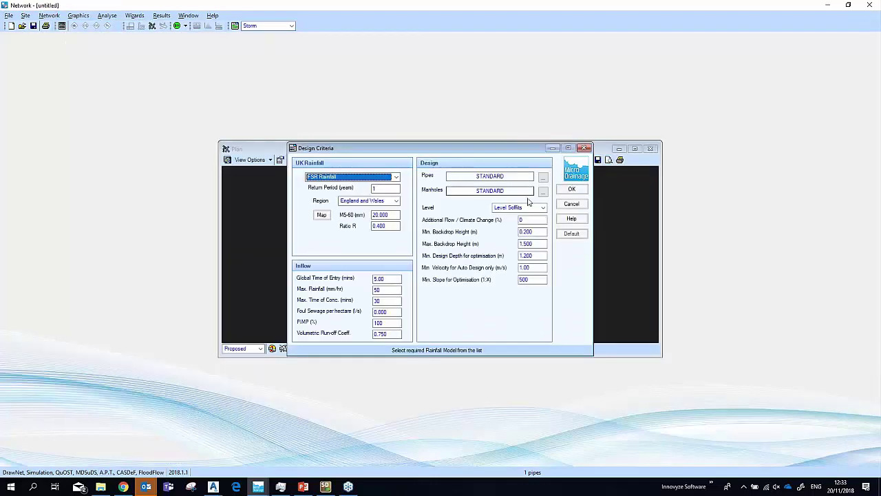
{"action": "left_click", "coordinate": [543, 178]}
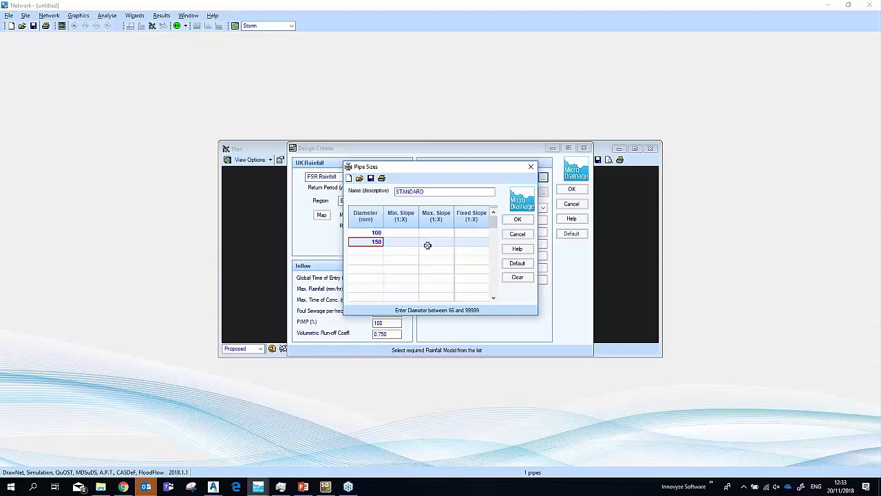
{"action": "key", "text": "Delete"}
{"action": "left_click", "coordinate": [376, 234]}
{"action": "key", "text": "Delete"}
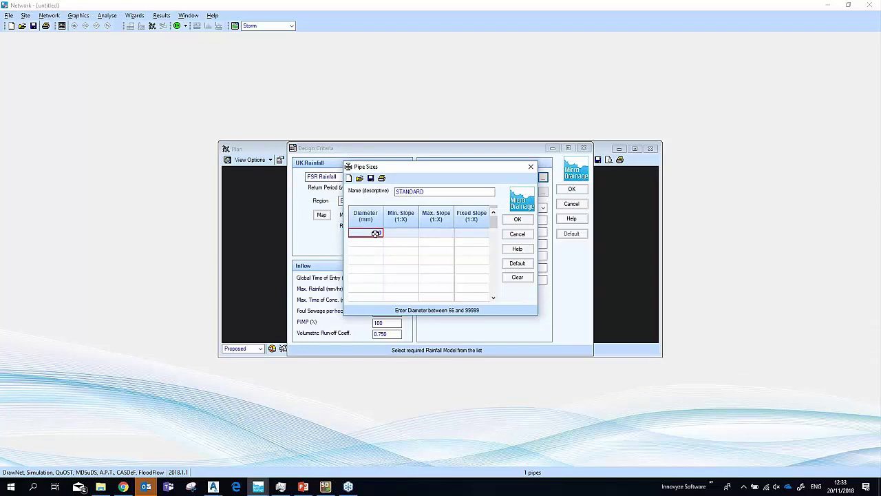
{"action": "key", "text": "Delete"}
Enter diameters of 525, 545 and 565 mm in the STANDARD pipe sizes list.
{"action": "type", "text": "525"}
{"action": "key", "text": "Return"}
{"action": "type", "text": "545"}
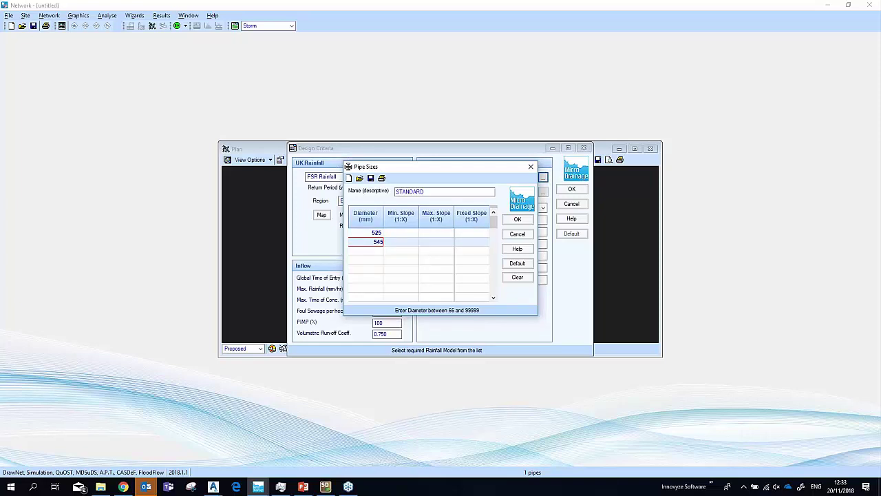
{"action": "key", "text": "Tab"}
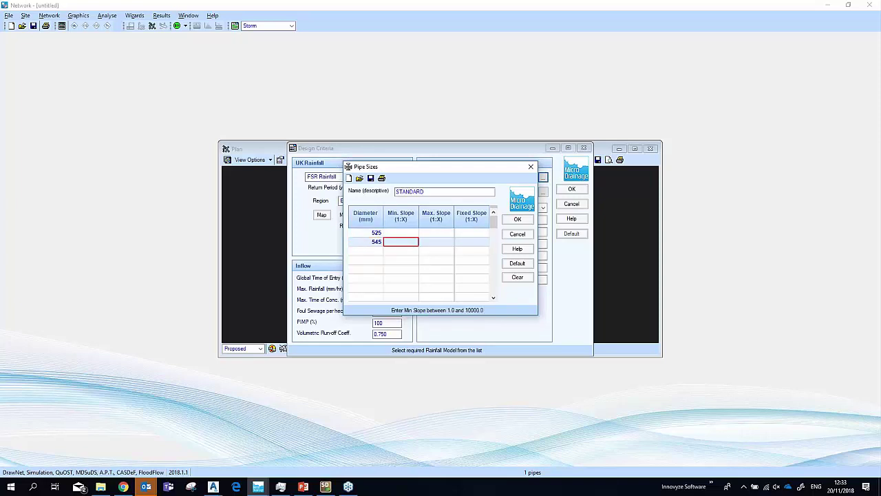
{"action": "key", "text": "Return"}
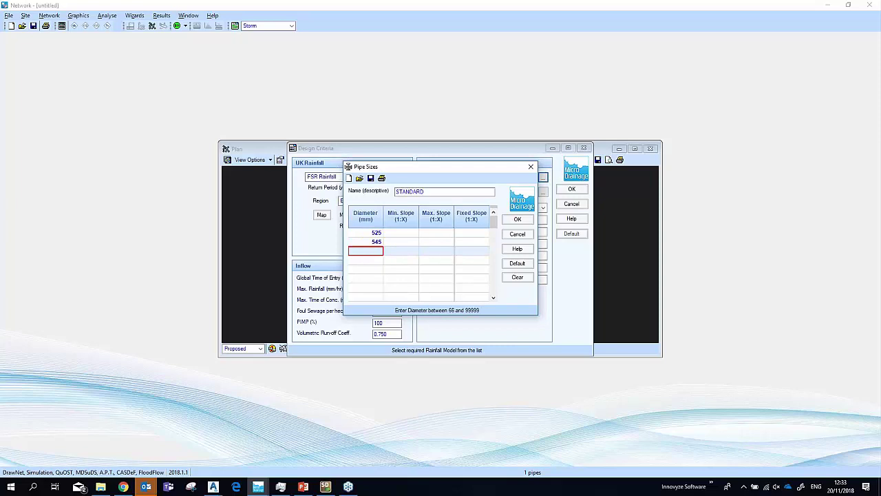
{"action": "type", "text": "565"}
{"action": "left_click", "coordinate": [411, 252]}
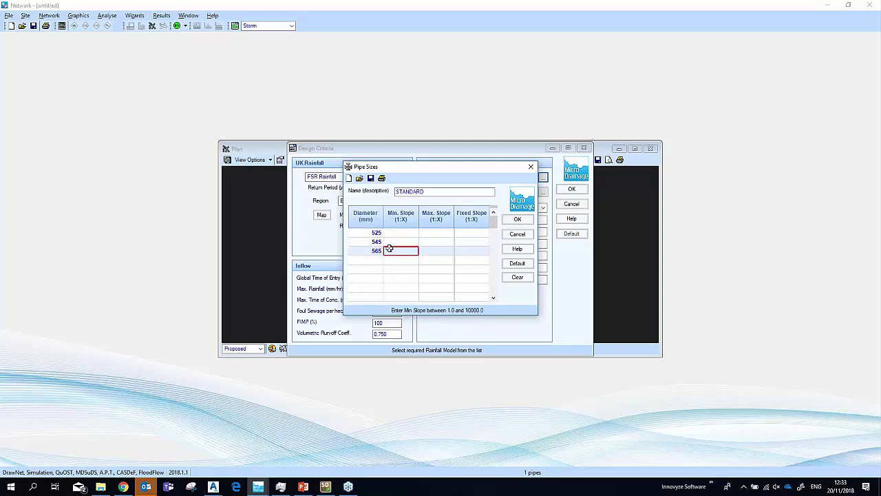
Accept the pipe sizes and design criteria, and reopen the Storm Network Details table.
{"action": "left_click", "coordinate": [524, 221]}
{"action": "left_click", "coordinate": [571, 188]}
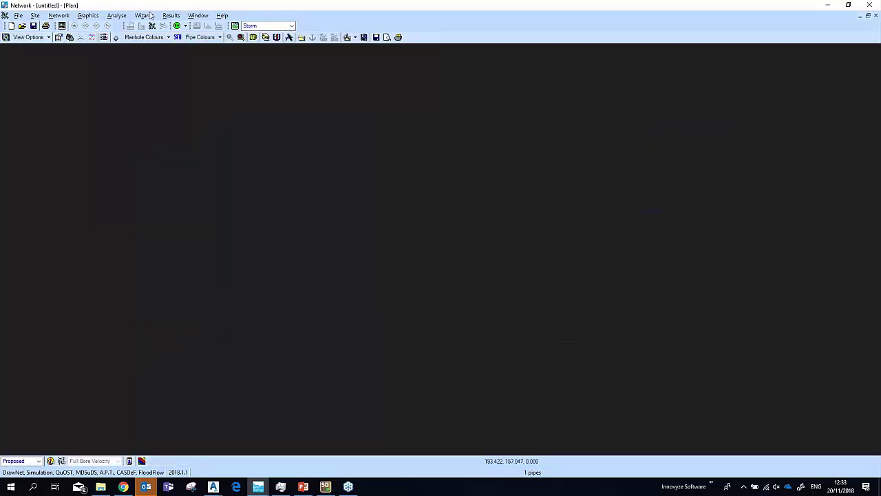
{"action": "left_click", "coordinate": [61, 27]}
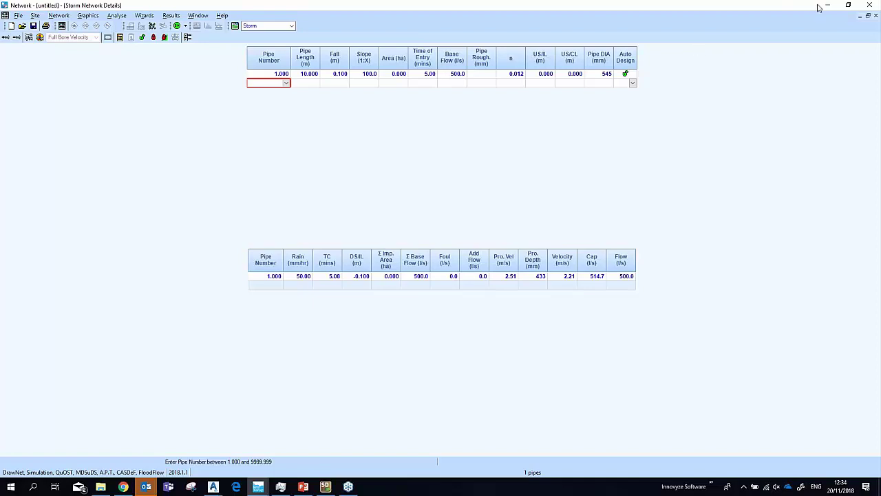
Switch to the Storm_Coordinates.mdx network and display its longsection.
{"action": "left_click", "coordinate": [259, 487]}
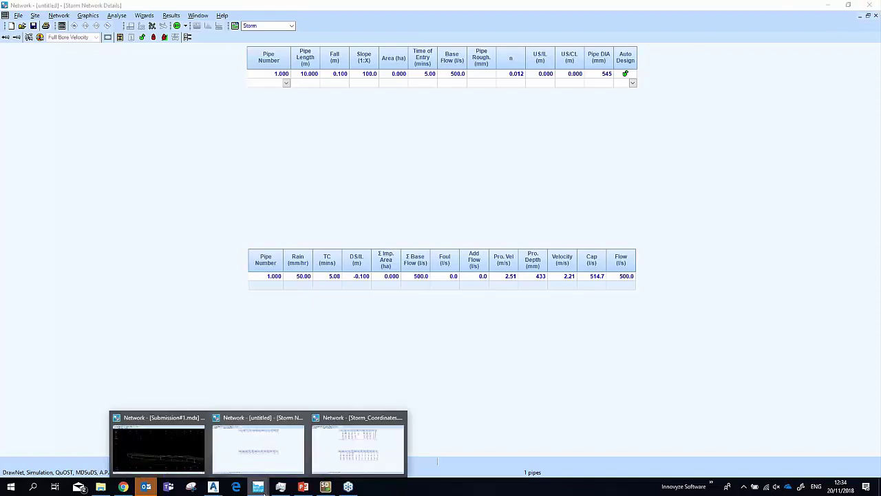
{"action": "left_click", "coordinate": [336, 454]}
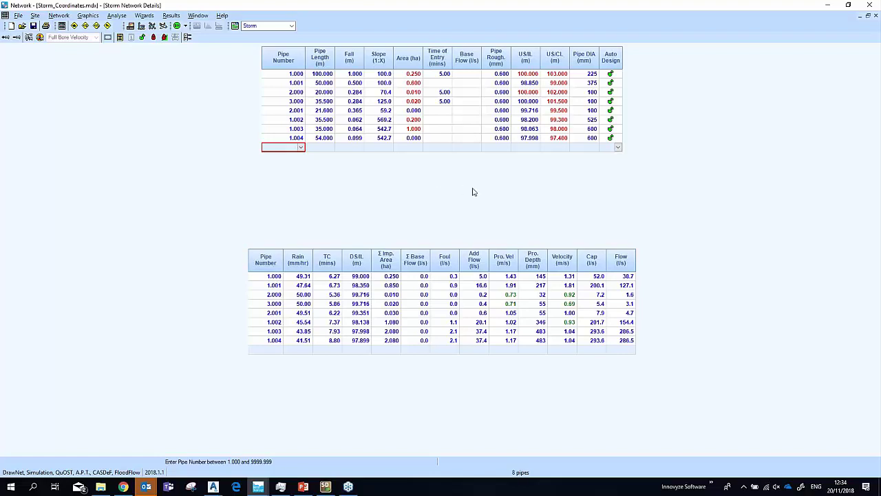
{"action": "left_click", "coordinate": [131, 27]}
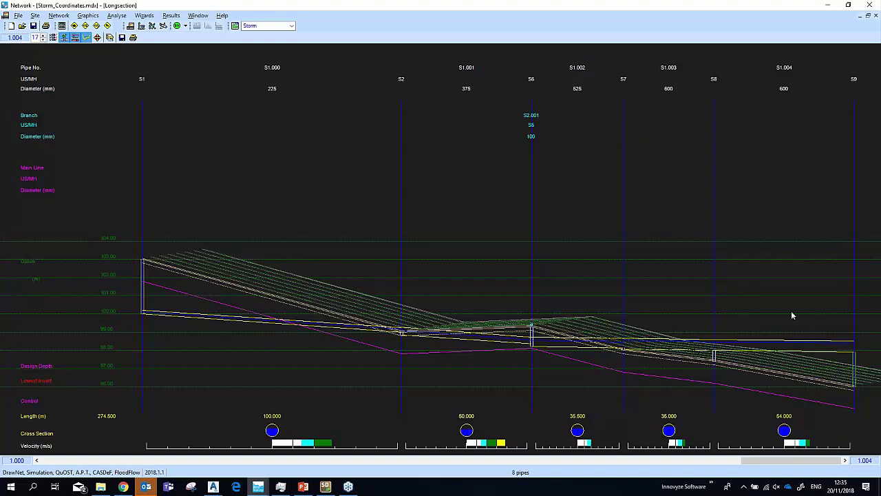
Minimise the longsection and close the Storm Network Details and Plan windows.
{"action": "left_click", "coordinate": [859, 16]}
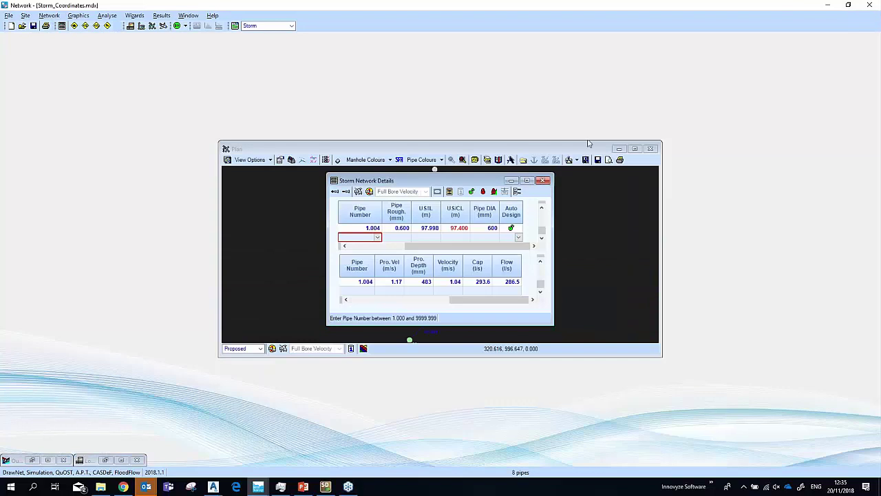
{"action": "left_click", "coordinate": [526, 180]}
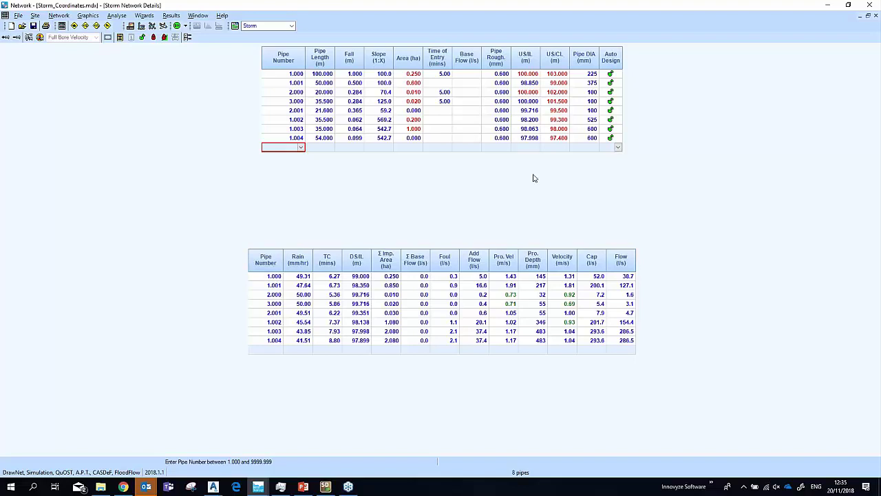
{"action": "left_click", "coordinate": [204, 18]}
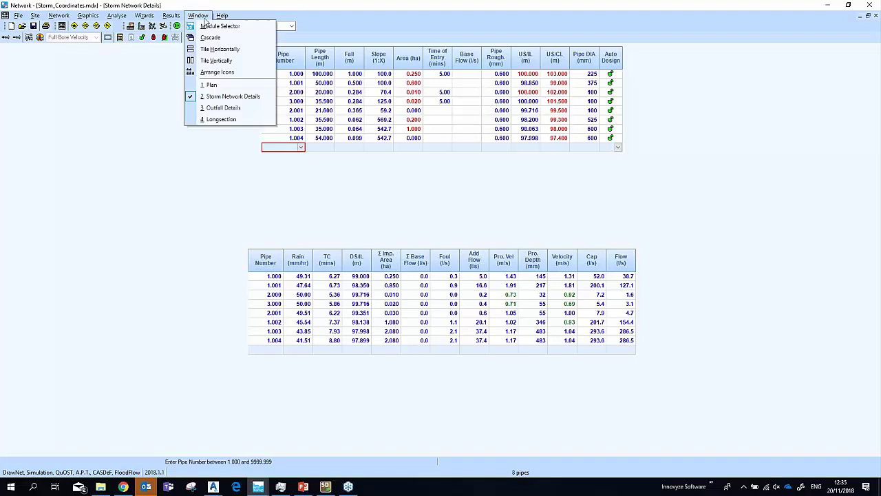
{"action": "left_click", "coordinate": [227, 108]}
{"action": "left_click", "coordinate": [544, 180]}
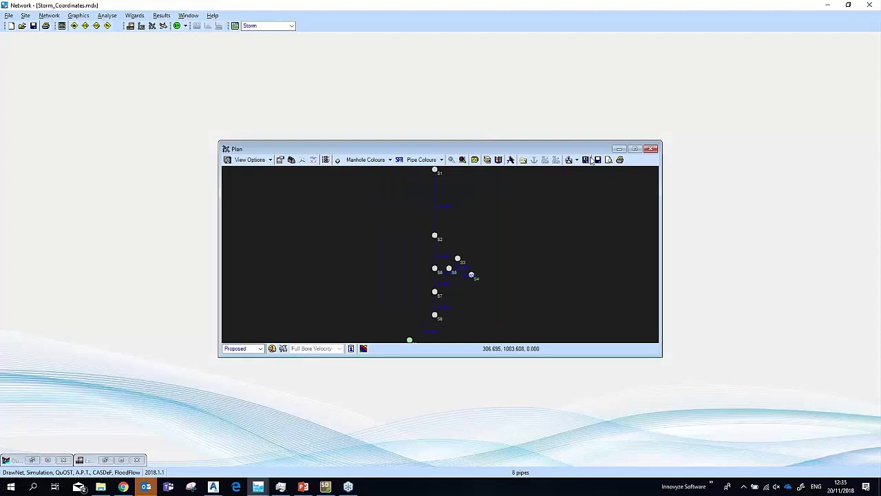
{"action": "left_click", "coordinate": [650, 148]}
Close the minimised Outfall Details window and maximise the longsection.
{"action": "left_click", "coordinate": [188, 16]}
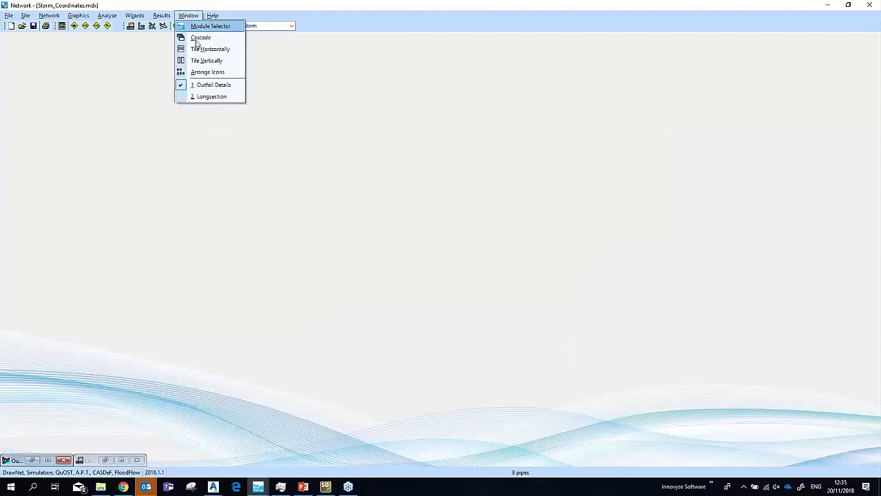
{"action": "left_click", "coordinate": [200, 59]}
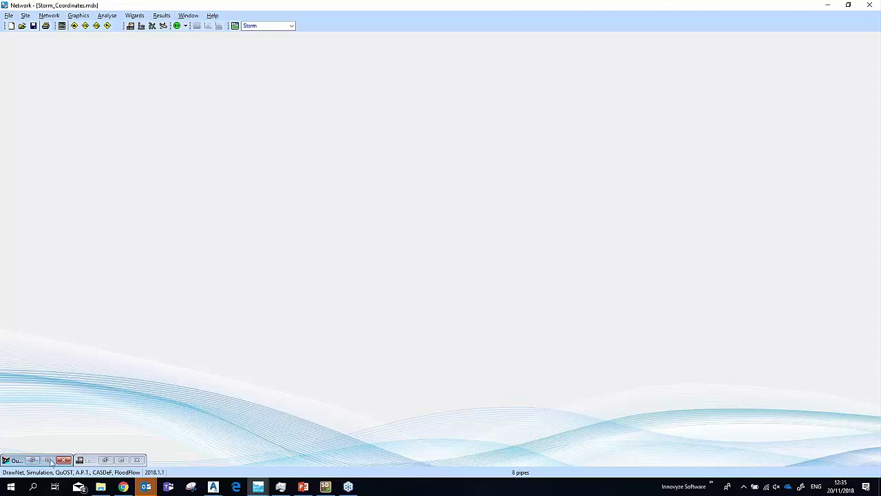
{"action": "left_click", "coordinate": [64, 460]}
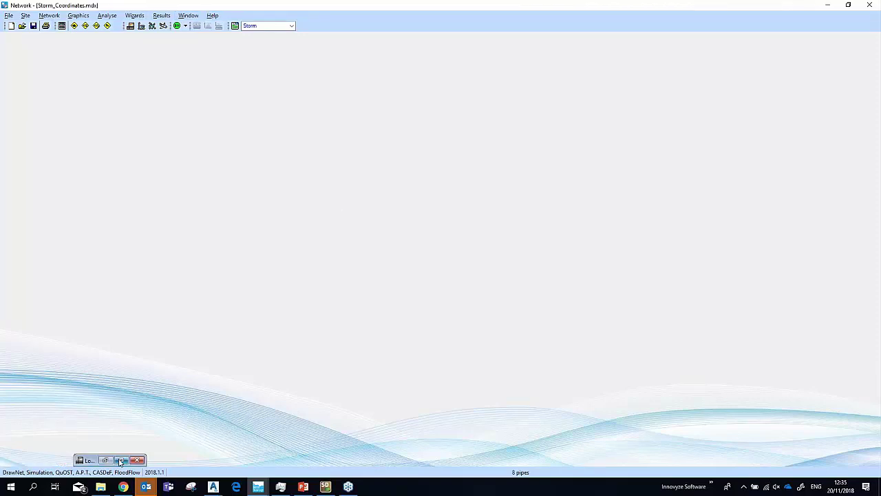
{"action": "left_click", "coordinate": [121, 460]}
Tile the Storm Network Details table side by side with the longsection and optimise the network, allowing diameters to change.
{"action": "left_click", "coordinate": [59, 15]}
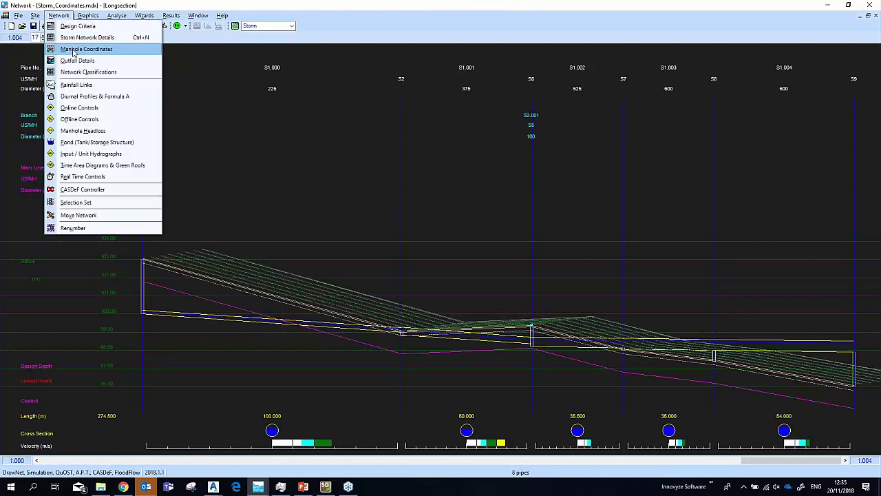
{"action": "left_click", "coordinate": [125, 33]}
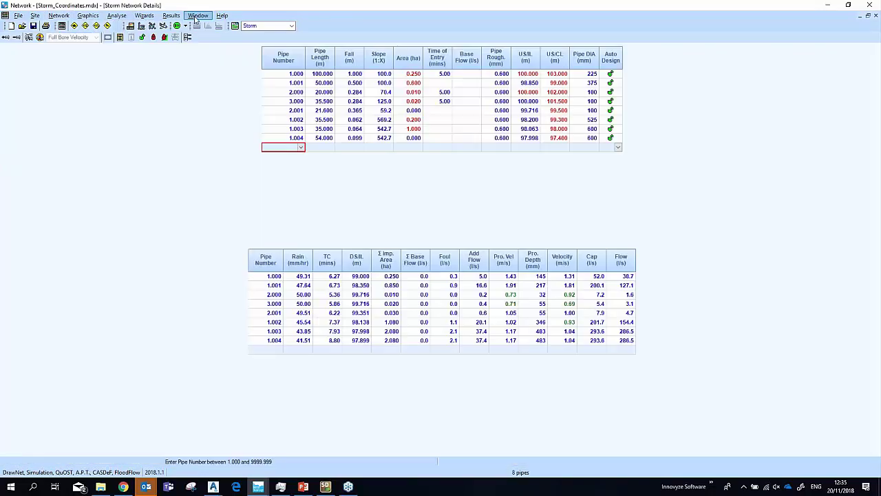
{"action": "left_click", "coordinate": [199, 15]}
{"action": "left_click", "coordinate": [213, 66]}
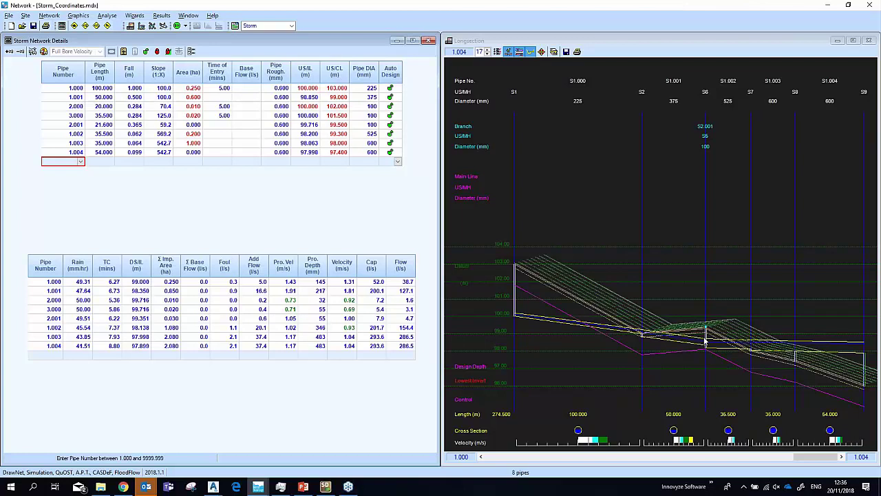
{"action": "left_click", "coordinate": [43, 53]}
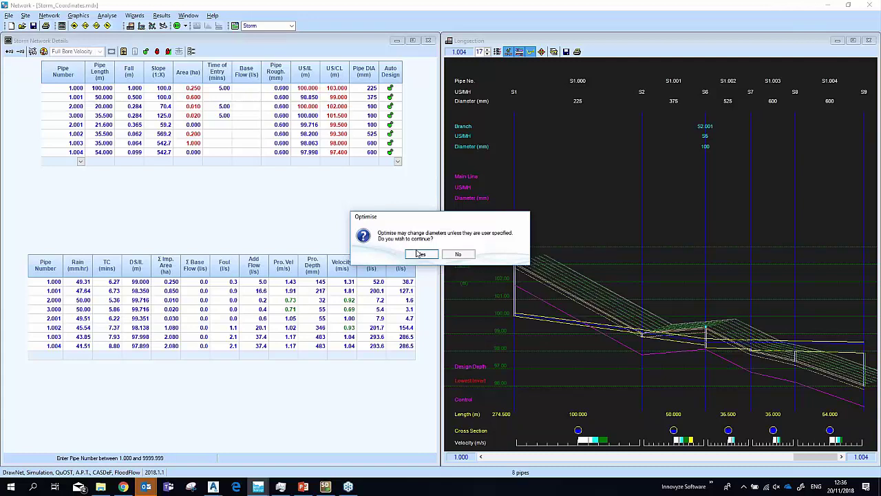
{"action": "left_click", "coordinate": [421, 254]}
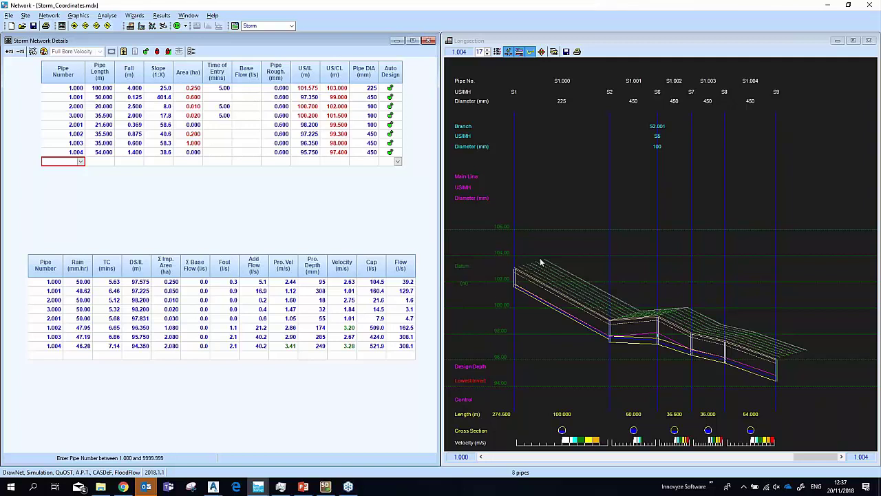
Set pipe 1.001's upstream invert level to 96.500 m and its diameter to 450 mm, with Auto Design on the red lock.
{"action": "left_click", "coordinate": [306, 97]}
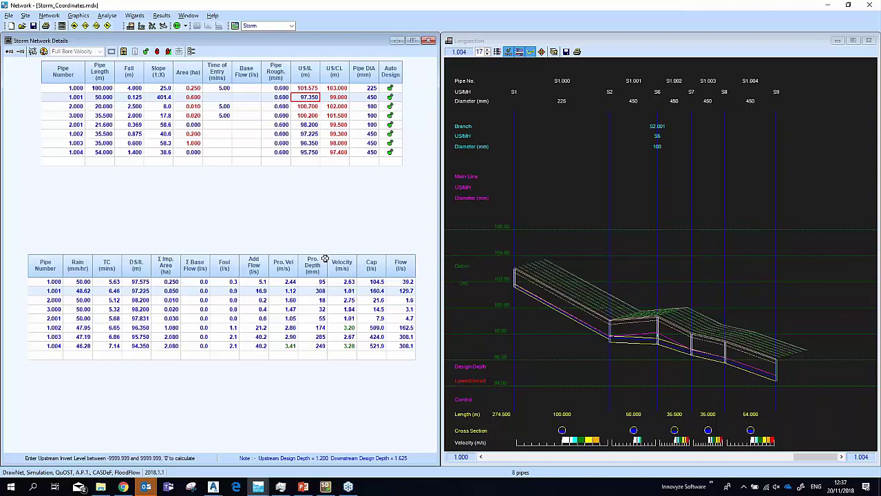
{"action": "type", "text": "96.000"}
{"action": "left_click", "coordinate": [371, 97]}
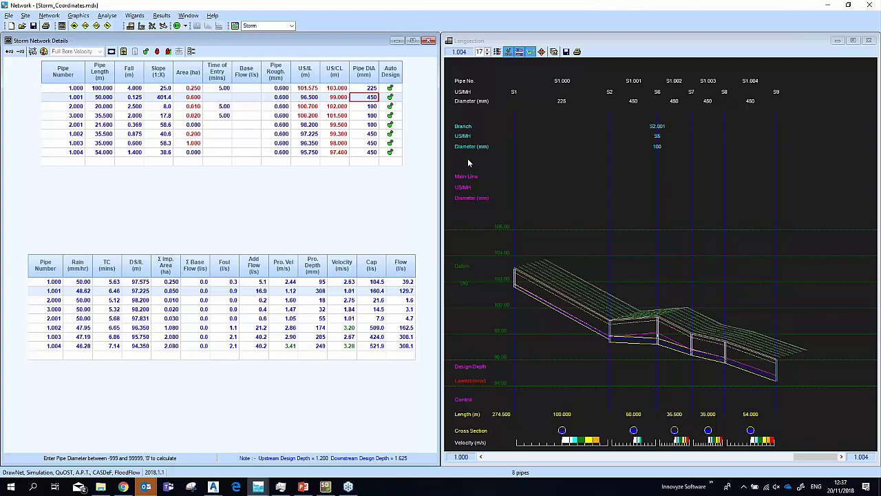
{"action": "key", "text": "BackSpace"}
{"action": "type", "text": "450"}
{"action": "left_click", "coordinate": [398, 98]}
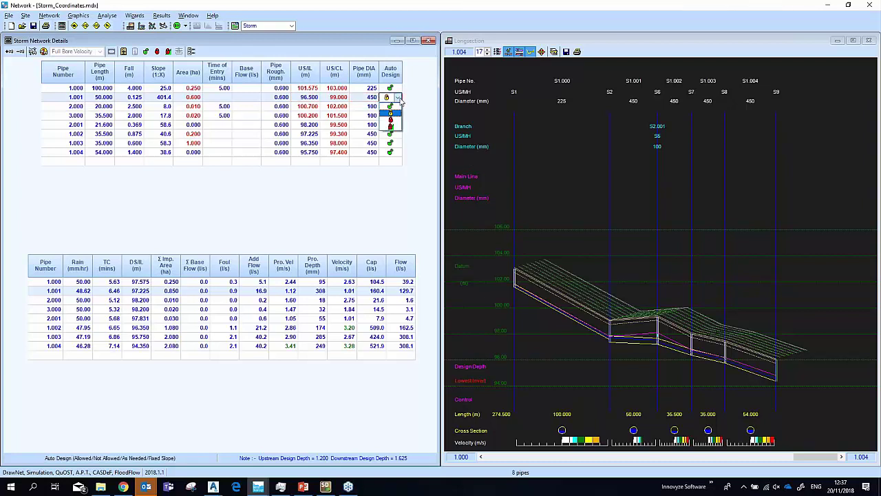
{"action": "left_click", "coordinate": [391, 125]}
{"action": "left_click", "coordinate": [307, 106]}
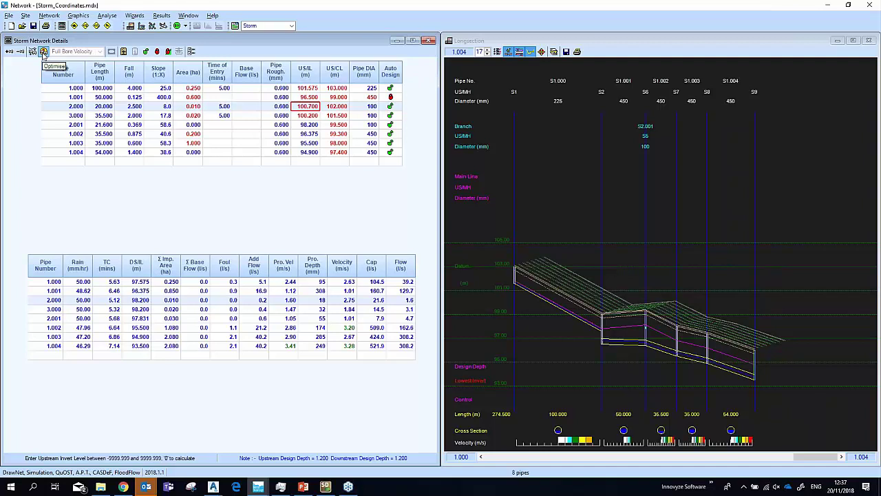
Rerun the network optimisation with pipe 1.001 locked, accepting possible diameter changes.
{"action": "left_click", "coordinate": [43, 52]}
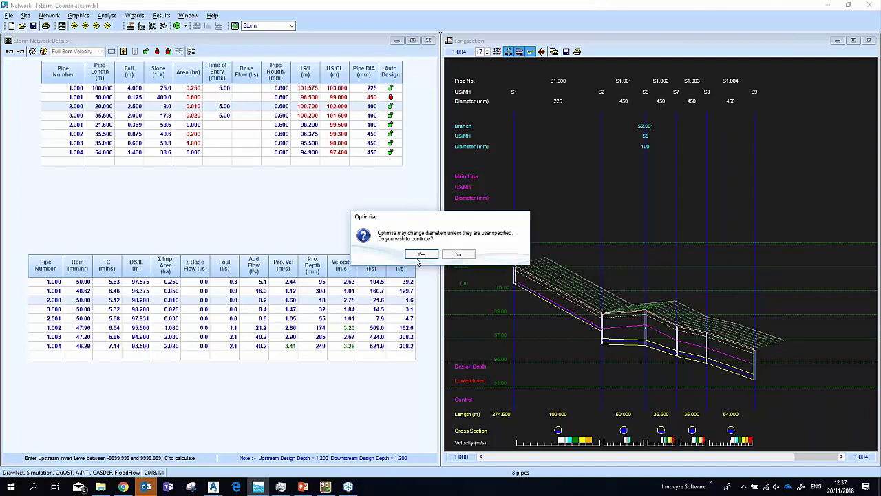
{"action": "left_click", "coordinate": [416, 260]}
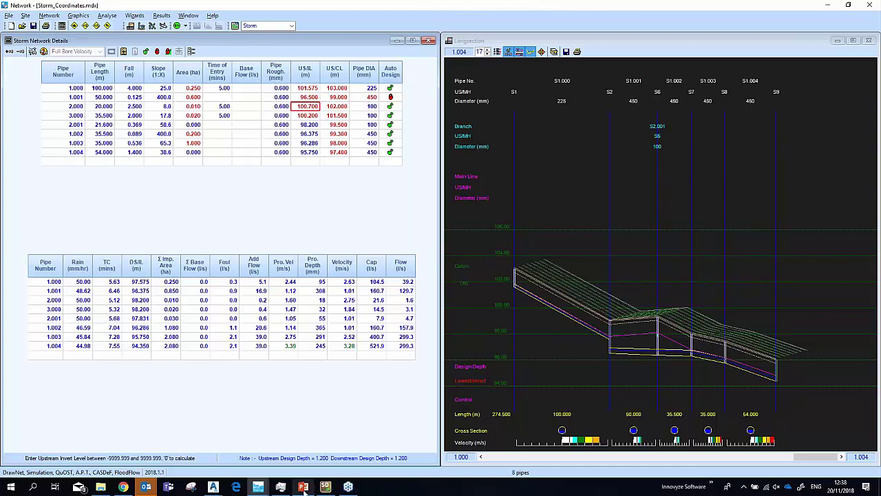
Switch to PowerPoint and present the Dendritic Numbering slide as a slide show.
{"action": "mouse_move", "coordinate": [301, 482]}
{"action": "left_click", "coordinate": [303, 487]}
{"action": "left_click", "coordinate": [22, 393]}
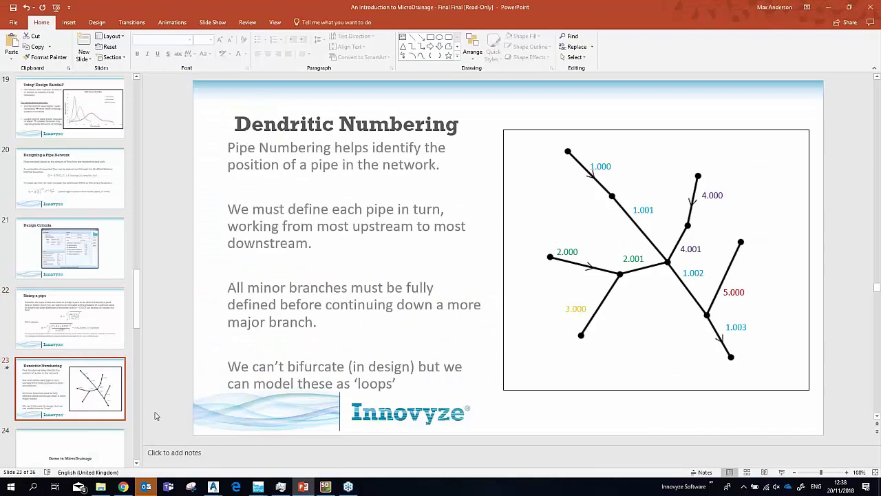
{"action": "key", "text": "shift+F5"}
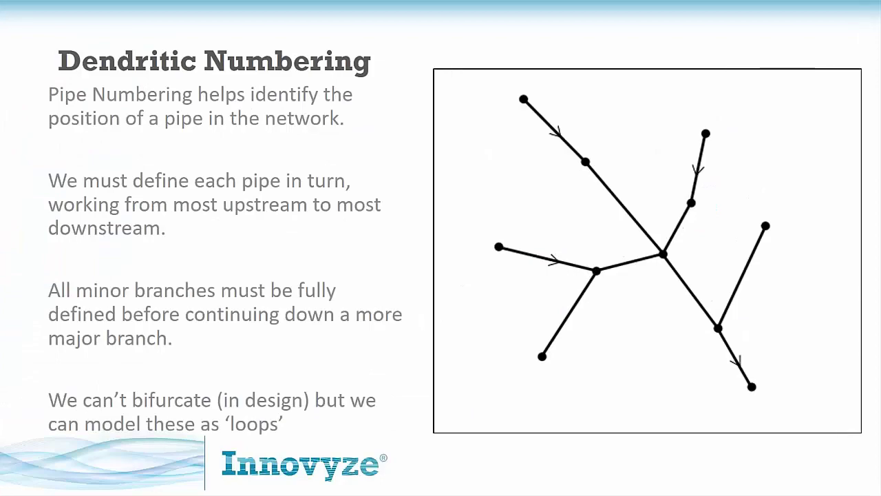
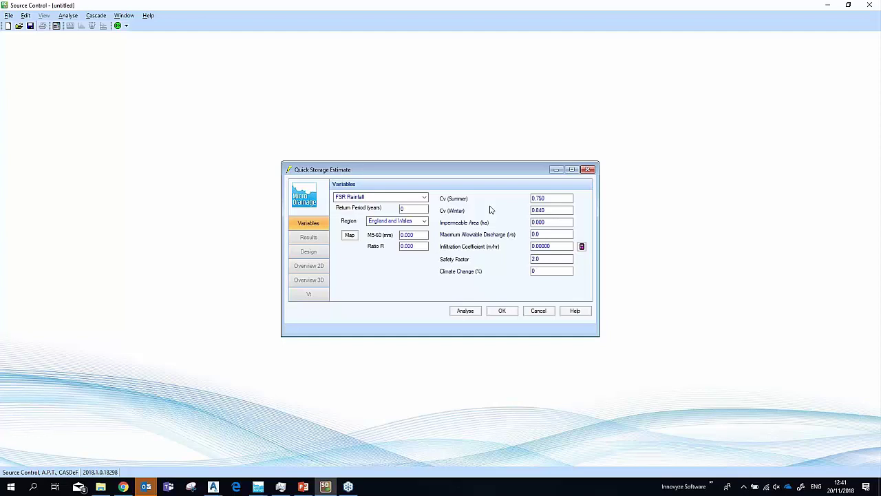
Set the storage estimate's return period to 30 years and take M5-60 and Ratio R from Oxford on the map.
{"action": "left_click", "coordinate": [421, 210]}
{"action": "left_click", "coordinate": [555, 221]}
{"action": "left_click", "coordinate": [549, 235]}
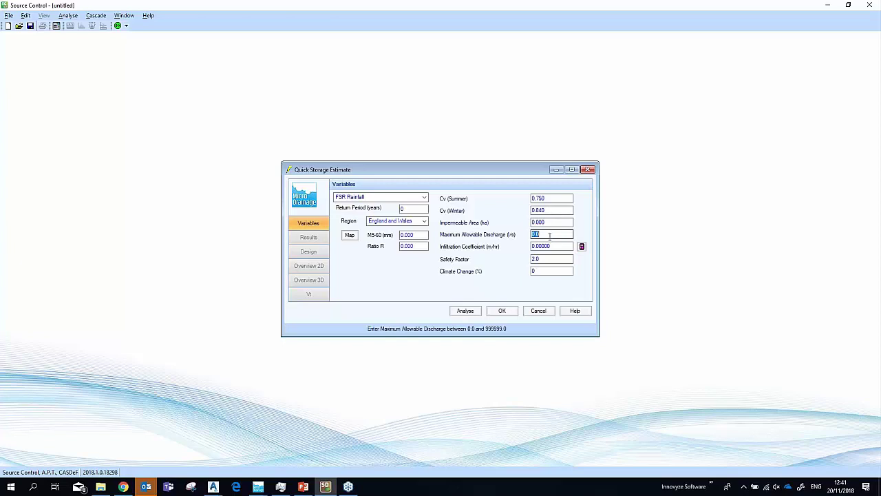
{"action": "left_click", "coordinate": [422, 209]}
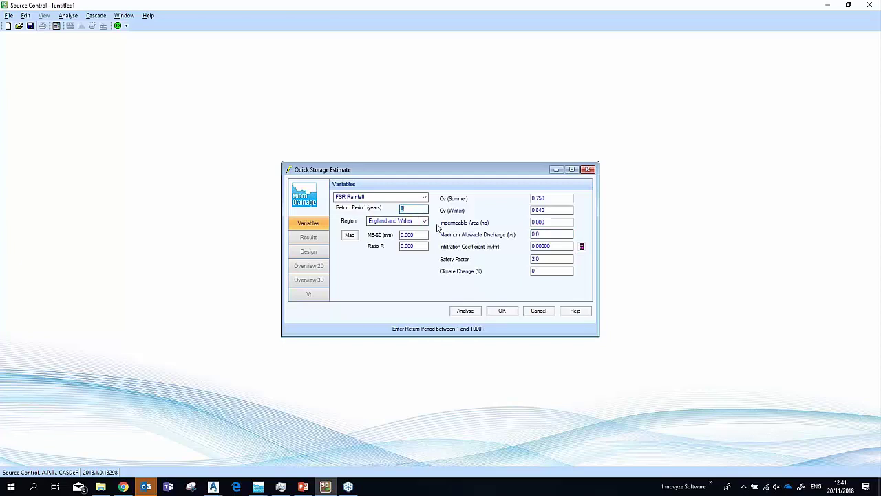
{"action": "type", "text": "30"}
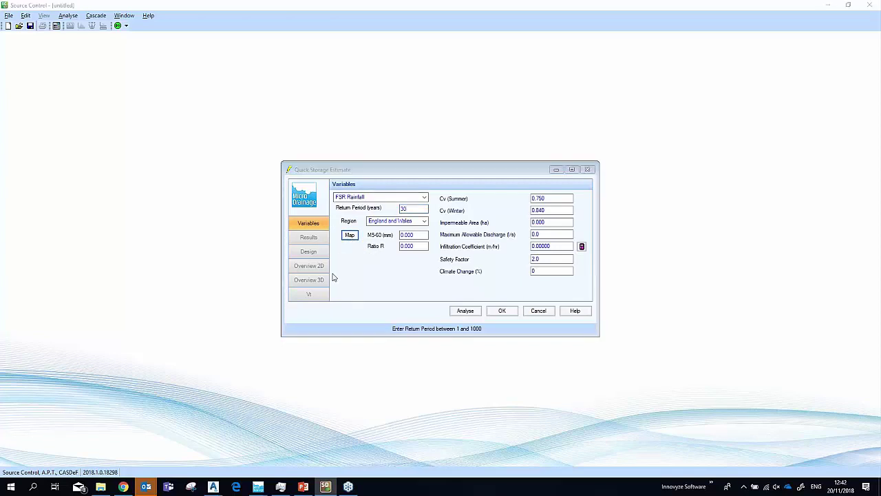
{"action": "left_click", "coordinate": [350, 234]}
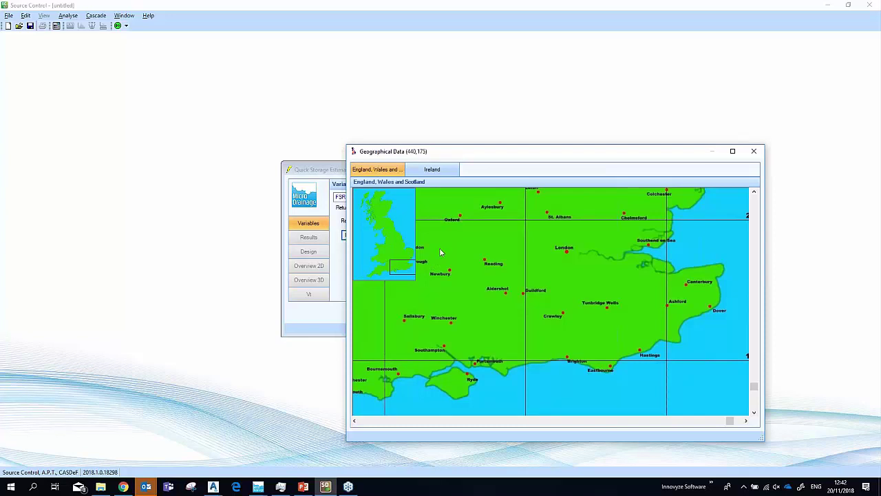
{"action": "left_click", "coordinate": [461, 218]}
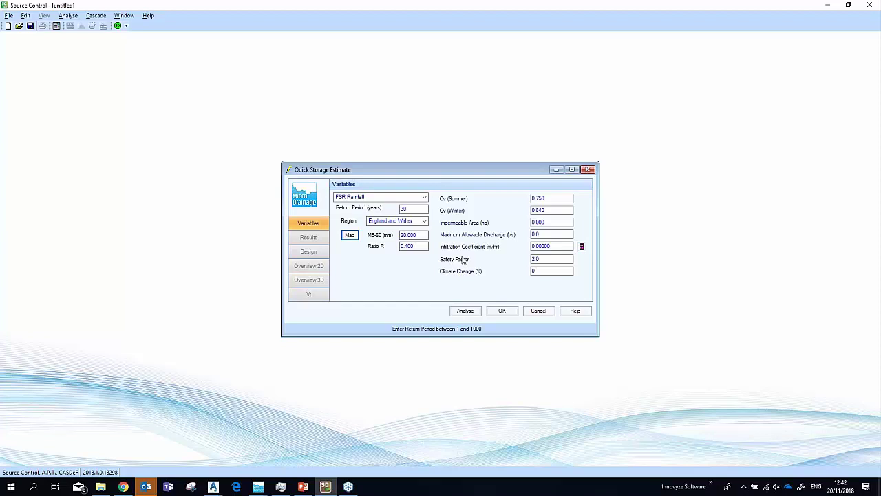
{"action": "left_click", "coordinate": [424, 197]}
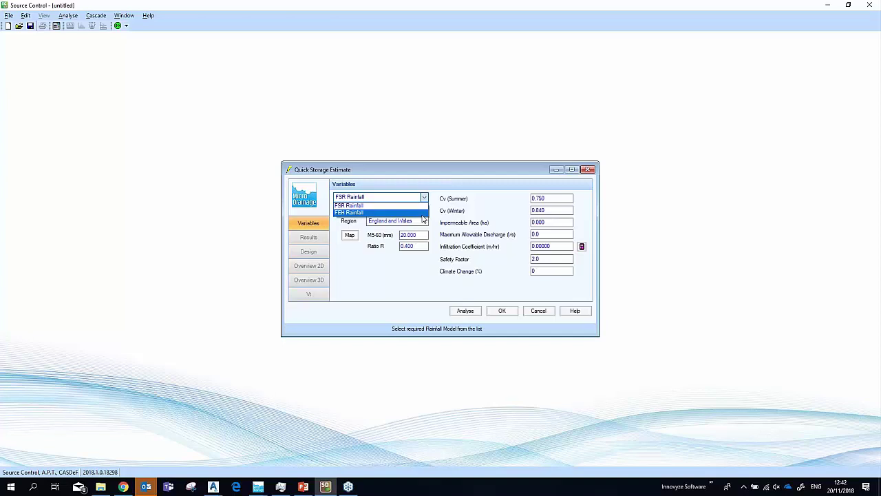
{"action": "left_click", "coordinate": [442, 206]}
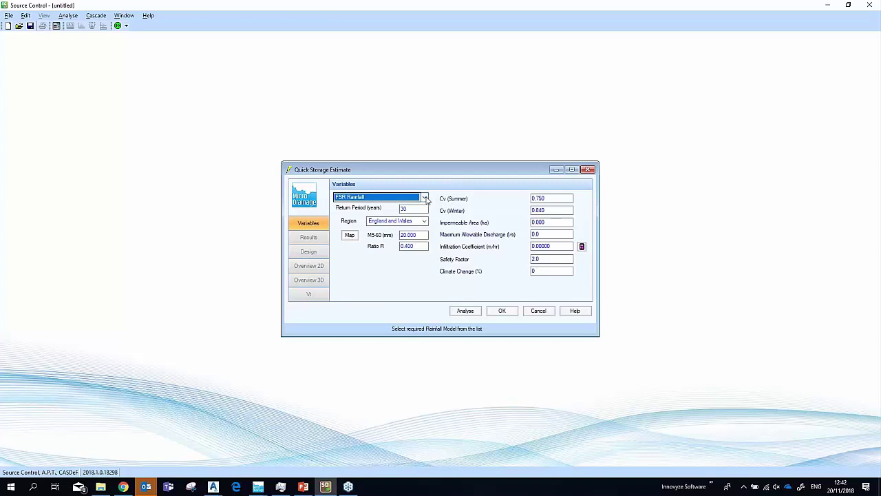
{"action": "left_click", "coordinate": [425, 198]}
{"action": "left_click", "coordinate": [423, 205]}
Set the impermeable area to 26.9 ha and the maximum allowable discharge to 270 l/s.
{"action": "left_click", "coordinate": [566, 222]}
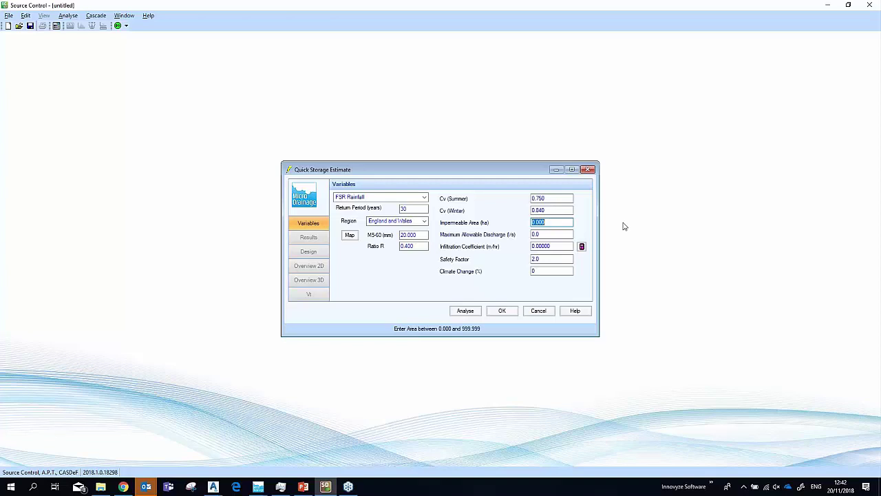
{"action": "type", "text": "26.9"}
{"action": "left_click", "coordinate": [568, 234]}
{"action": "type", "text": "270"}
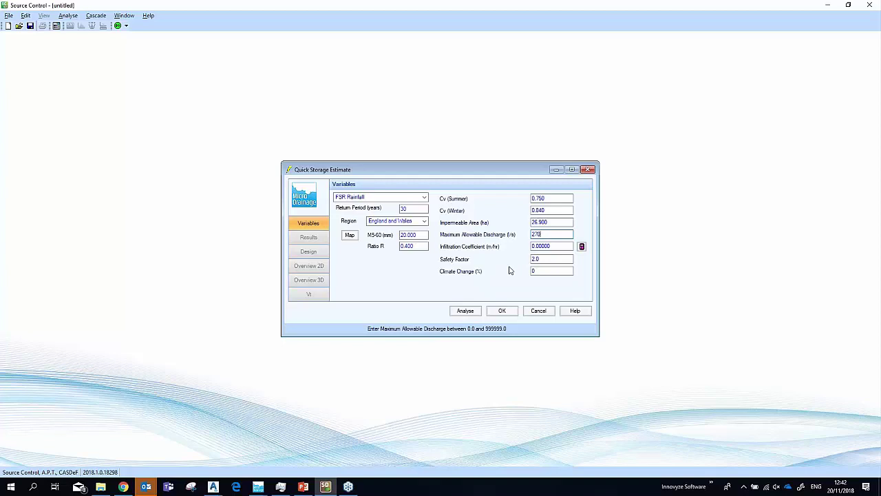
{"action": "left_click", "coordinate": [582, 246]}
{"action": "left_click_drag", "start_coordinate": [438, 183], "coordinate": [232, 218]}
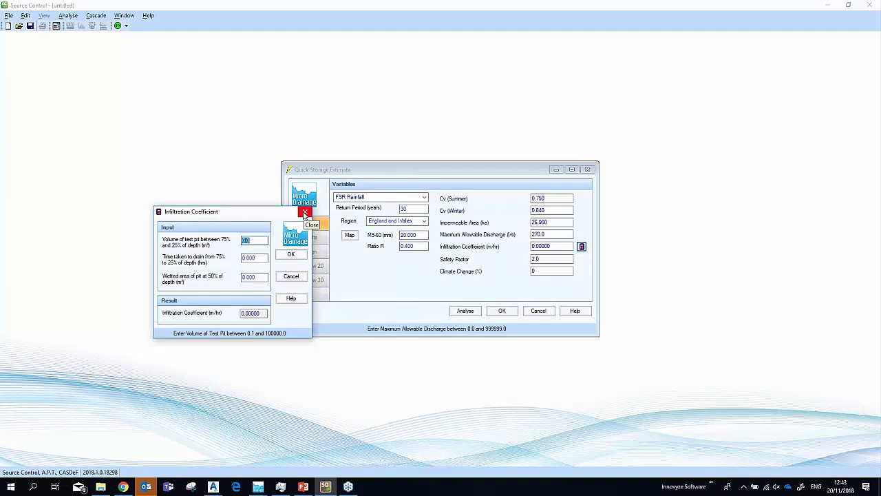
{"action": "left_click", "coordinate": [305, 213]}
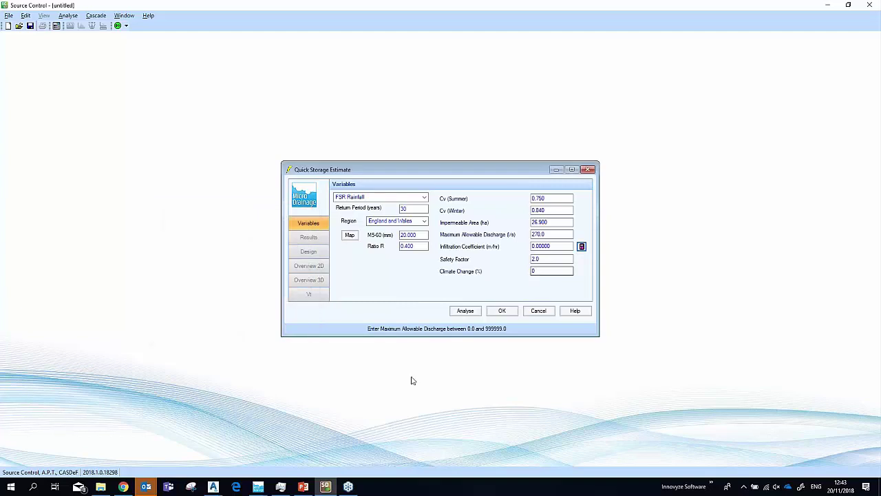
Analyse the quick storage estimate and briefly check the Designing a Pond slide in PowerPoint.
{"action": "left_click", "coordinate": [469, 312]}
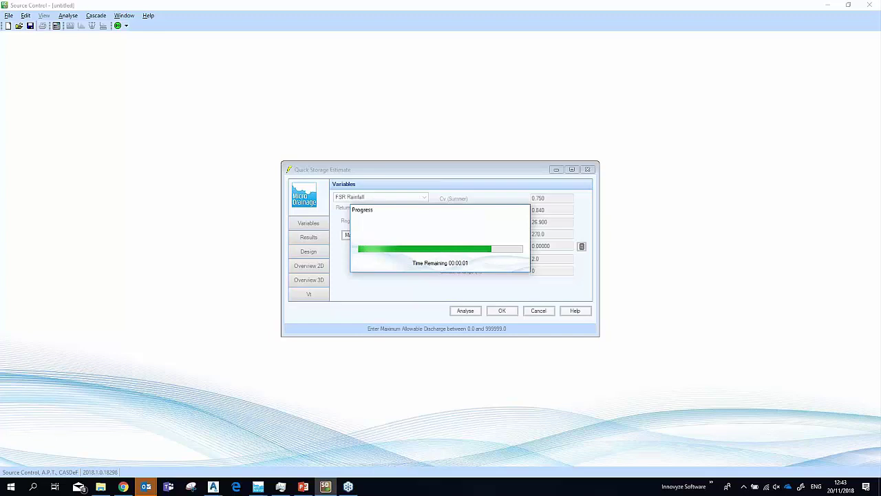
{"action": "key", "text": "alt+Tab"}
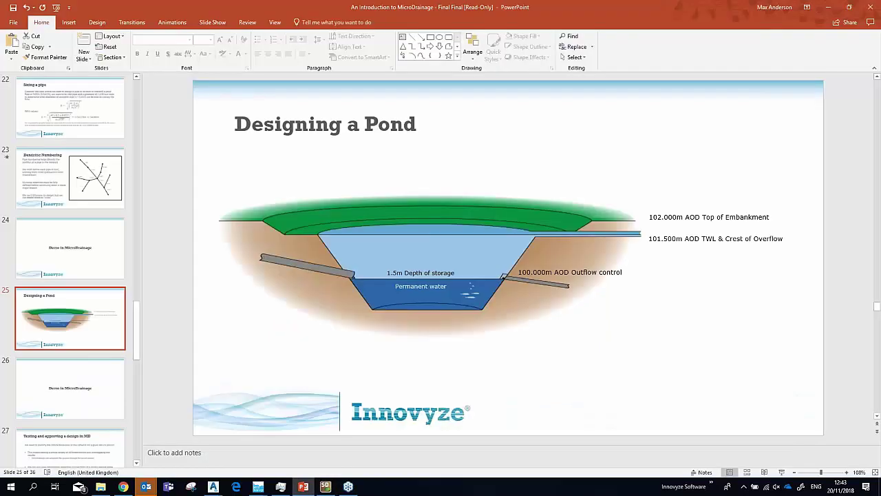
{"action": "key", "text": "alt+Tab"}
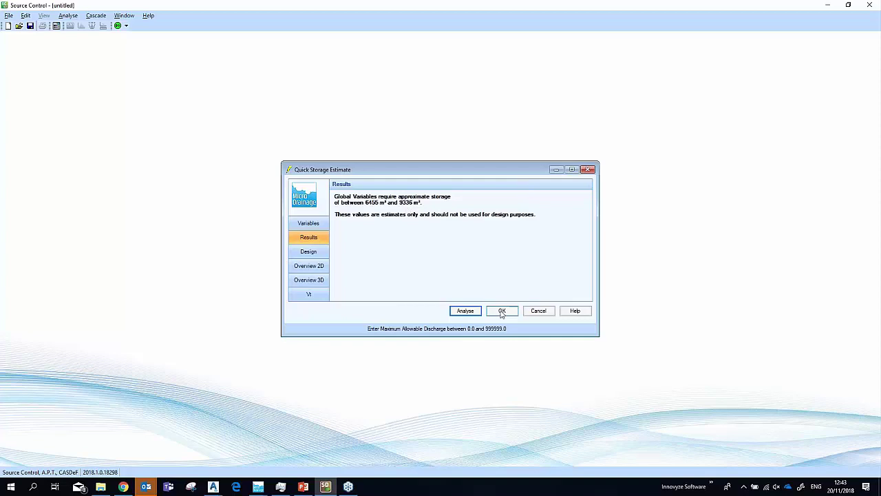
Examine the Overview 2D and Design graphs of required storage, and accept the quick storage estimate.
{"action": "left_click", "coordinate": [314, 270]}
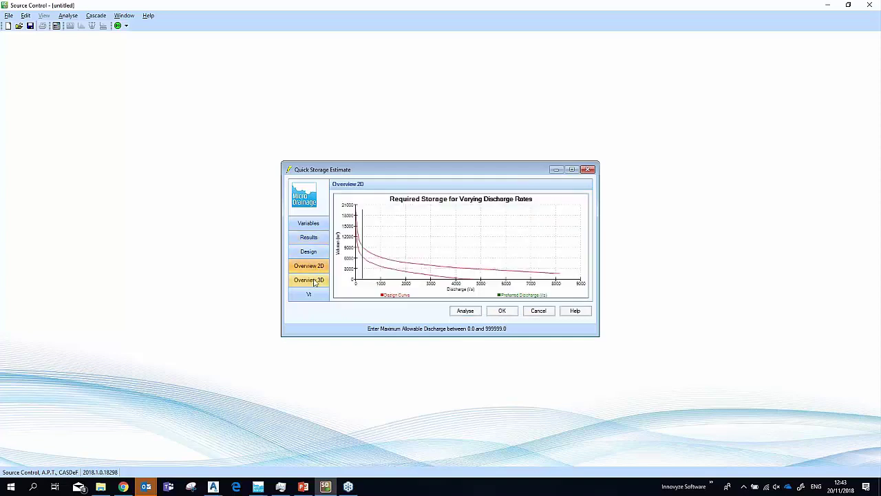
{"action": "left_click", "coordinate": [313, 256]}
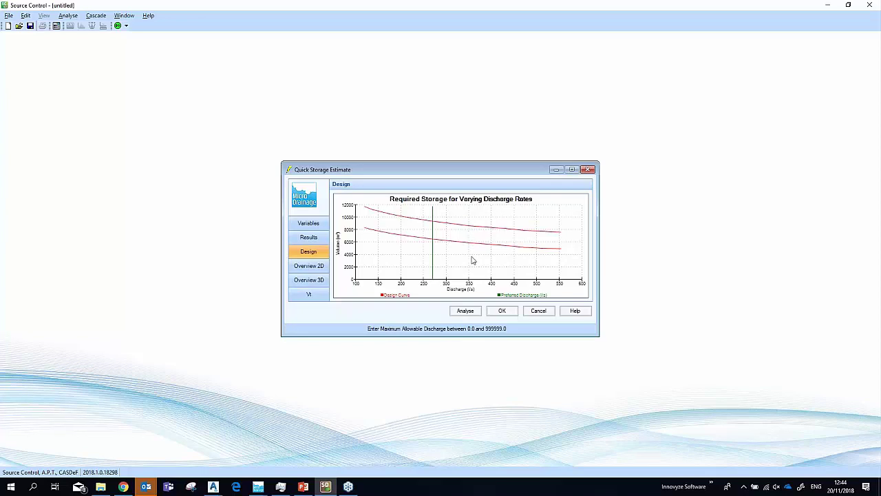
{"action": "left_click", "coordinate": [503, 311]}
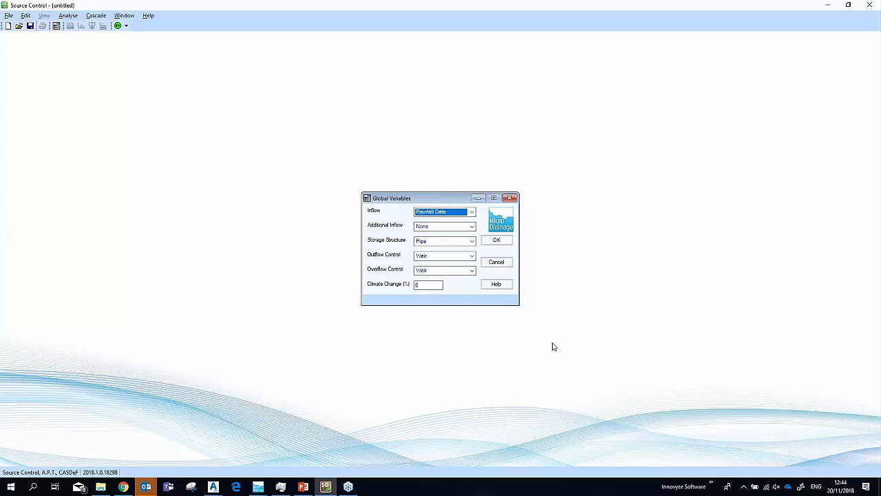
Set the storage structure to Tank or Pond, outflow control to Orifice and overflow control to Weir, and accept the rainfall details.
{"action": "left_click", "coordinate": [470, 241]}
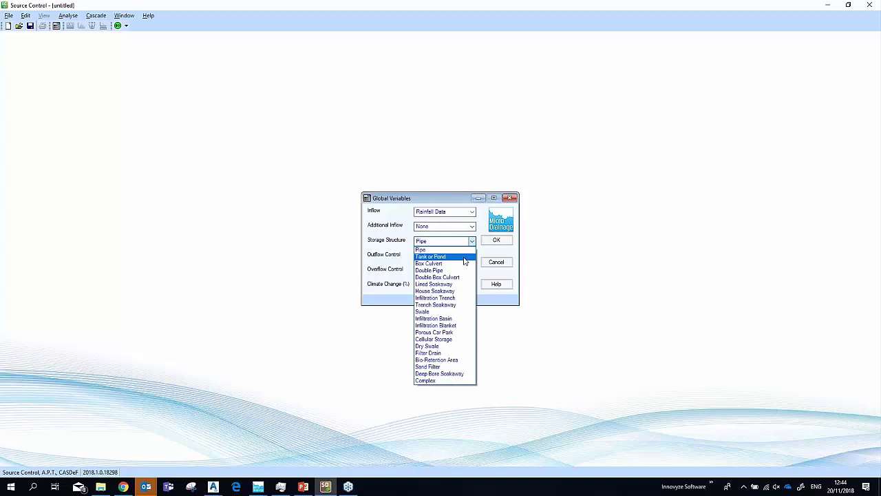
{"action": "left_click", "coordinate": [464, 257]}
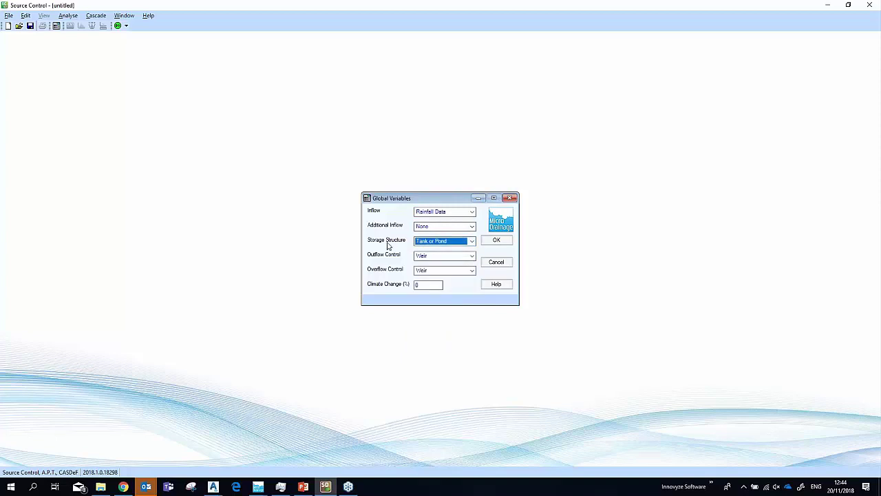
{"action": "left_click", "coordinate": [423, 258]}
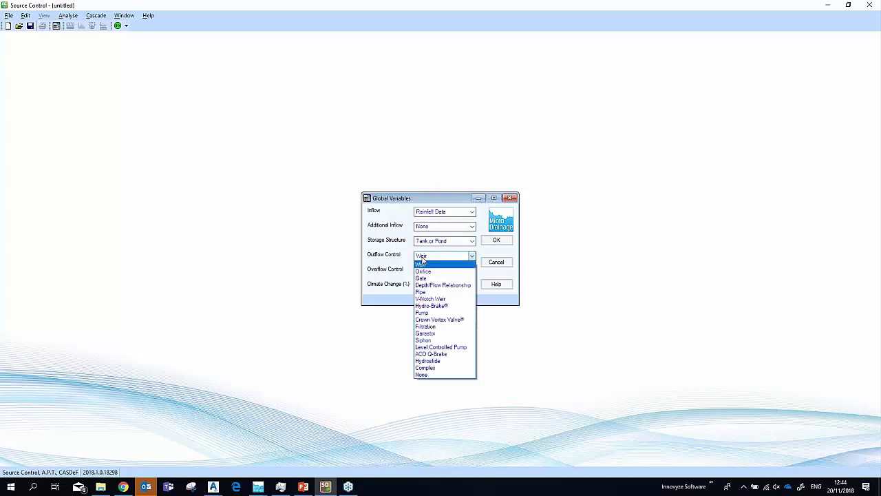
{"action": "left_click", "coordinate": [423, 272]}
{"action": "left_click", "coordinate": [434, 270]}
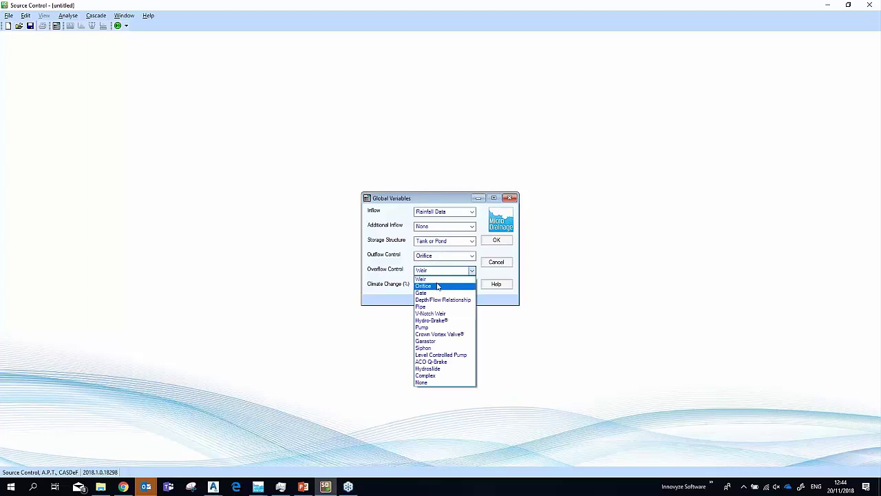
{"action": "left_click", "coordinate": [437, 280]}
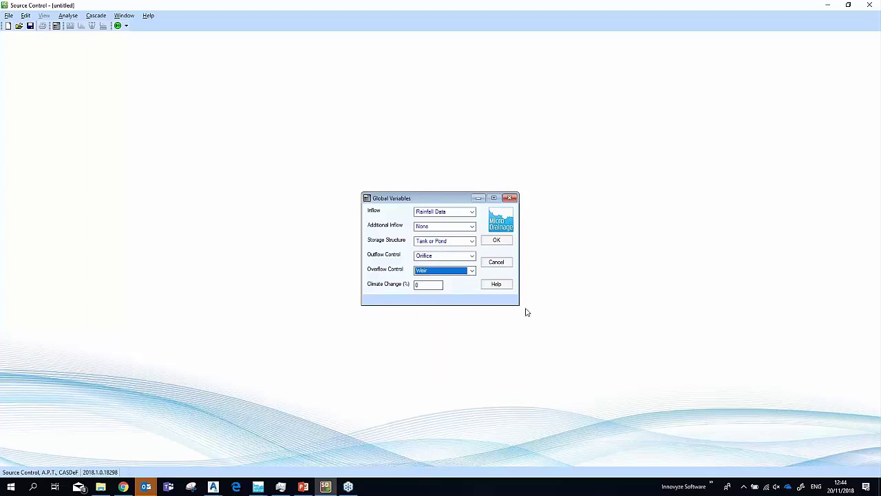
{"action": "left_click", "coordinate": [495, 243]}
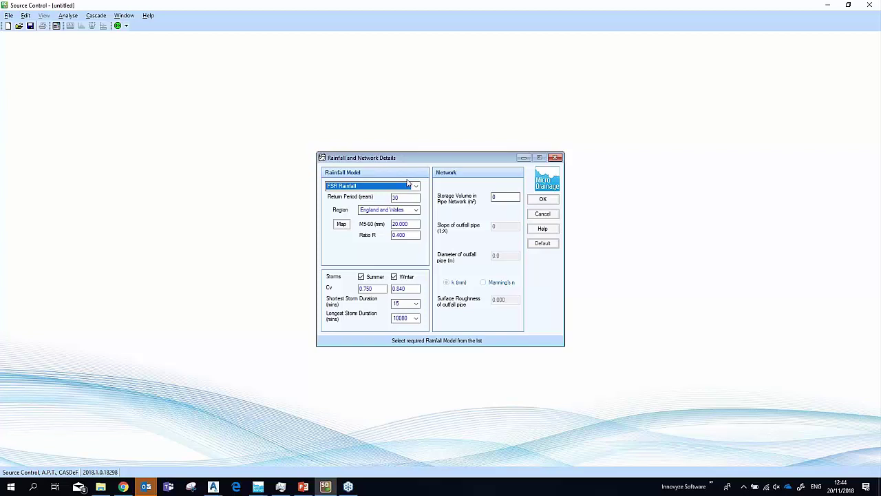
{"action": "left_click", "coordinate": [540, 200]}
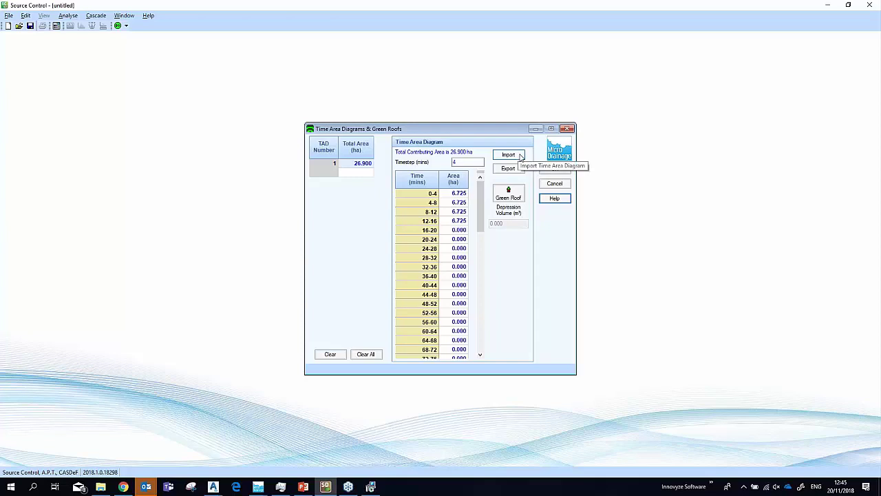
Examine the time area diagram's areas and the Storm_Coordinates network's option for saving a time area diagram, and accept the diagram.
{"action": "left_click", "coordinate": [460, 194]}
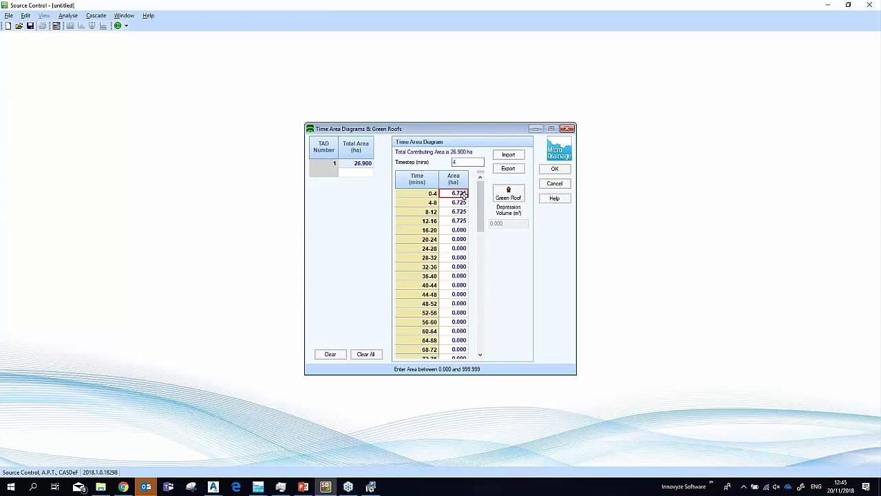
{"action": "left_click", "coordinate": [463, 220]}
{"action": "mouse_move", "coordinate": [259, 487]}
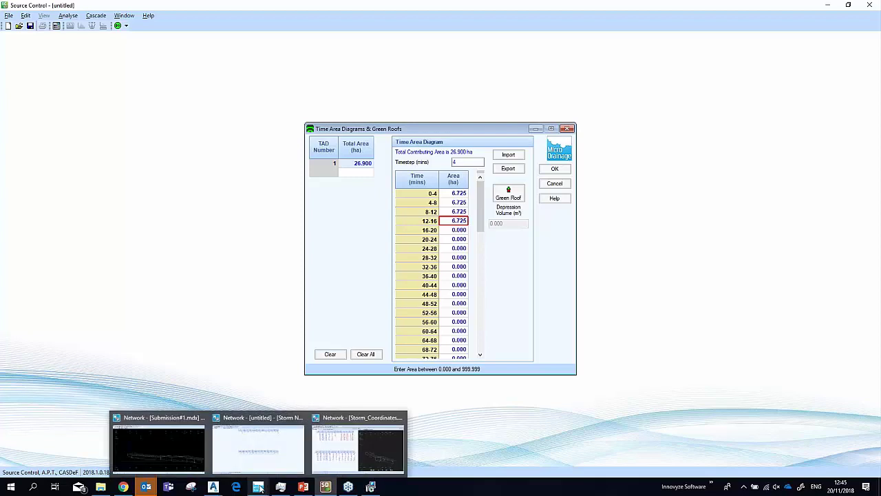
{"action": "left_click", "coordinate": [330, 454]}
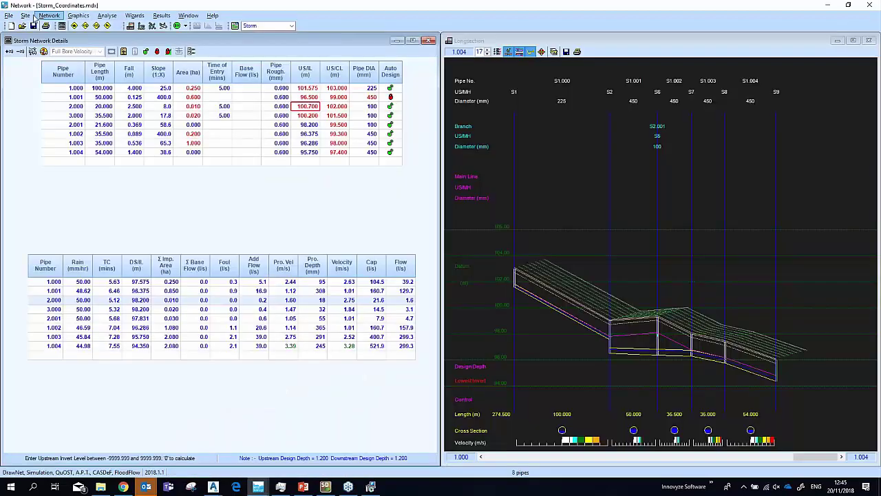
{"action": "left_click", "coordinate": [8, 15]}
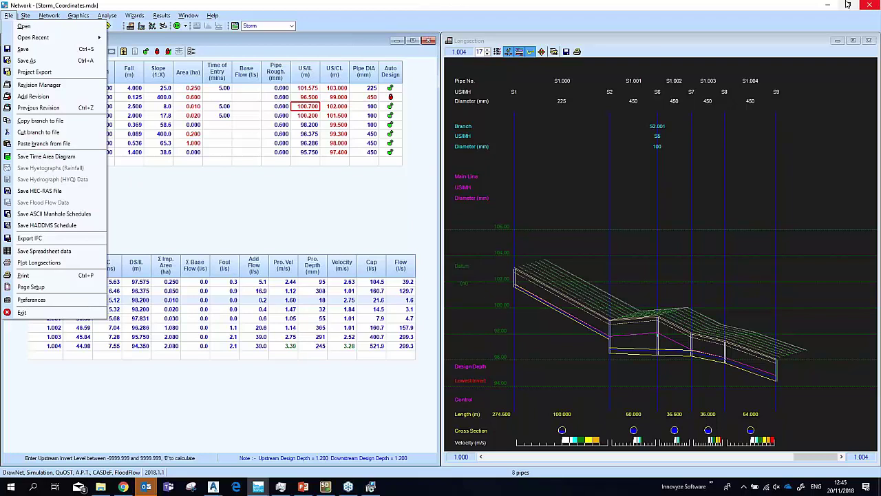
{"action": "key", "text": "Escape"}
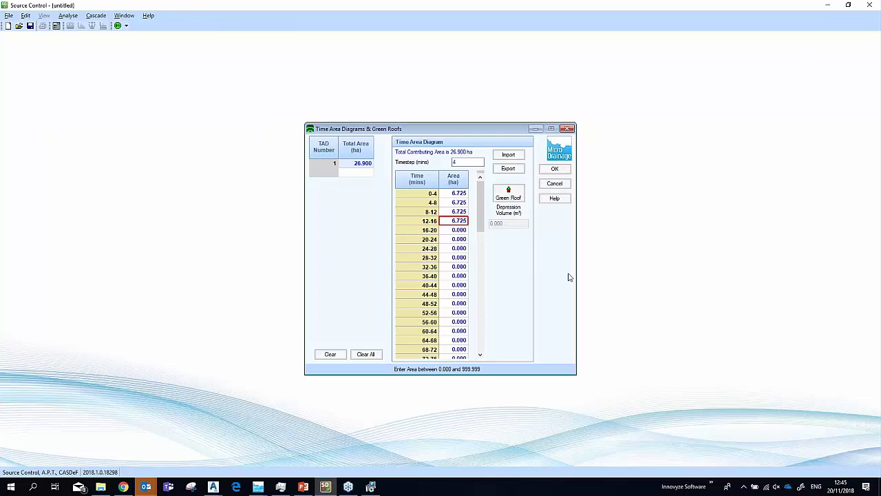
{"action": "left_click", "coordinate": [450, 211]}
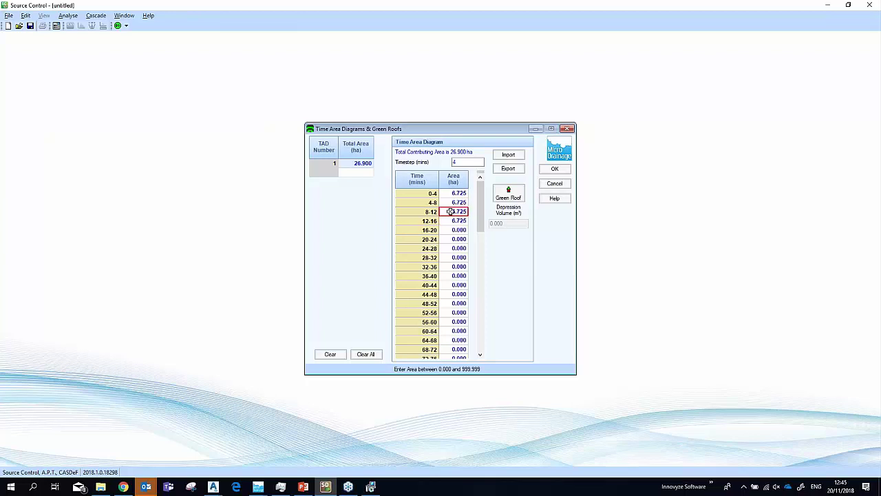
{"action": "left_click", "coordinate": [555, 169]}
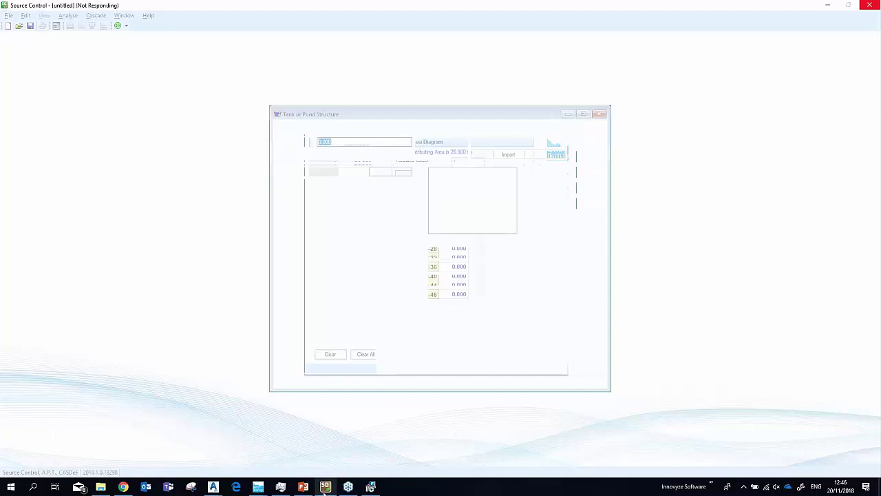
Force the unresponsive Source Control window to close and cancel the problem report to Microsoft.
{"action": "mouse_move", "coordinate": [325, 490]}
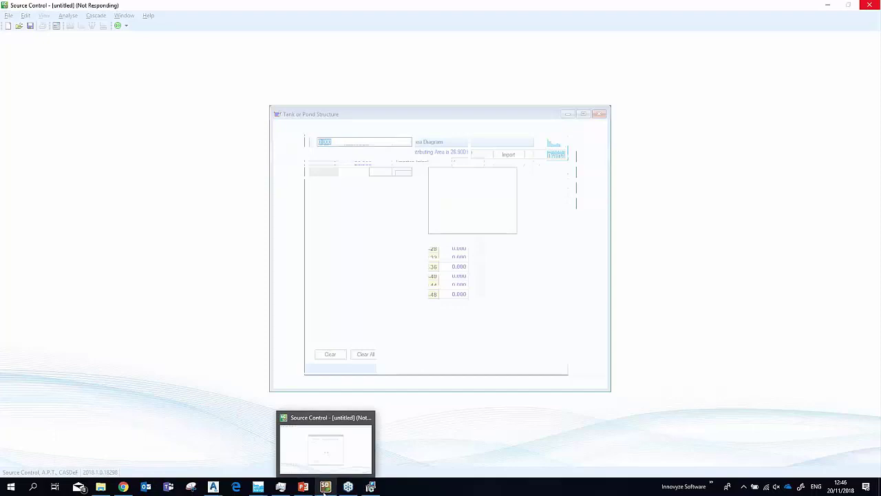
{"action": "left_click", "coordinate": [368, 417]}
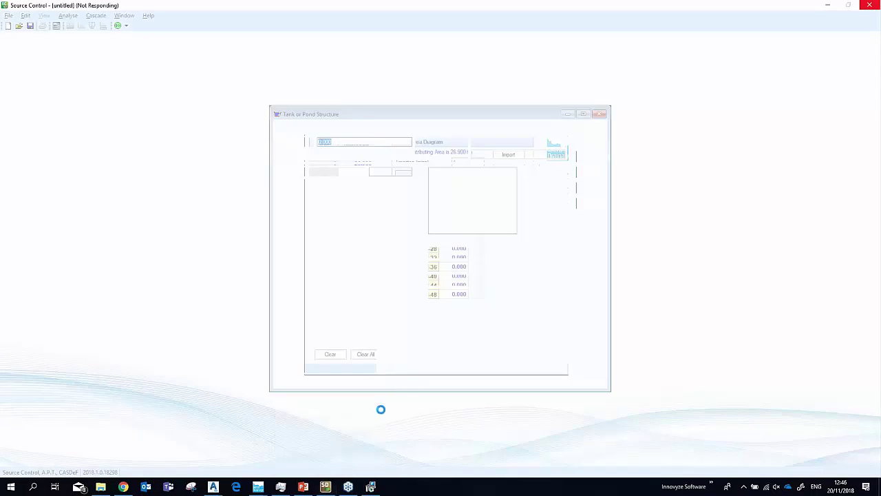
{"action": "right_click", "coordinate": [327, 490]}
{"action": "left_click", "coordinate": [326, 466]}
{"action": "left_click", "coordinate": [413, 254]}
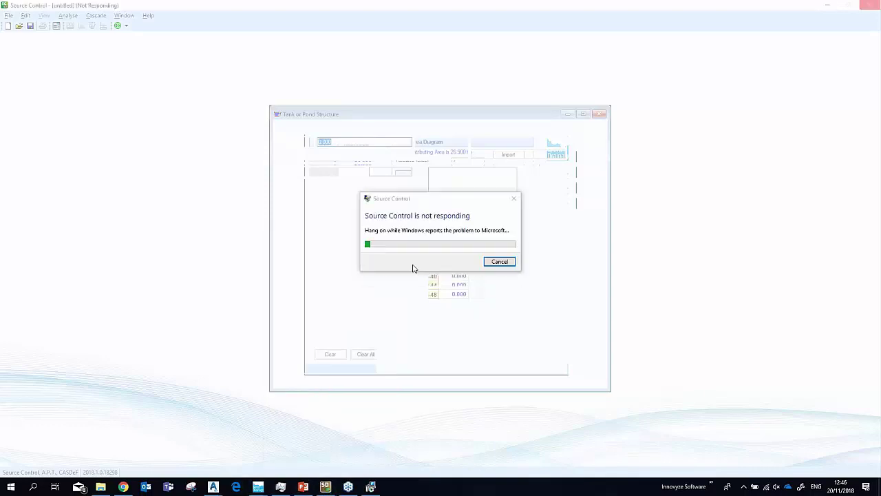
{"action": "left_click", "coordinate": [499, 261]}
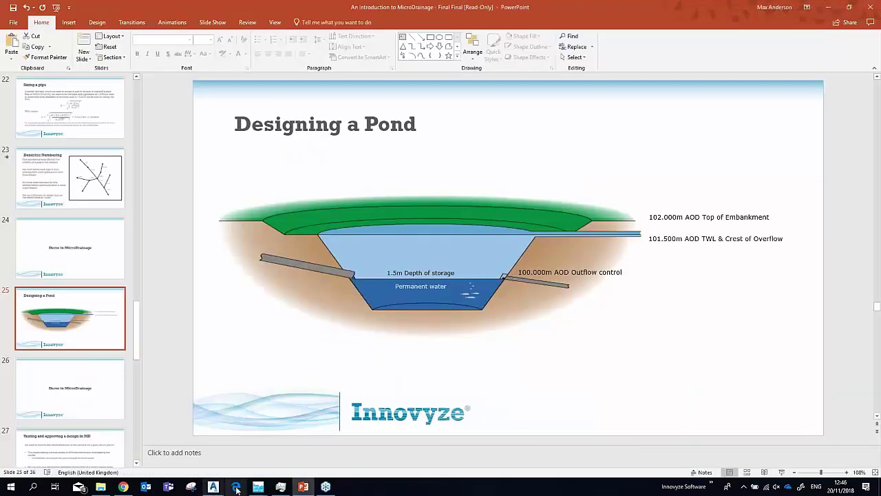
Switch to the Storm_Coordinates network, relaunch Source Control from the Module Selector and start a new job.
{"action": "mouse_move", "coordinate": [258, 486]}
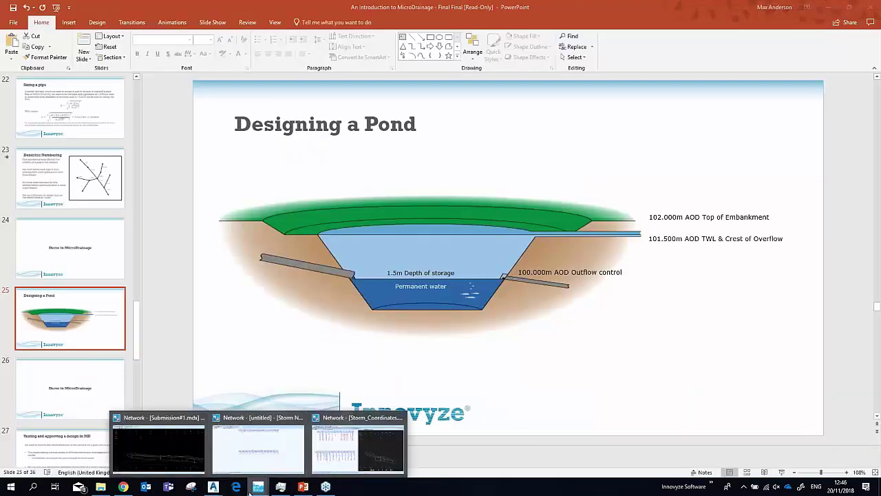
{"action": "left_click", "coordinate": [367, 439]}
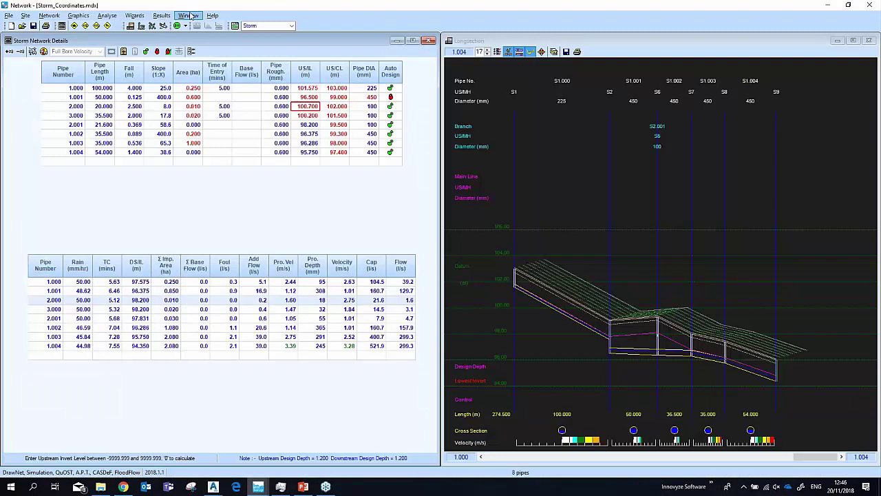
{"action": "left_click", "coordinate": [188, 15]}
{"action": "left_click", "coordinate": [210, 26]}
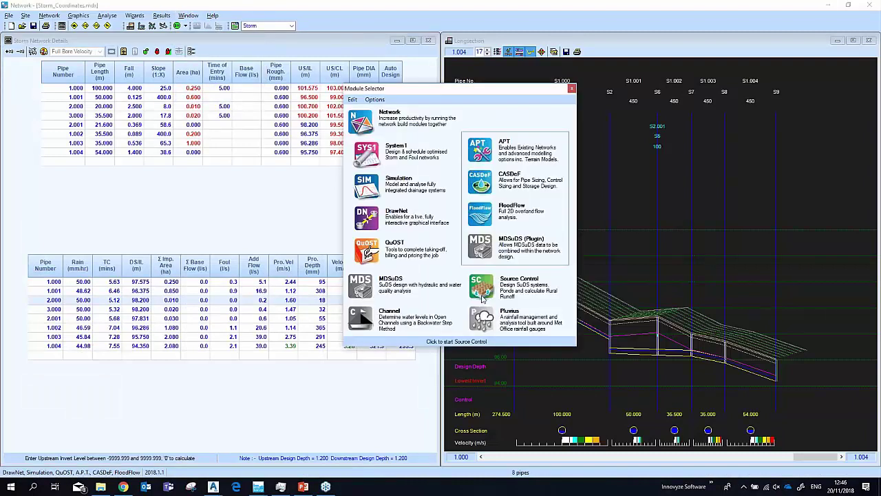
{"action": "left_click", "coordinate": [281, 397]}
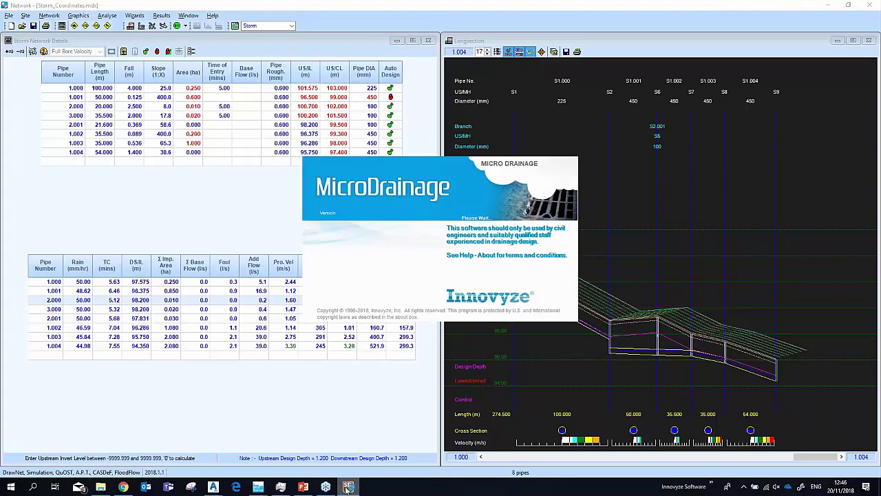
{"action": "mouse_move", "coordinate": [349, 487]}
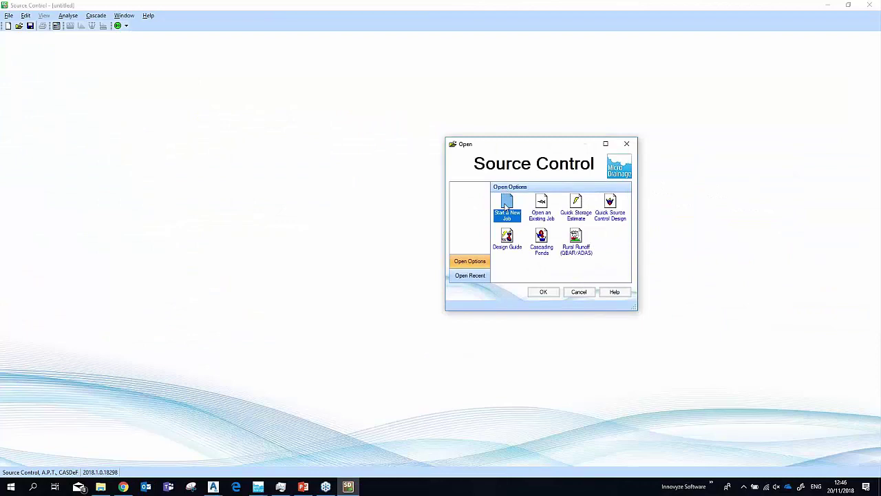
{"action": "key", "text": "Return"}
Set the new job's storage structure to Tank or Pond and outflow control to Orifice, keeping Weir as the overflow control.
{"action": "left_click", "coordinate": [455, 240]}
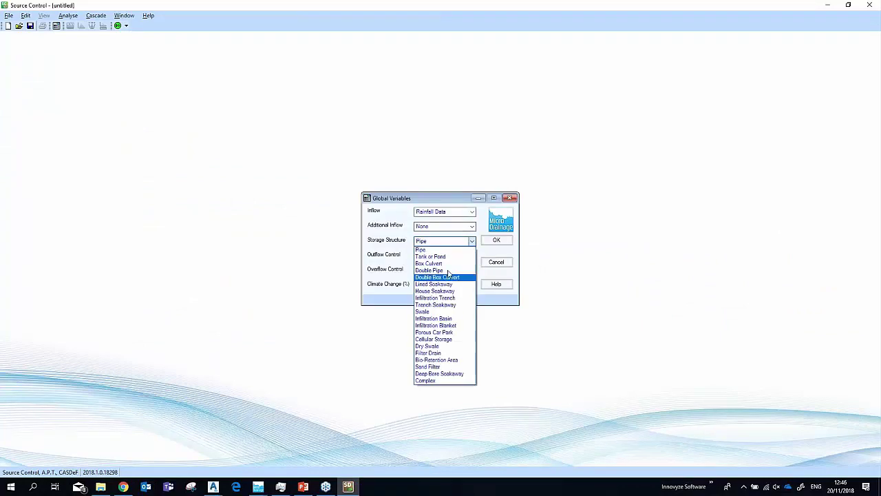
{"action": "left_click", "coordinate": [453, 256]}
{"action": "left_click", "coordinate": [453, 256]}
{"action": "left_click", "coordinate": [453, 269]}
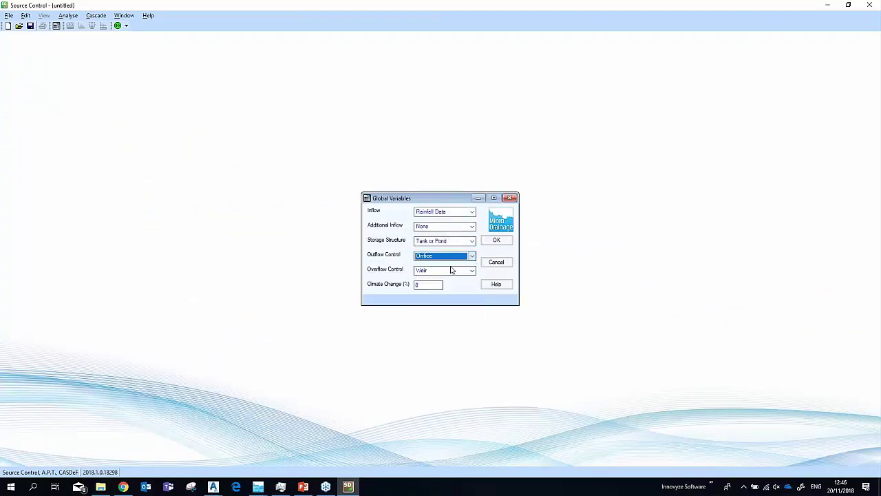
{"action": "left_click", "coordinate": [497, 239]}
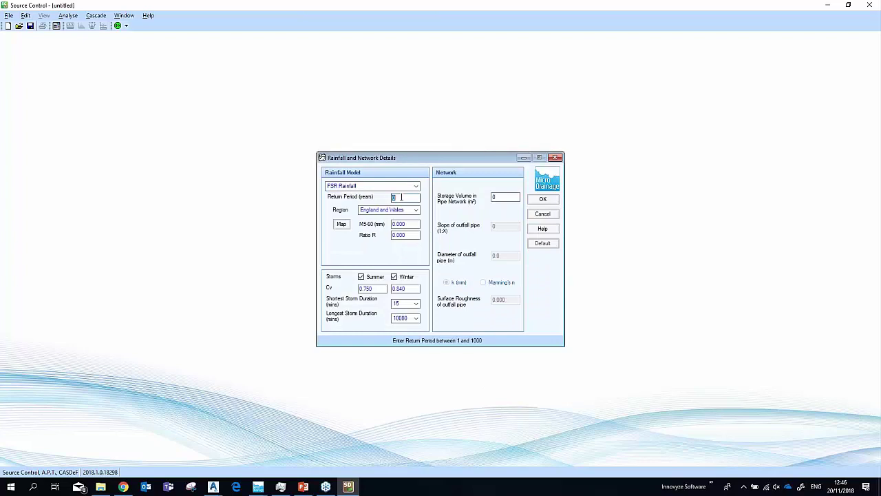
Set the FSR rainfall return period to 30 years, M5-60 to 20 mm and Ratio R to 0.4, and accept the rainfall details.
{"action": "type", "text": "30"}
{"action": "key", "text": "Tab"}
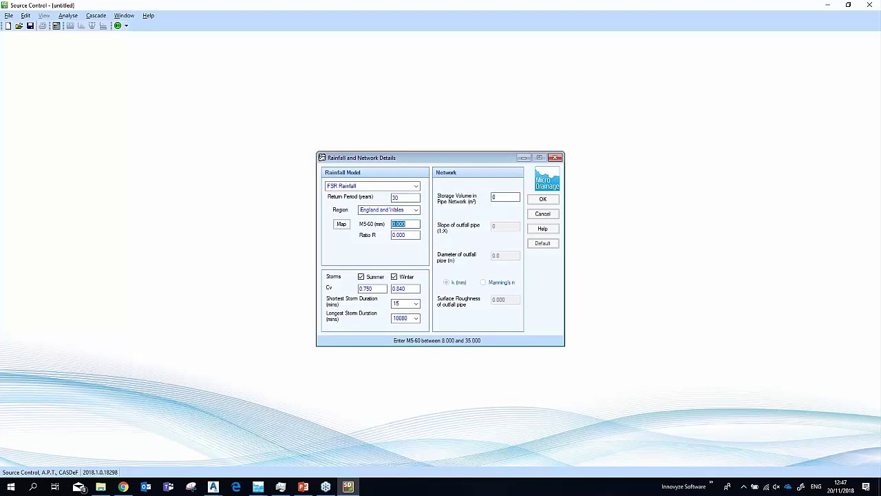
{"action": "type", "text": "20"}
{"action": "key", "text": "Tab"}
{"action": "type", "text": "0.4"}
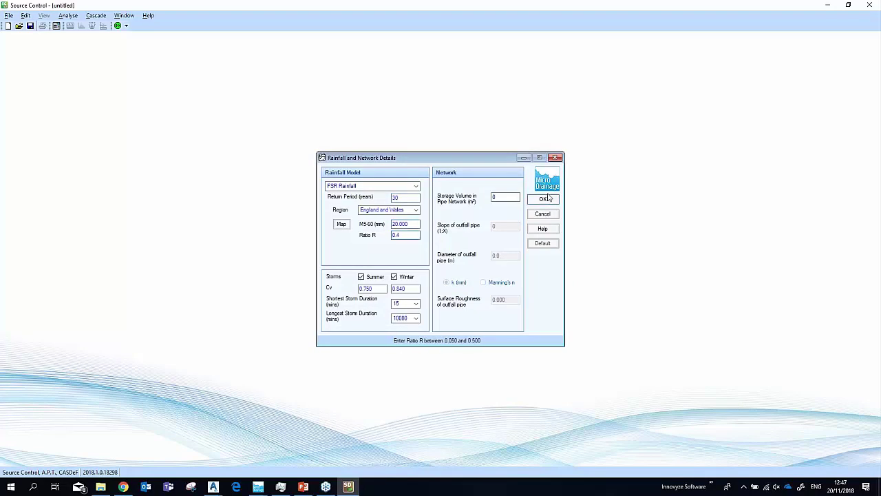
{"action": "key", "text": "Tab"}
{"action": "left_click", "coordinate": [557, 201]}
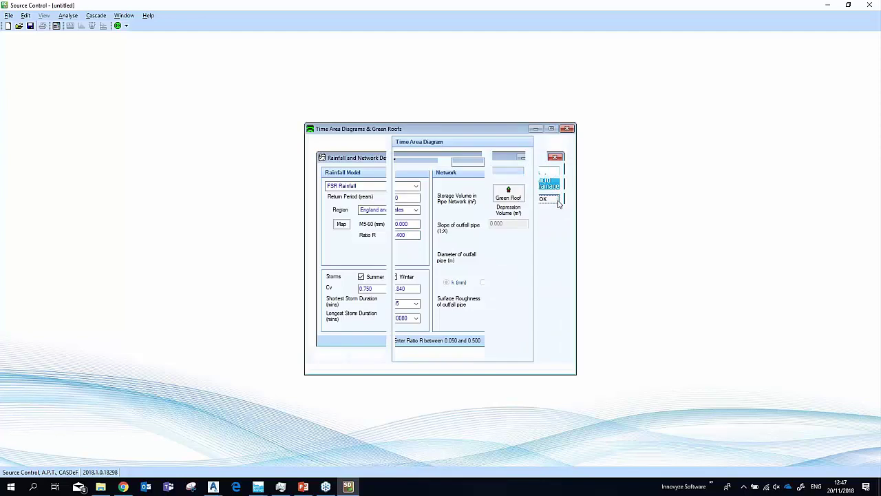
Enter 6.5 ha for each of the four time area intervals from 0 to 16 minutes and accept the diagram.
{"action": "left_click", "coordinate": [445, 193]}
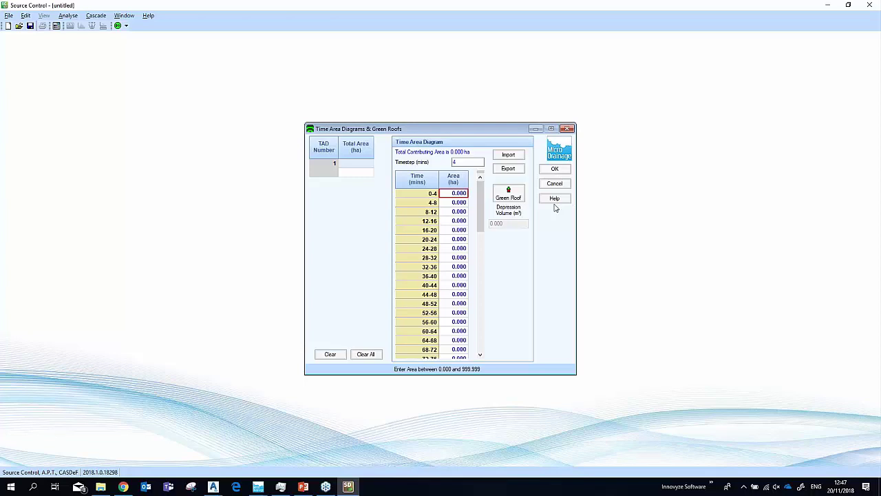
{"action": "type", "text": "6"}
{"action": "key", "text": "Down"}
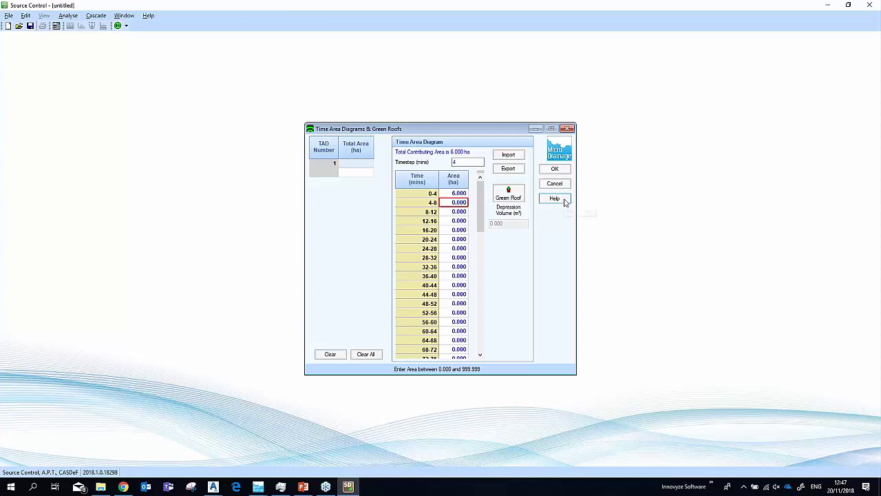
{"action": "key", "text": "Up"}
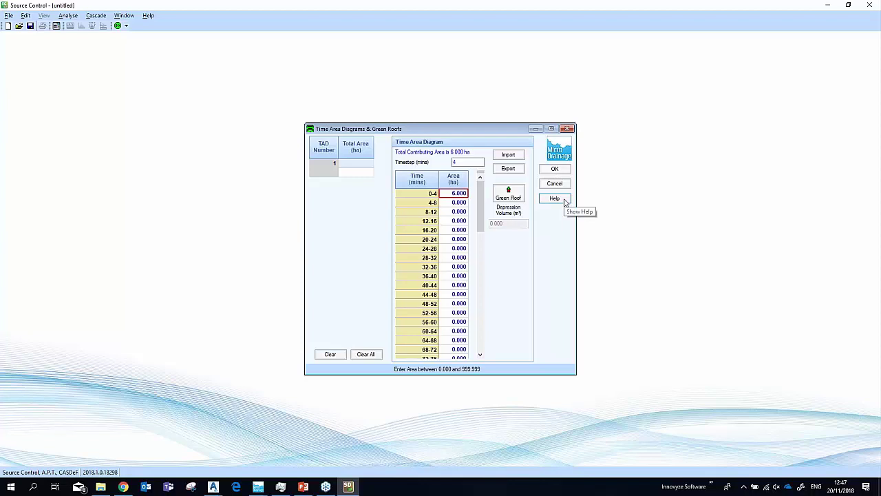
{"action": "type", "text": "6.5"}
{"action": "key", "text": "Down"}
{"action": "type", "text": "6.5"}
{"action": "key", "text": "Down"}
{"action": "type", "text": "6.5"}
{"action": "key", "text": "Down"}
{"action": "type", "text": "6"}
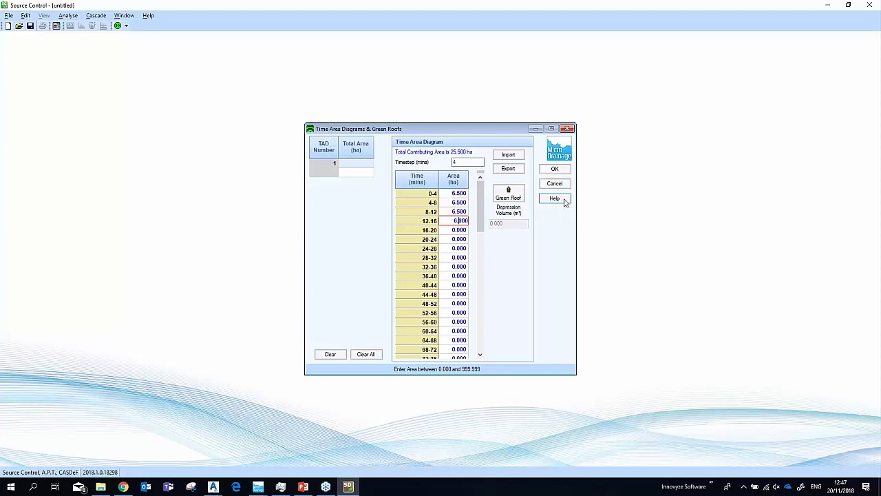
{"action": "type", "text": ".5"}
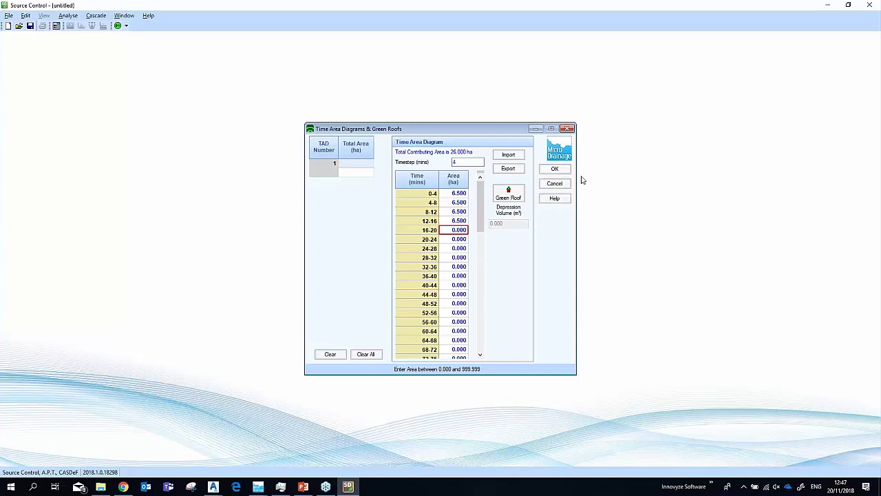
{"action": "left_click", "coordinate": [561, 169]}
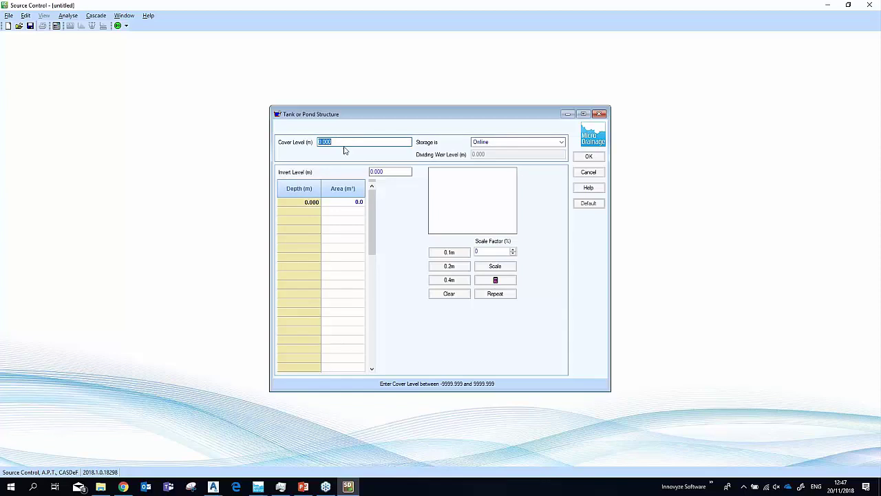
Check the pond levels on the PowerPoint slide, then set the pond's cover level to 102 m and invert level to 100 m in Source Control.
{"action": "left_click", "coordinate": [304, 487]}
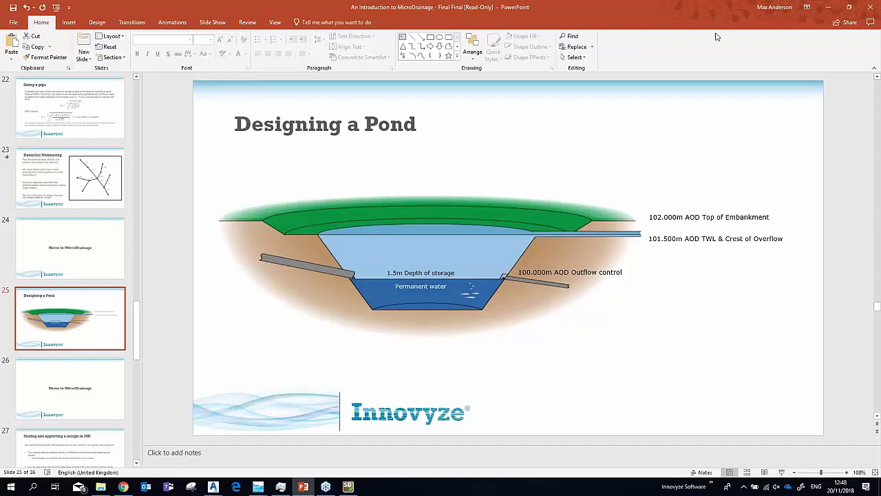
{"action": "left_click", "coordinate": [828, 6]}
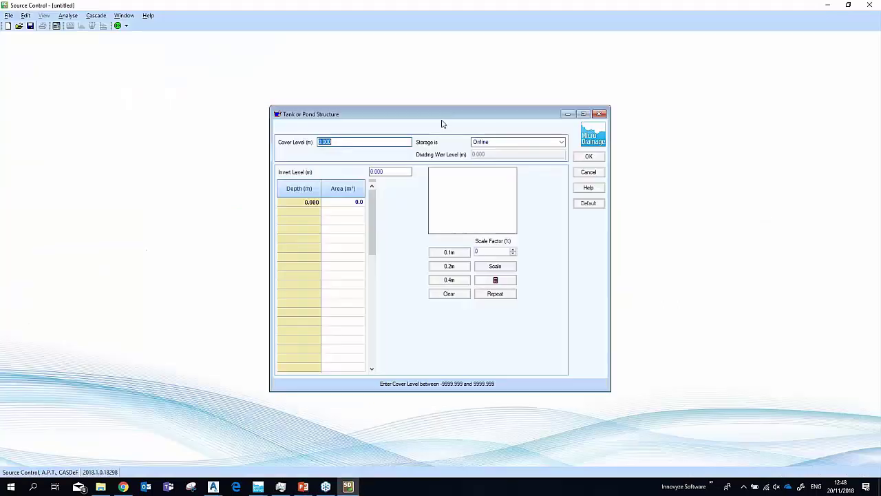
{"action": "type", "text": "102"}
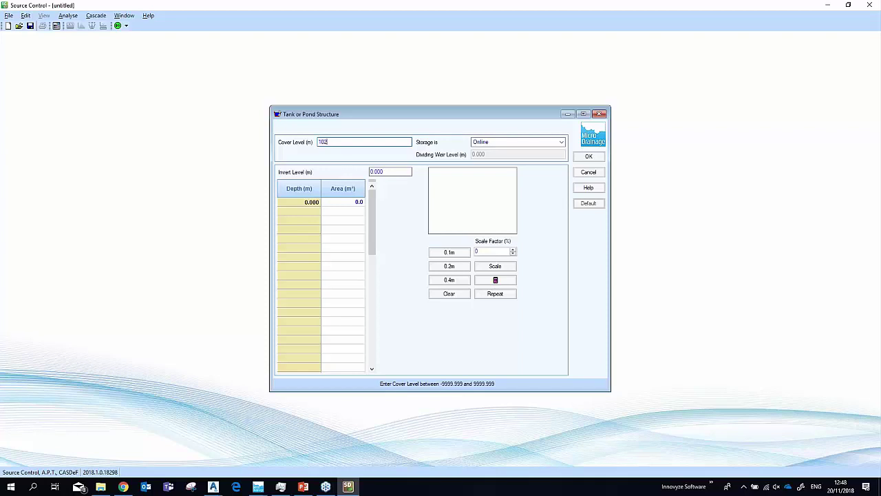
{"action": "key", "text": "Tab"}
{"action": "key", "text": "Tab"}
{"action": "type", "text": "1"}
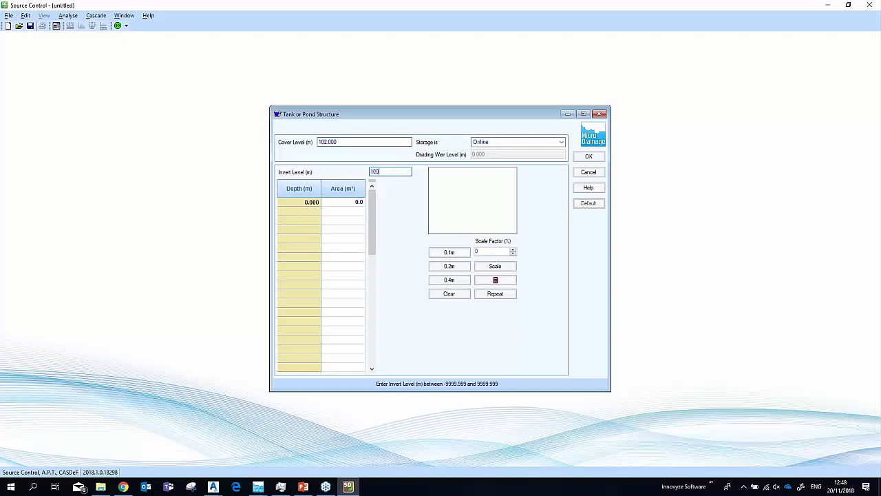
{"action": "type", "text": "00"}
{"action": "key", "text": "Tab"}
Add a 1.5 m depth row to the pond table and apply a 1:4 side slope from the base with the Shape Calculator.
{"action": "left_click", "coordinate": [309, 209]}
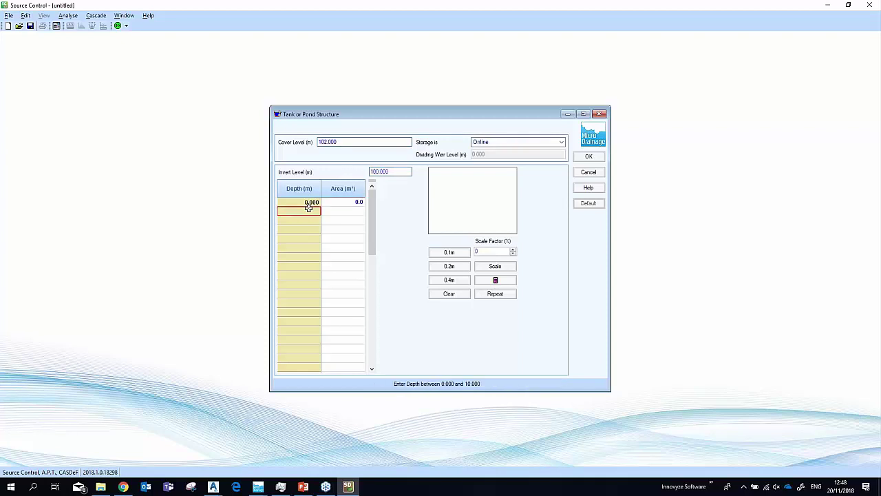
{"action": "type", "text": "1.5"}
{"action": "key", "text": "Return"}
{"action": "left_click", "coordinate": [310, 203]}
{"action": "left_click", "coordinate": [338, 201]}
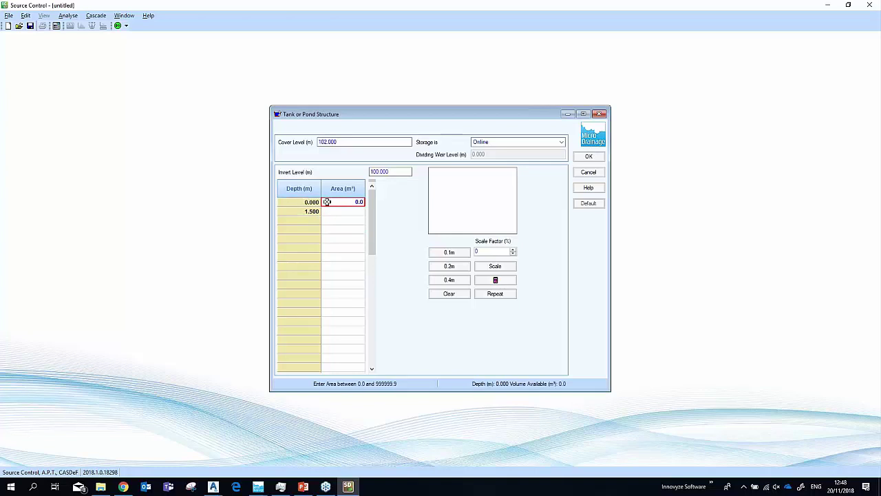
{"action": "left_click", "coordinate": [495, 280]}
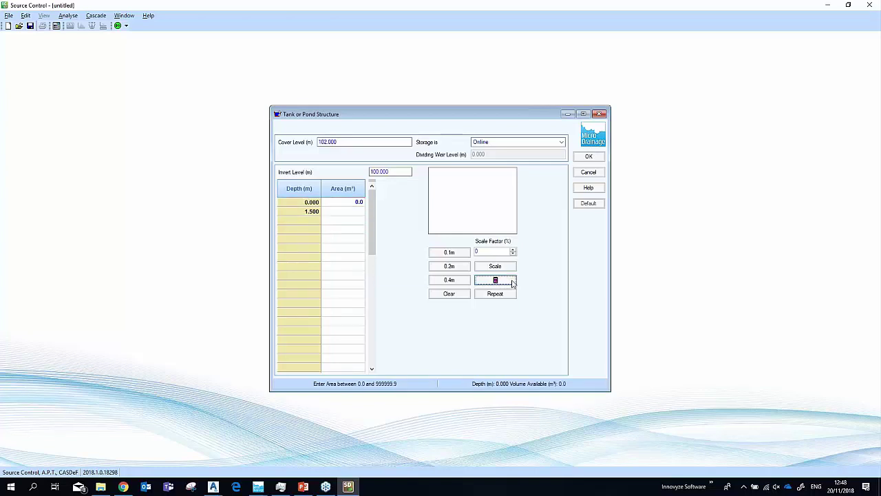
{"action": "left_click_drag", "start_coordinate": [454, 205], "coordinate": [696, 301]}
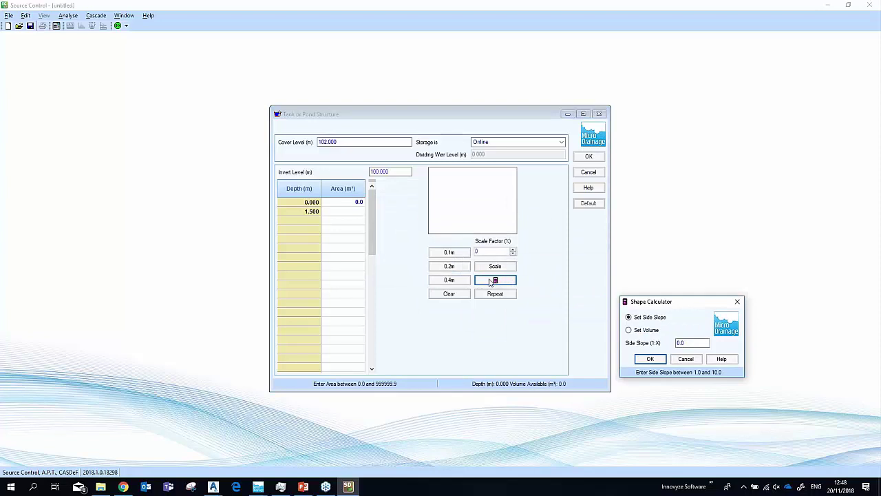
{"action": "left_click", "coordinate": [644, 333]}
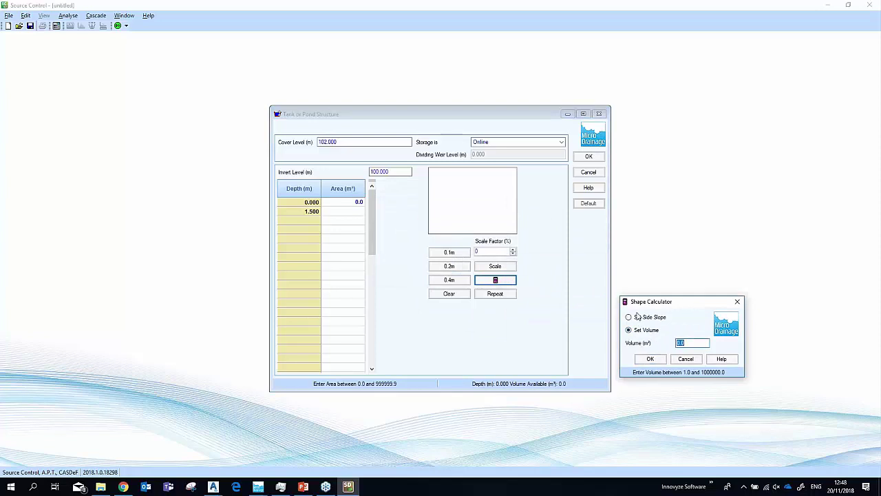
{"action": "left_click", "coordinate": [638, 318]}
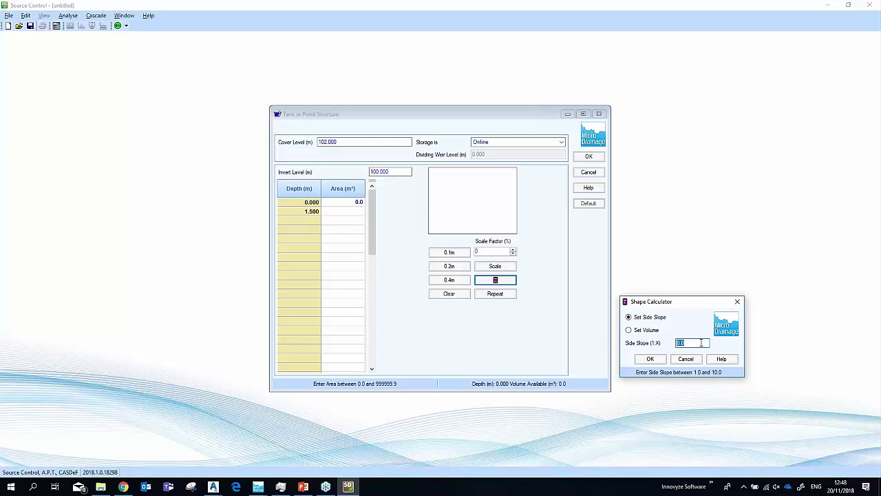
{"action": "type", "text": "4"}
{"action": "left_click", "coordinate": [649, 360]}
Resize both pond areas by volume with the Shape Calculator, producing 4250.1 m² at the base and 5749.8 m² at 1.5 m, and check the available volume.
{"action": "left_click", "coordinate": [359, 202]}
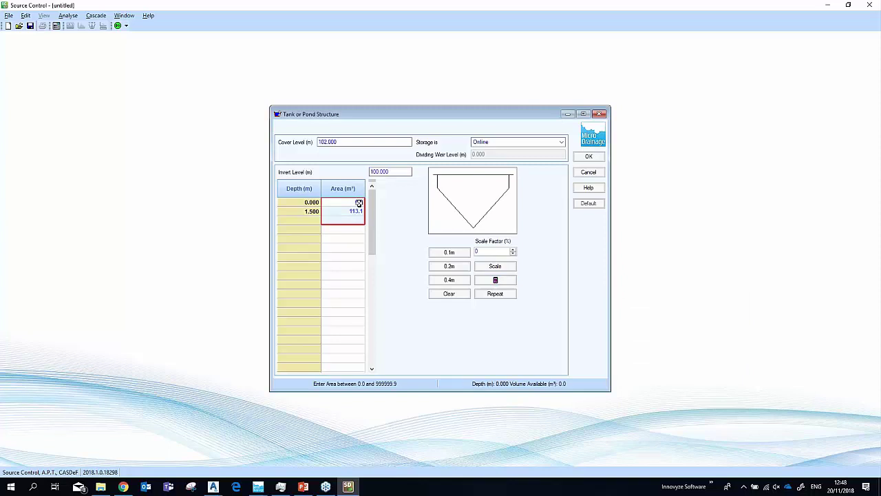
{"action": "type", "text": "0.0"}
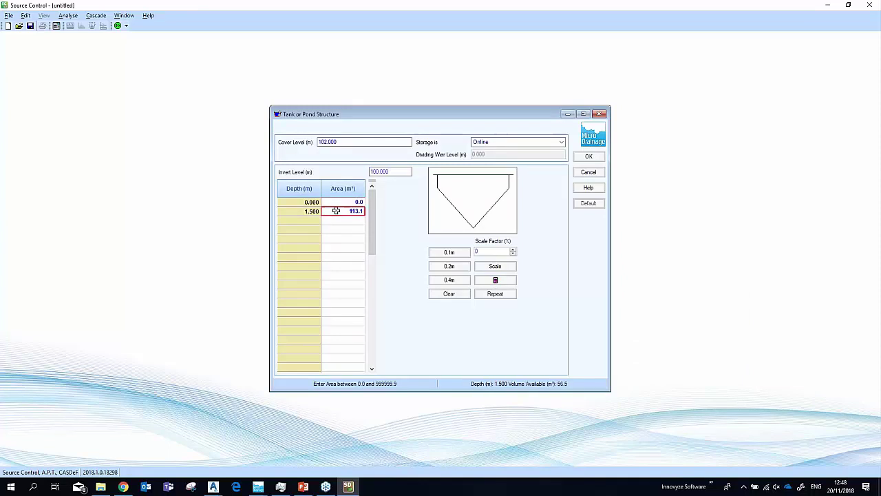
{"action": "key", "text": "Return"}
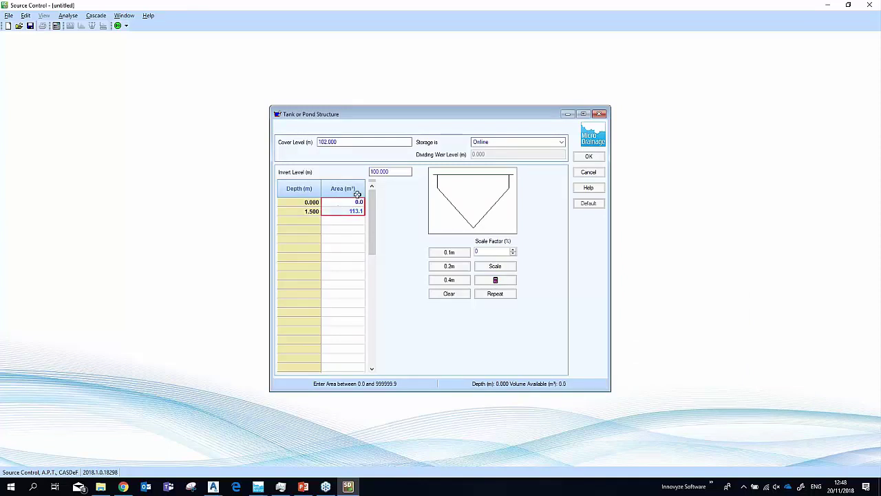
{"action": "left_click", "coordinate": [495, 279]}
{"action": "left_click", "coordinate": [398, 233]}
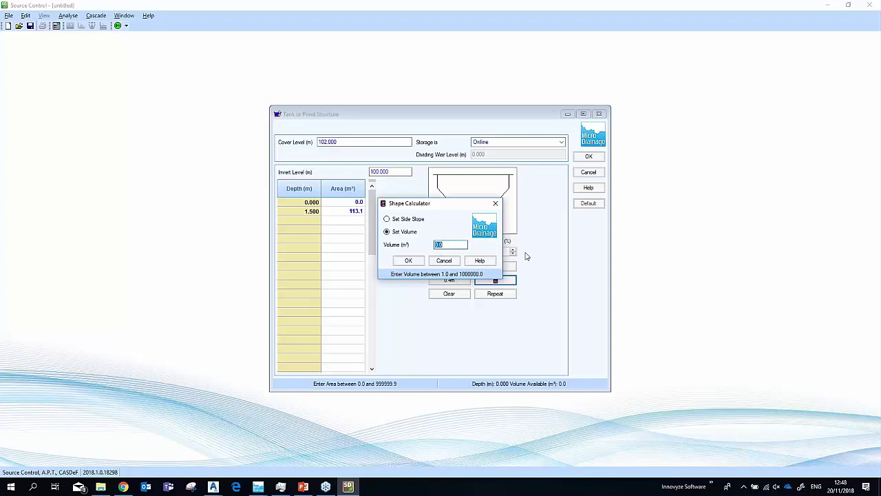
{"action": "type", "text": "75"}
{"action": "left_click", "coordinate": [406, 261]}
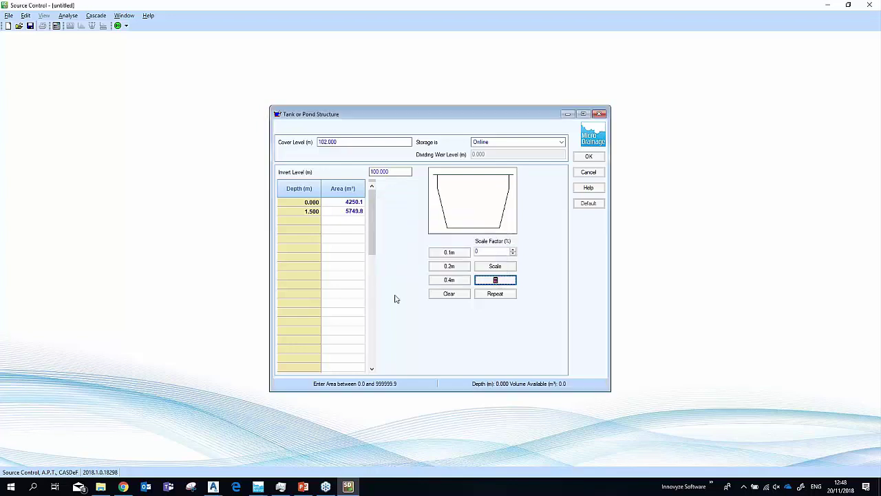
{"action": "left_click", "coordinate": [352, 211]}
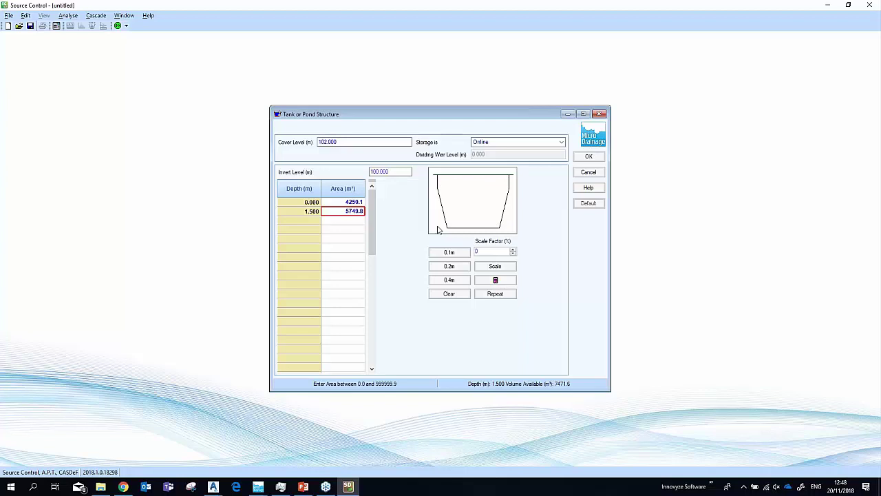
Add a pond row at 1.501 m depth with an area of 6000 m².
{"action": "left_click", "coordinate": [313, 221]}
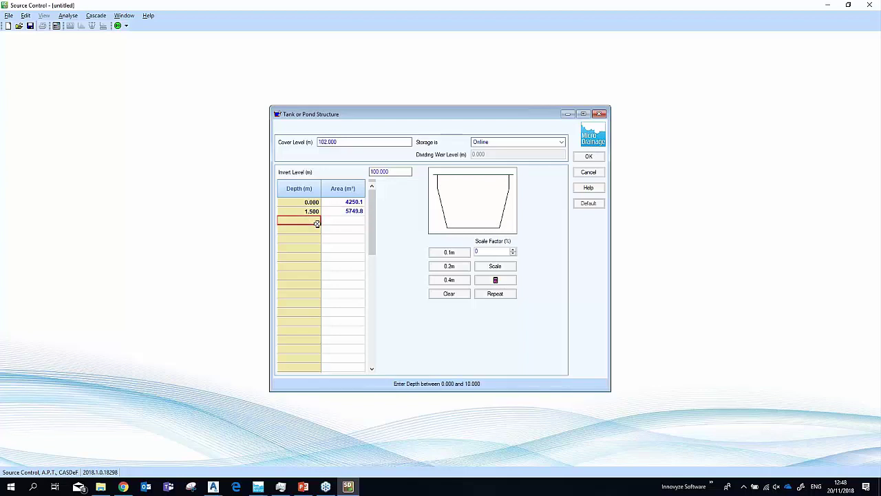
{"action": "type", "text": "1.501"}
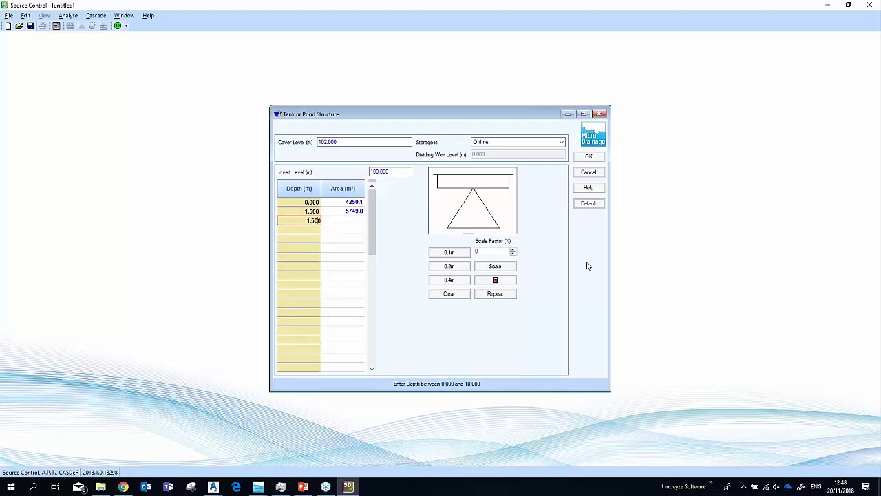
{"action": "key", "text": "Return"}
{"action": "key", "text": "Up"}
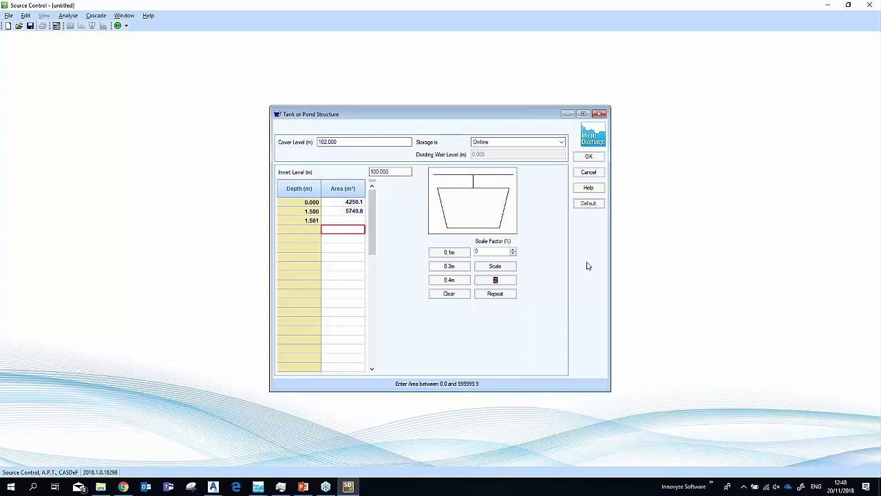
{"action": "key", "text": "Right"}
{"action": "type", "text": "6000"}
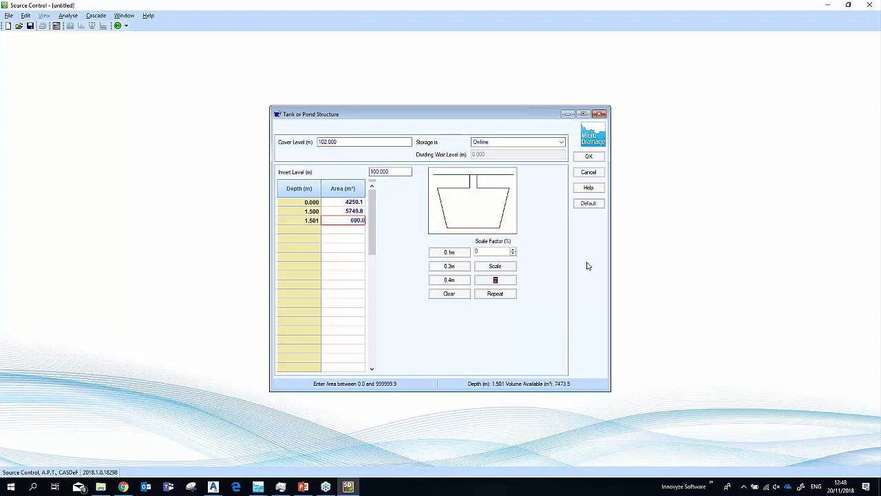
{"action": "key", "text": "Return"}
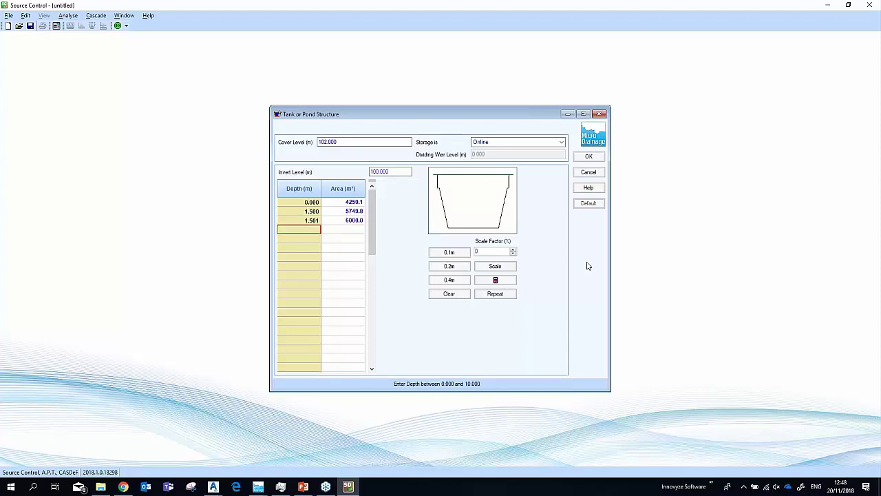
Add a 2 m depth row, calculate its area from the 1.501 m row with a 1:4 side slope, and accept the pond structure.
{"action": "type", "text": "2"}
{"action": "left_click", "coordinate": [349, 221]}
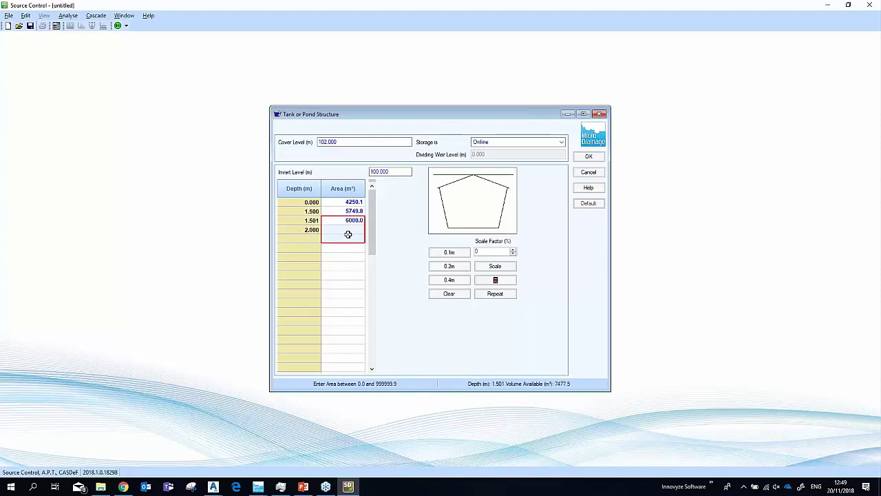
{"action": "left_click", "coordinate": [495, 281]}
{"action": "double_click", "coordinate": [438, 245]}
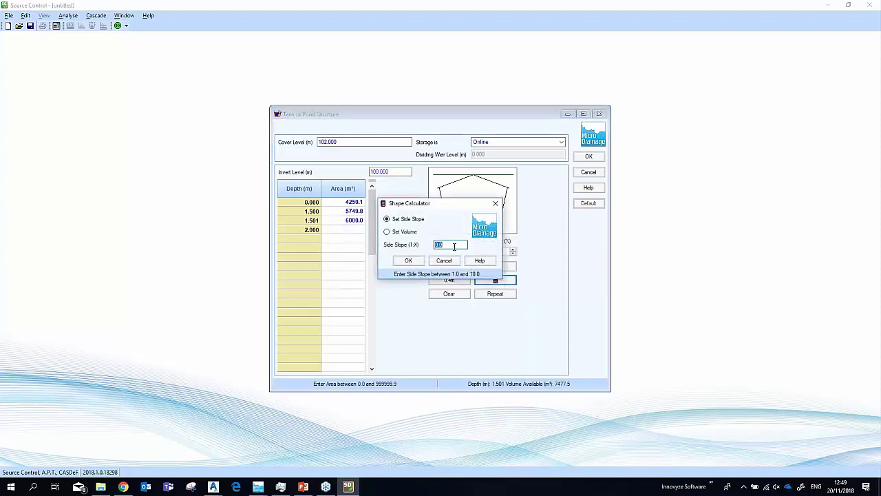
{"action": "type", "text": "4"}
{"action": "left_click", "coordinate": [408, 260]}
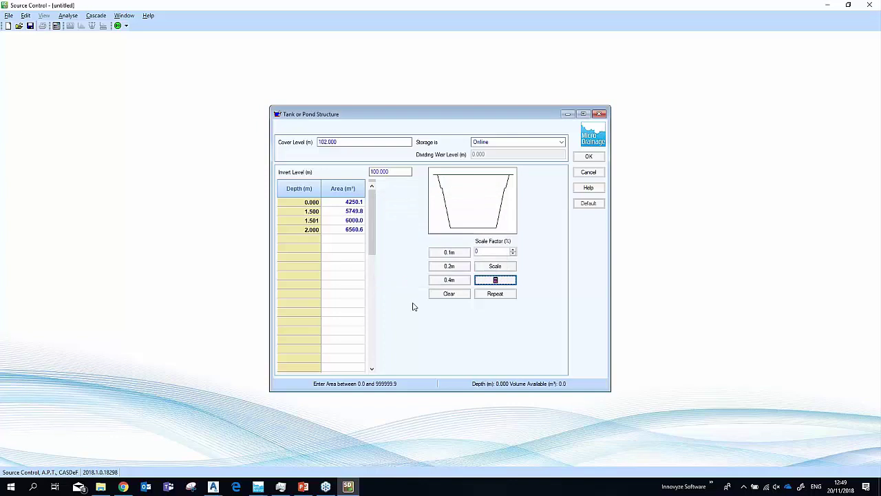
{"action": "left_click", "coordinate": [588, 157]}
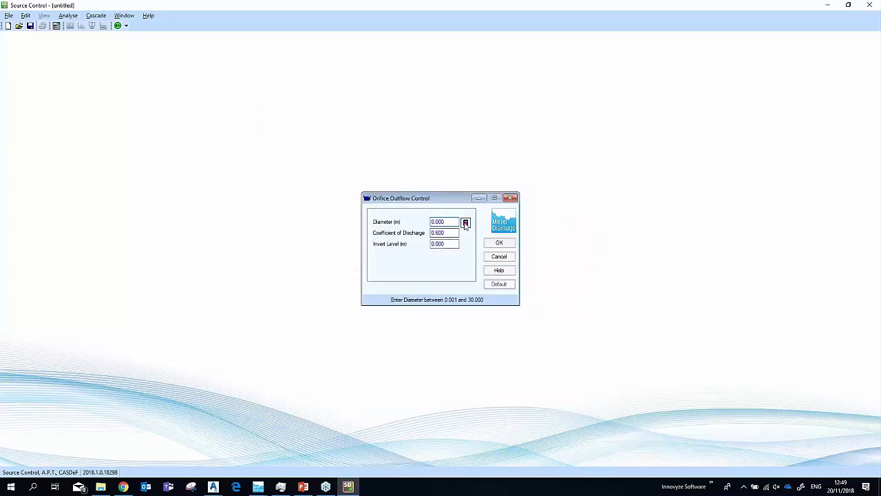
Calculate the orifice diameter for a 1.5 m design depth and 270 l/s design flow, and accept the outflow control.
{"action": "left_click", "coordinate": [465, 222]}
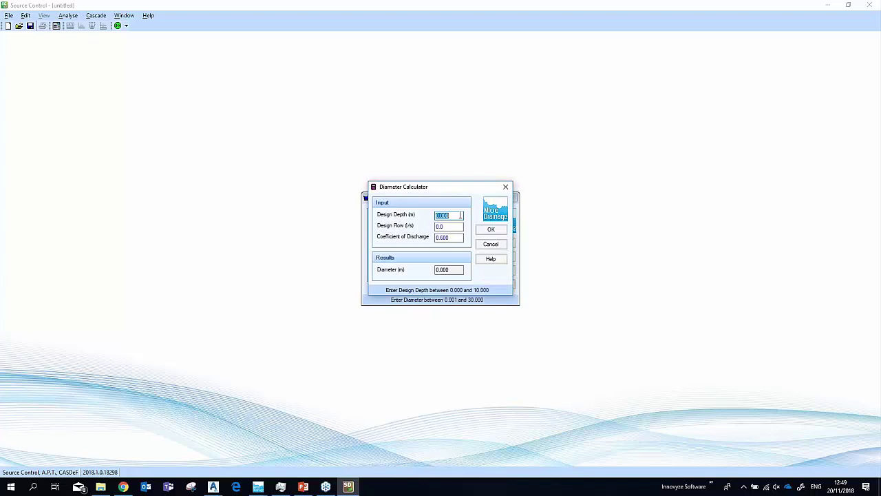
{"action": "type", "text": "1.5"}
{"action": "key", "text": "Tab"}
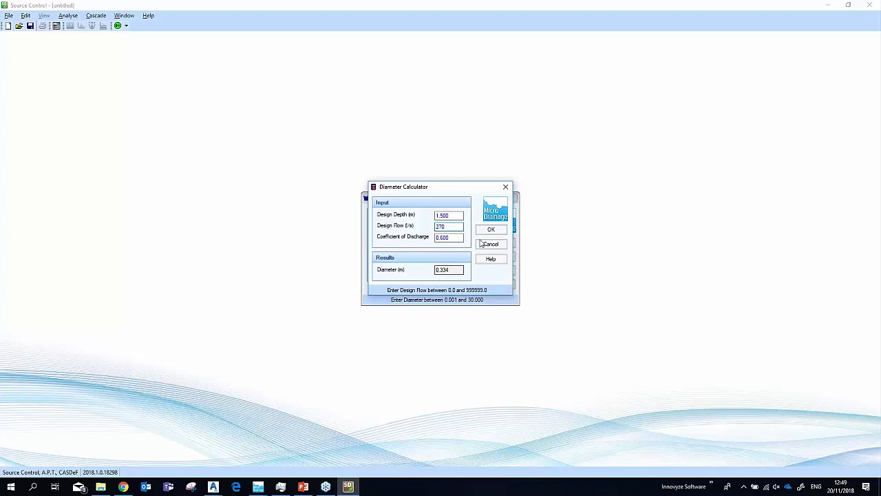
{"action": "left_click", "coordinate": [491, 230]}
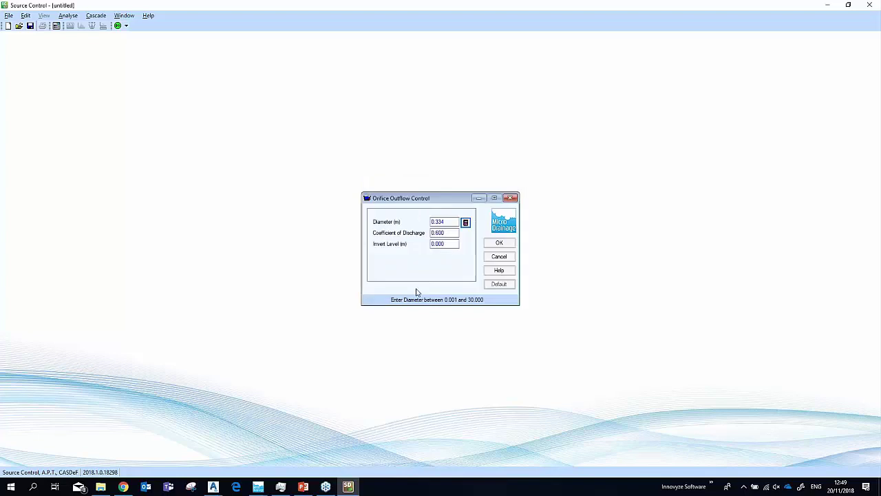
{"action": "left_click", "coordinate": [498, 244]}
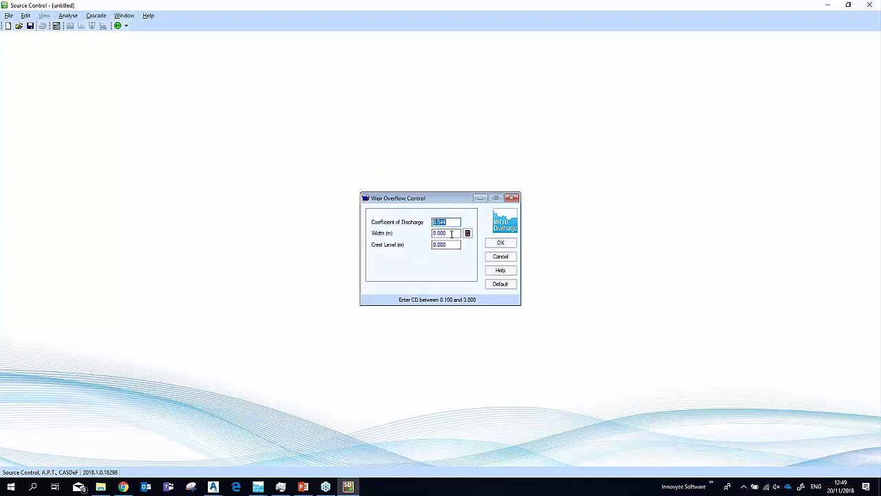
Set the weir overflow's crest level to 101.5 m and width to 5 m, and accept the control.
{"action": "left_click", "coordinate": [451, 233]}
{"action": "left_click", "coordinate": [456, 245]}
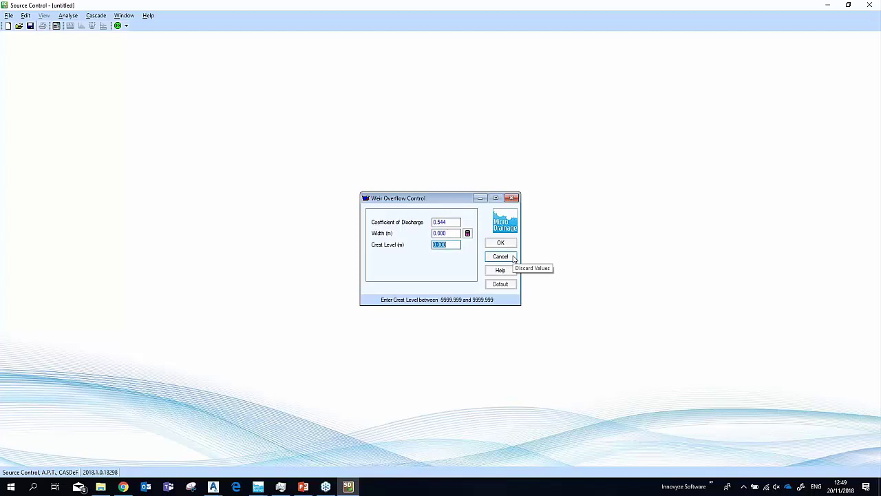
{"action": "type", "text": "1015"}
{"action": "left_click", "coordinate": [446, 232]}
{"action": "type", "text": "5"}
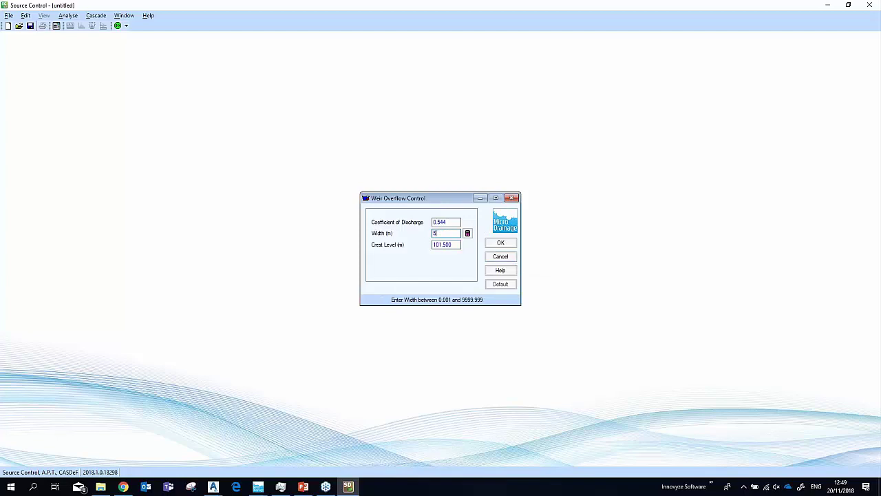
{"action": "left_click", "coordinate": [501, 243]}
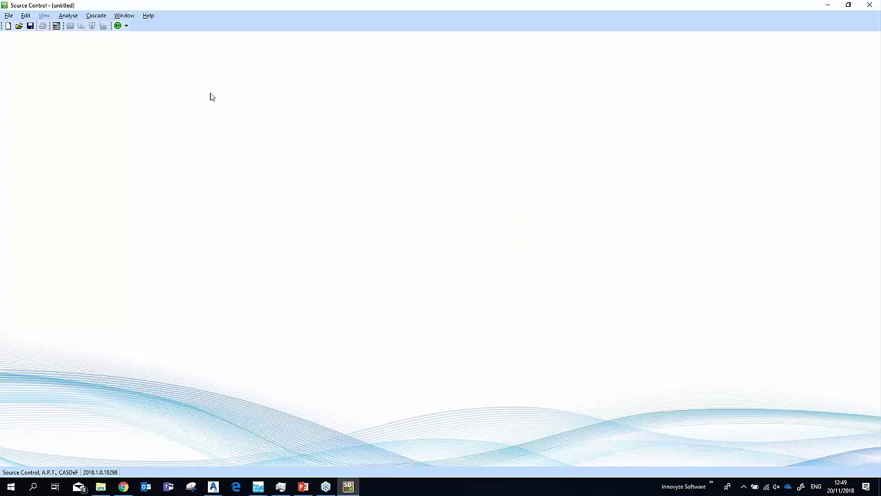
Reopen the orifice outflow control, set its invert level to 100 m, and run the storm analysis.
{"action": "left_click", "coordinate": [26, 15]}
{"action": "left_click", "coordinate": [62, 73]}
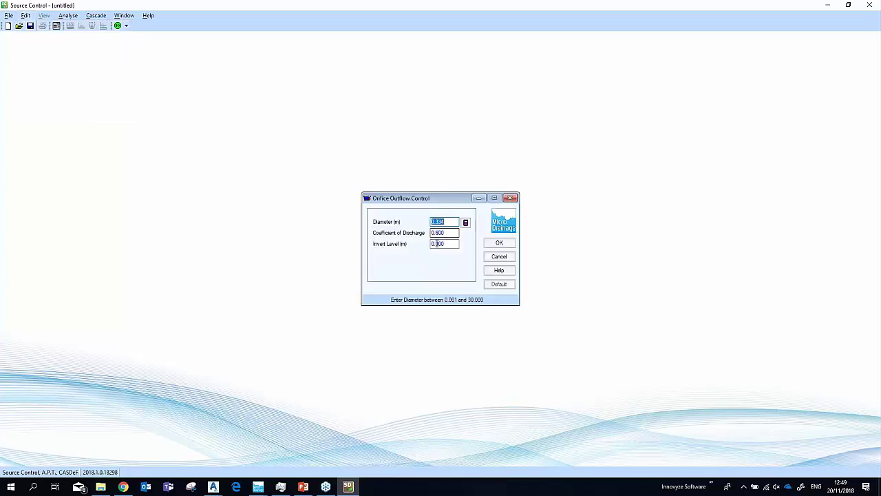
{"action": "key", "text": "Tab"}
{"action": "key", "text": "Tab"}
{"action": "type", "text": "100"}
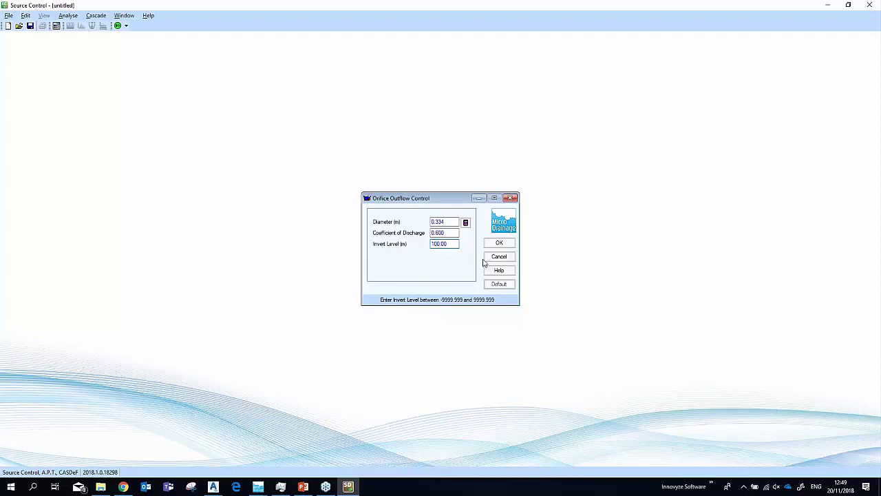
{"action": "left_click", "coordinate": [499, 243]}
{"action": "left_click", "coordinate": [118, 25]}
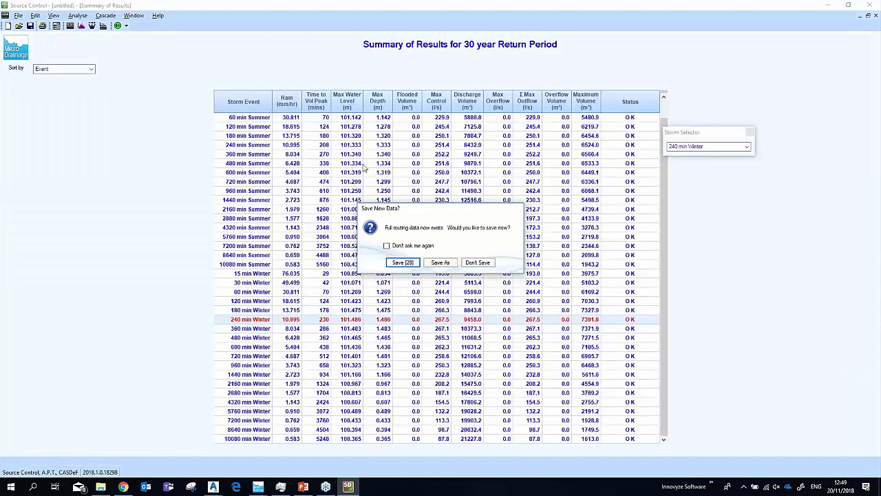
Decline saving the routing data and review the summer and winter storm events in the 30-year results summary.
{"action": "left_click", "coordinate": [476, 263]}
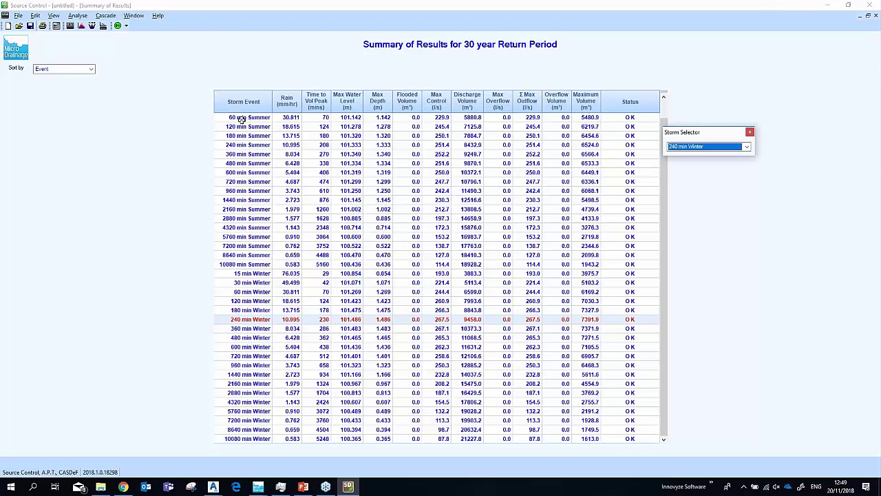
{"action": "left_click", "coordinate": [238, 118]}
{"action": "scroll", "coordinate": [265, 137], "scroll_direction": "up", "scroll_amount": 2}
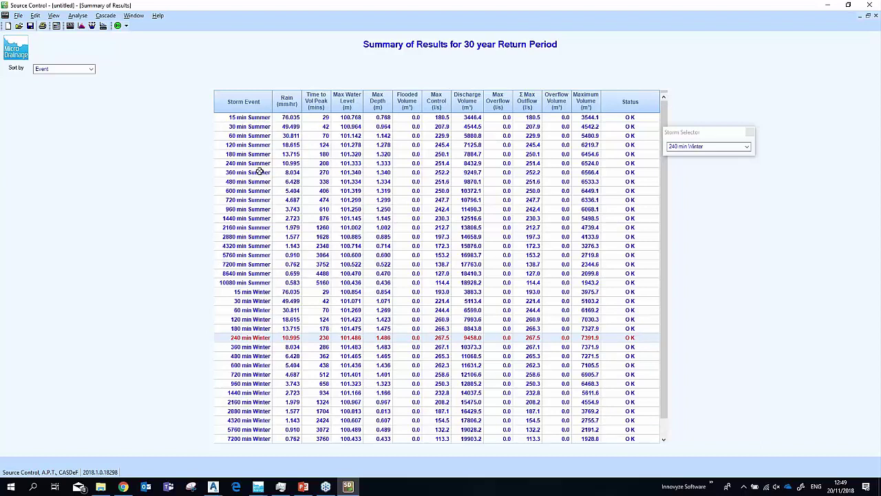
{"action": "scroll", "coordinate": [257, 344], "scroll_direction": "down", "scroll_amount": 1}
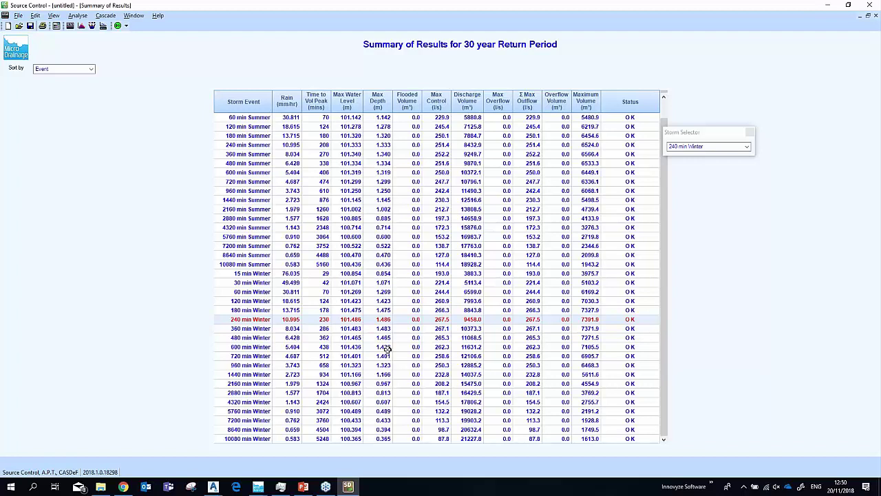
Play the pond-filling animation for the 240 min Winter storm, close it, and display the storm's graphs.
{"action": "left_click", "coordinate": [93, 25]}
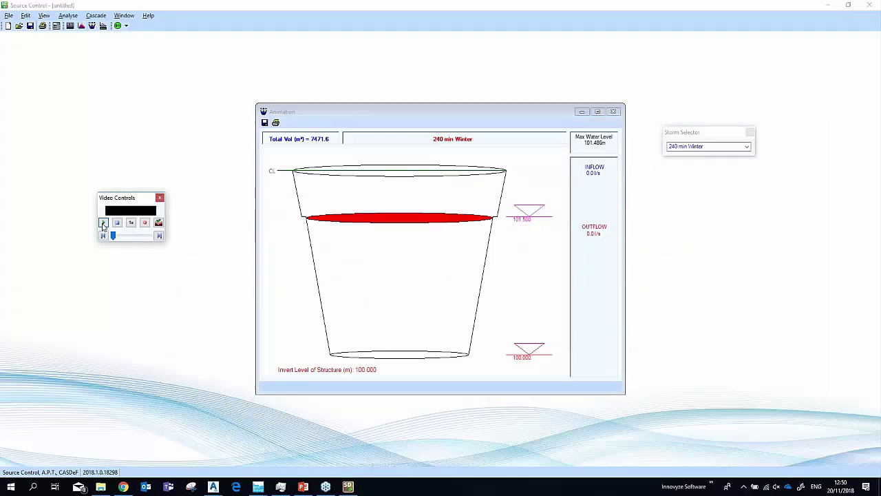
{"action": "left_click", "coordinate": [103, 222]}
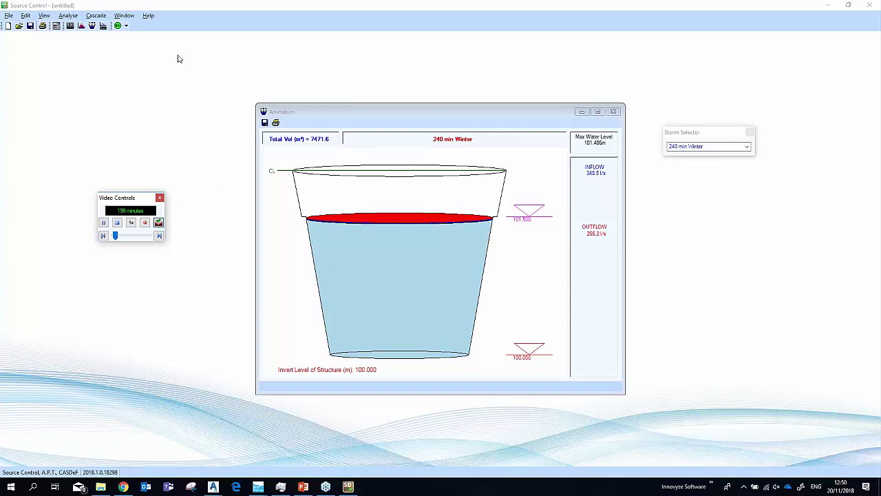
{"action": "left_click", "coordinate": [613, 112]}
{"action": "left_click", "coordinate": [82, 27]}
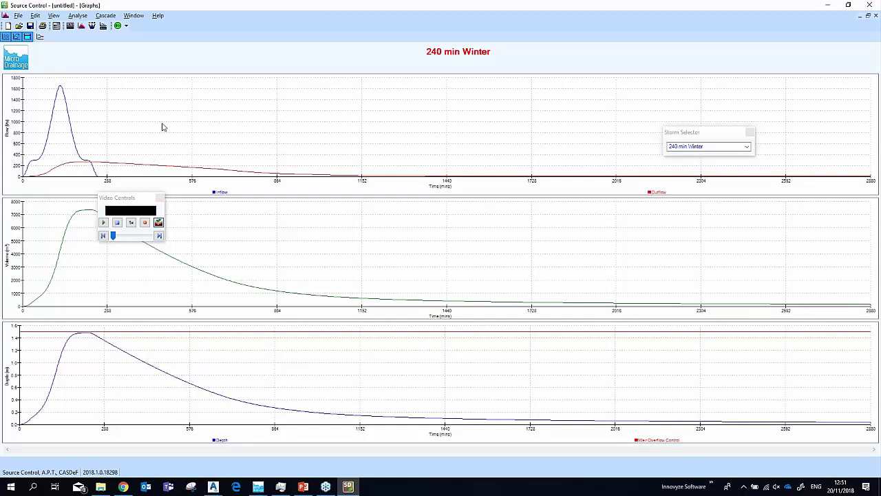
{"action": "left_click", "coordinate": [18, 16]}
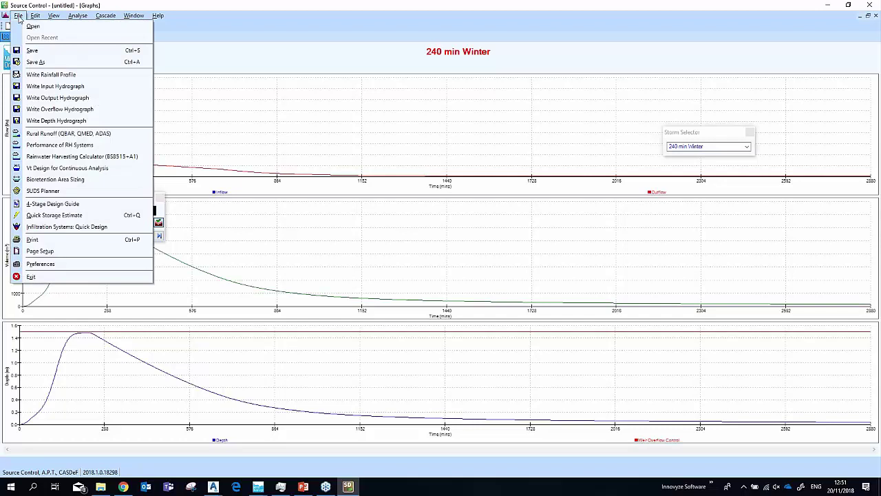
{"action": "left_click", "coordinate": [19, 16]}
{"action": "left_click", "coordinate": [20, 16]}
{"action": "left_click", "coordinate": [20, 16]}
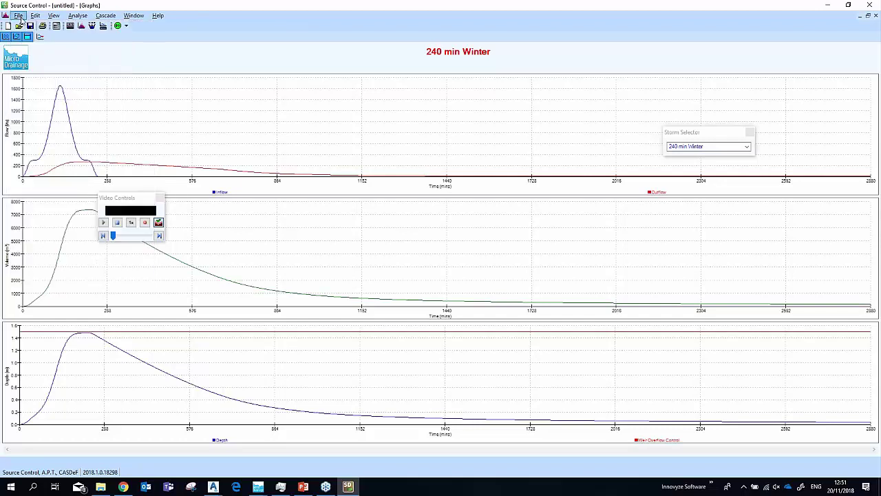
{"action": "right_click", "coordinate": [360, 227]}
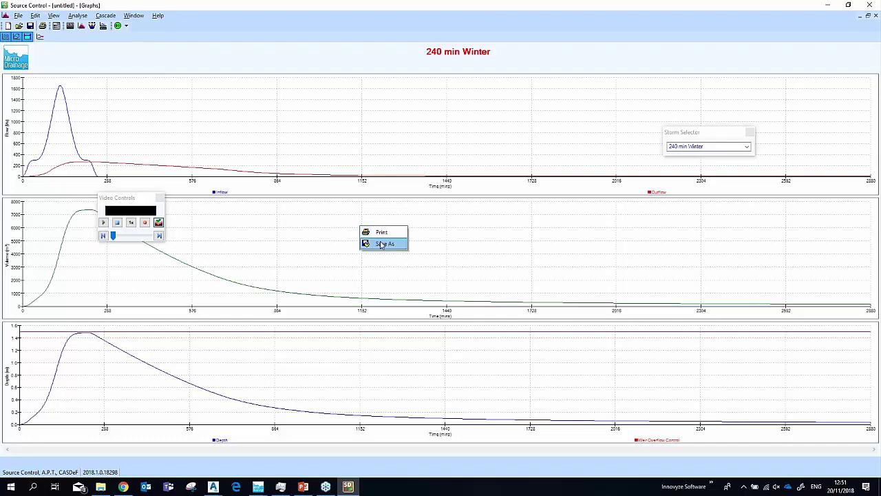
{"action": "left_click", "coordinate": [382, 244]}
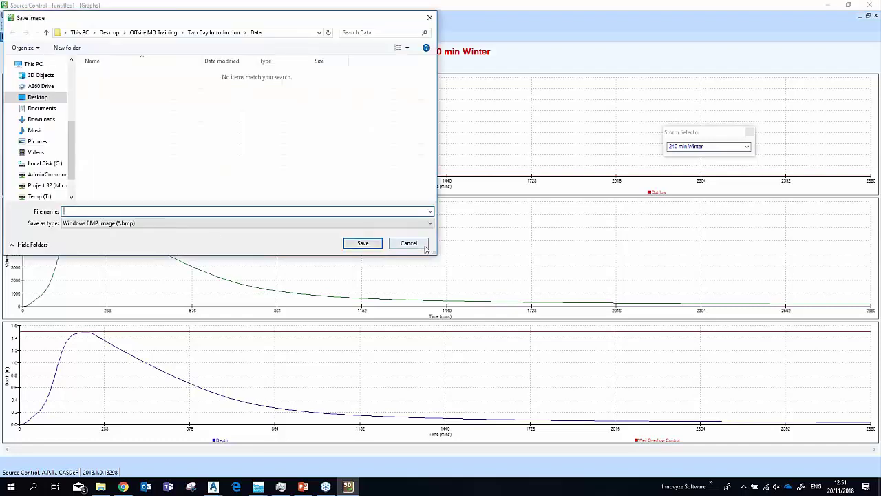
{"action": "left_click", "coordinate": [416, 245]}
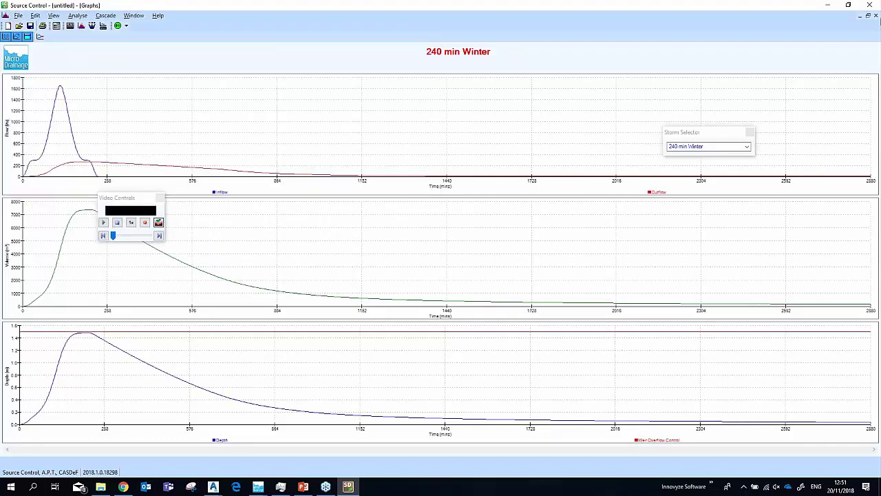
Close Source Control and switch to the Network window containing Submission#1.mdx.
{"action": "left_click", "coordinate": [871, 7]}
{"action": "left_click", "coordinate": [442, 254]}
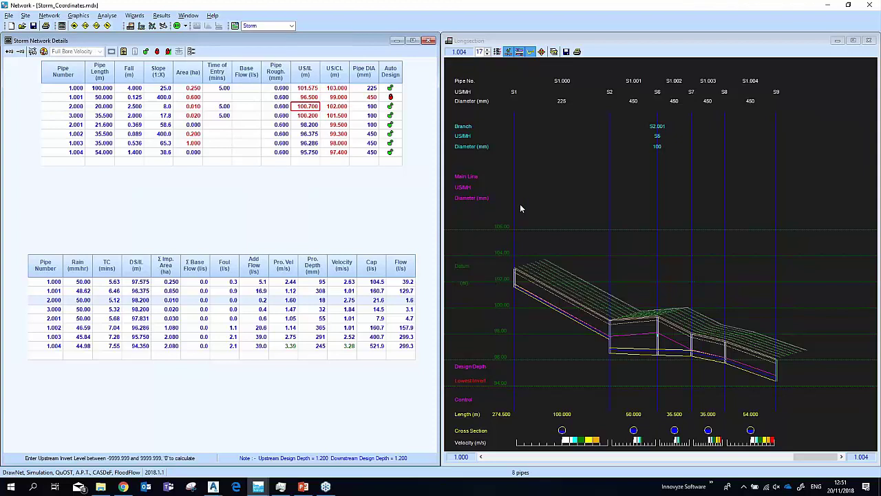
{"action": "left_click", "coordinate": [258, 486]}
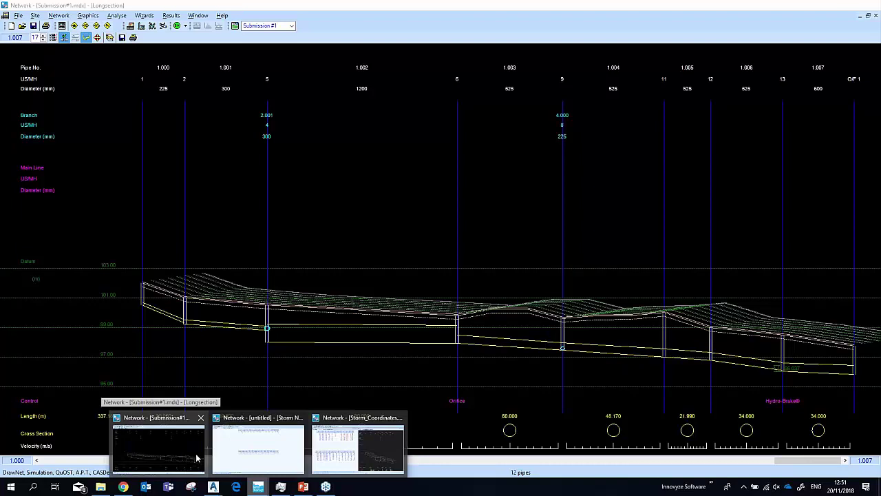
{"action": "left_click", "coordinate": [197, 458]}
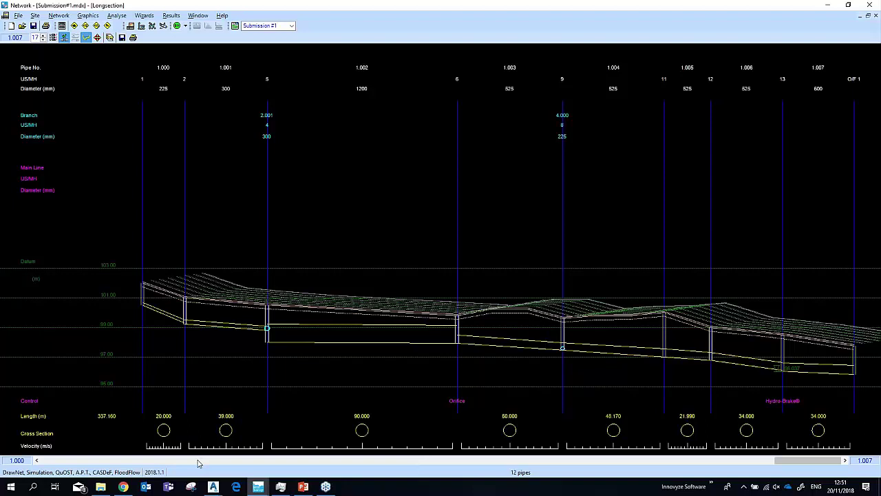
Open the simulation criteria for Submission #1, review the rainfall and runoff settings, and close them.
{"action": "left_click", "coordinate": [234, 26]}
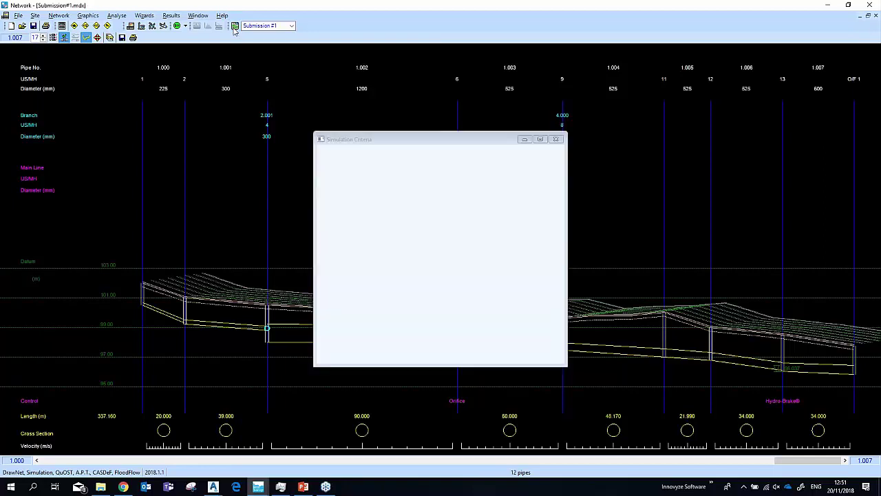
{"action": "left_click", "coordinate": [655, 149]}
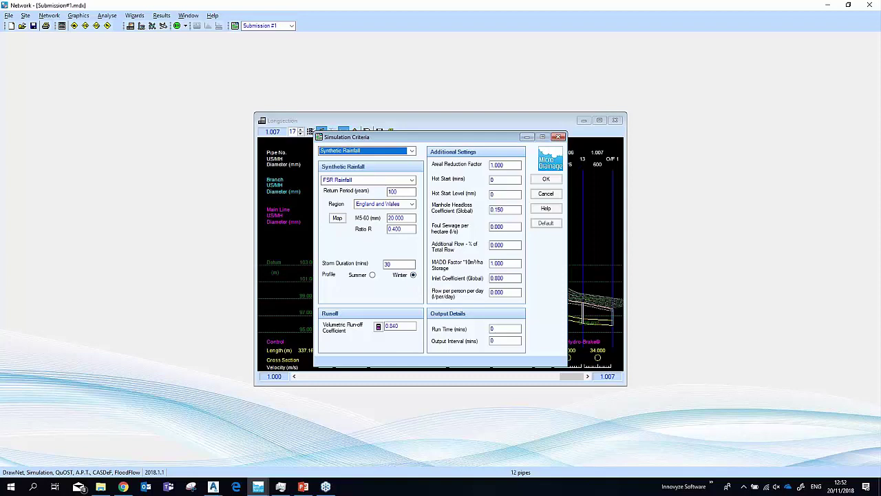
{"action": "left_click", "coordinate": [556, 137]}
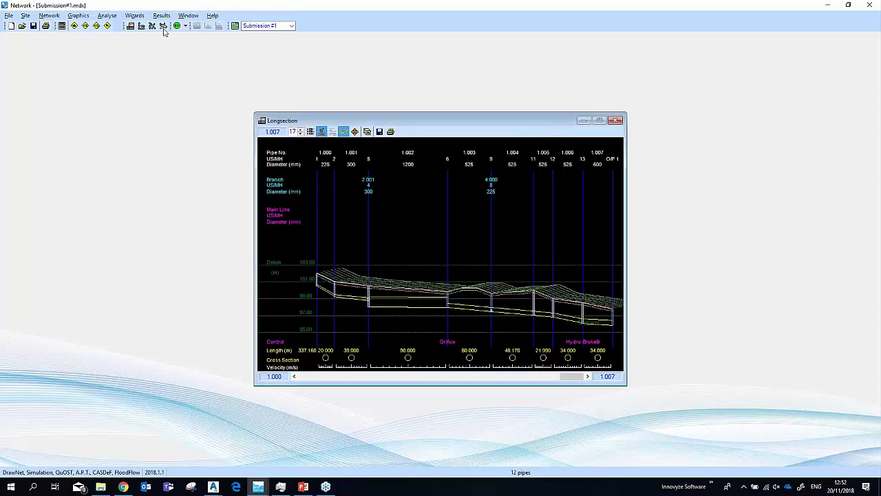
Start the Seasonal Return Period Wizard, review its settings, and reset the storm durations to the default selection.
{"action": "left_click", "coordinate": [133, 16]}
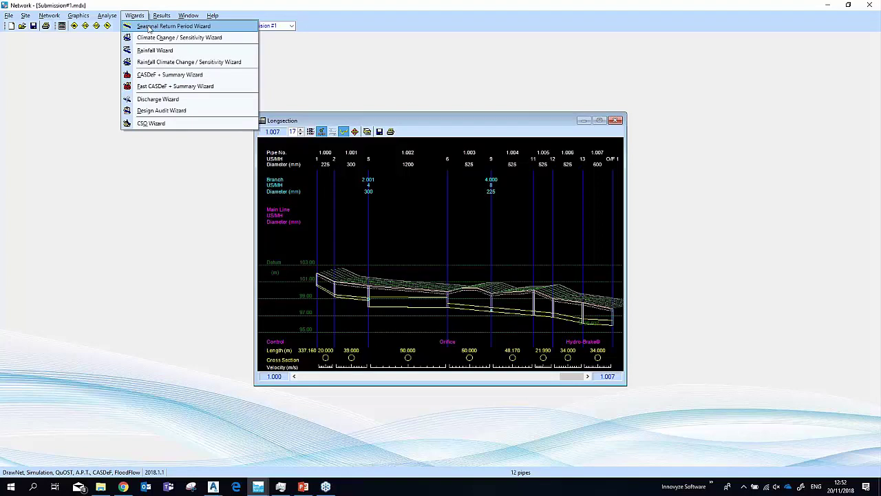
{"action": "left_click", "coordinate": [148, 28]}
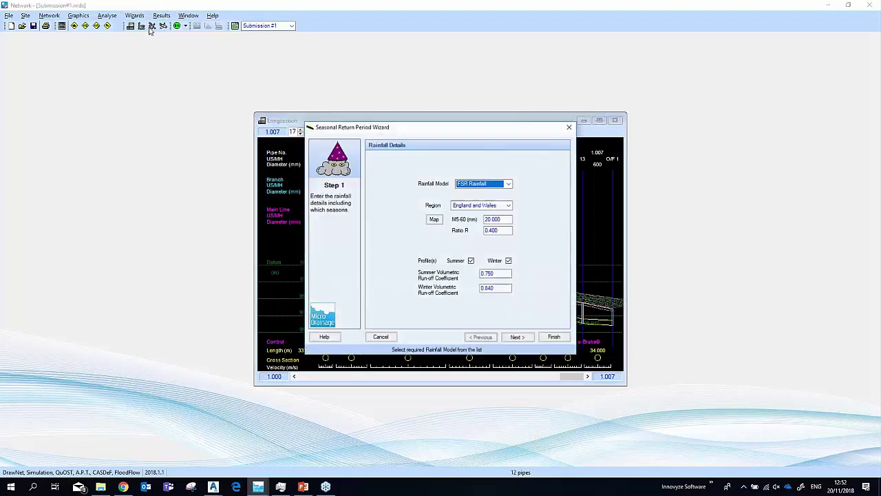
{"action": "left_click", "coordinate": [524, 340]}
{"action": "left_click", "coordinate": [519, 338]}
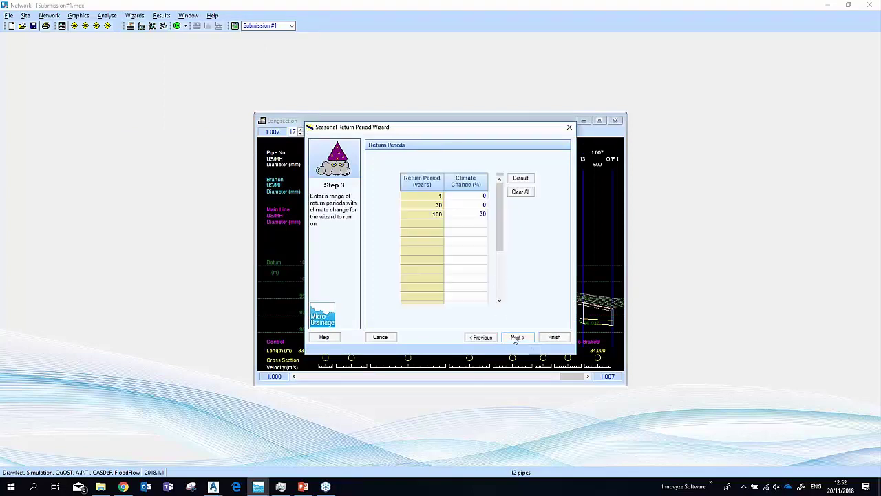
{"action": "left_click", "coordinate": [517, 337]}
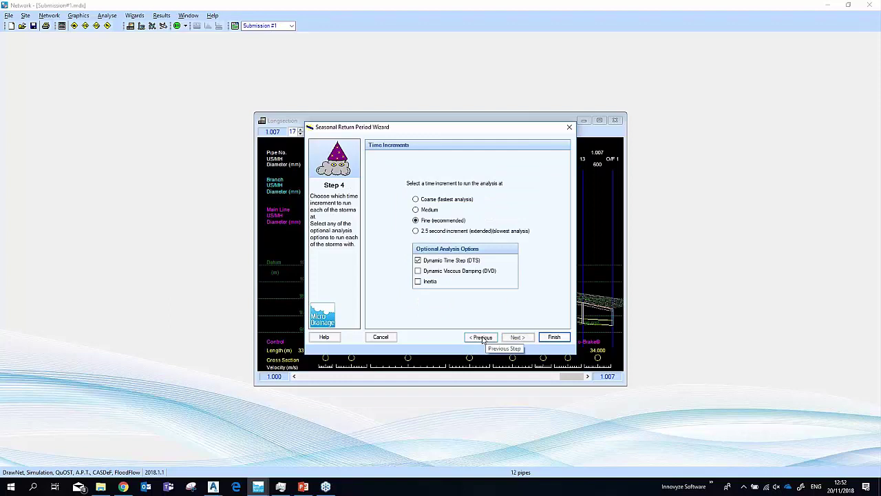
{"action": "left_click", "coordinate": [481, 337]}
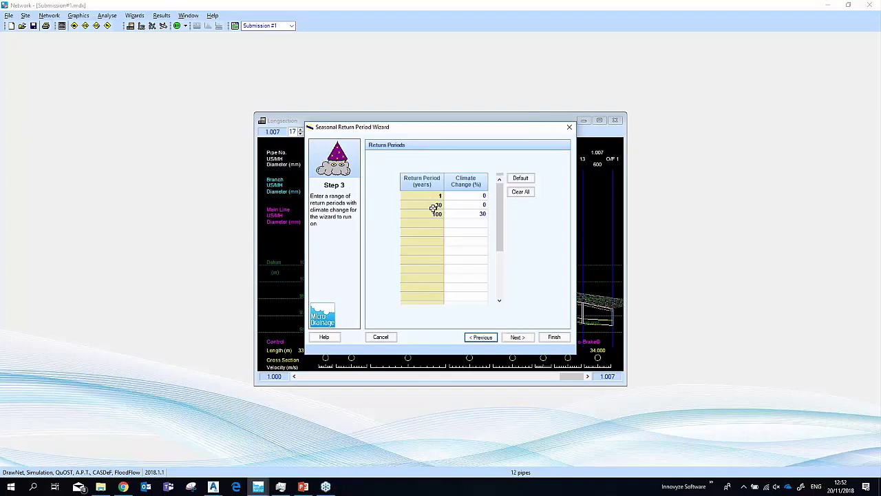
{"action": "left_click", "coordinate": [481, 336]}
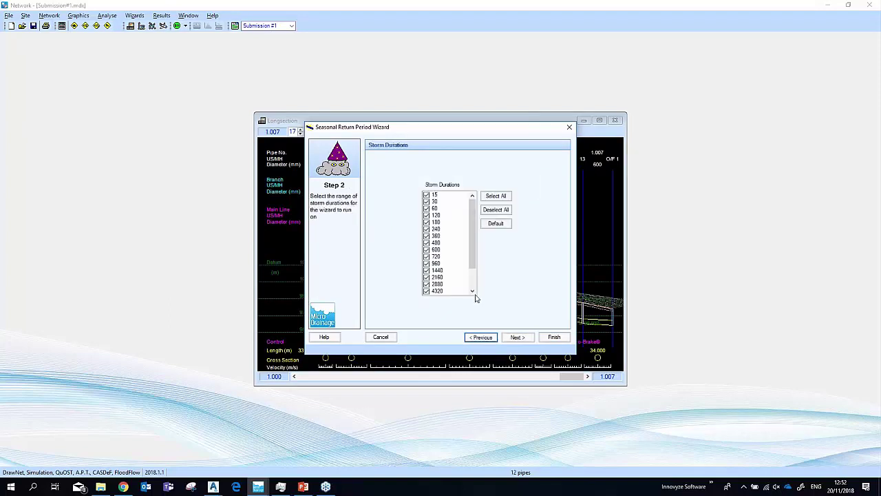
{"action": "left_click", "coordinate": [496, 225]}
{"action": "left_click_drag", "start_coordinate": [473, 243], "coordinate": [478, 279]}
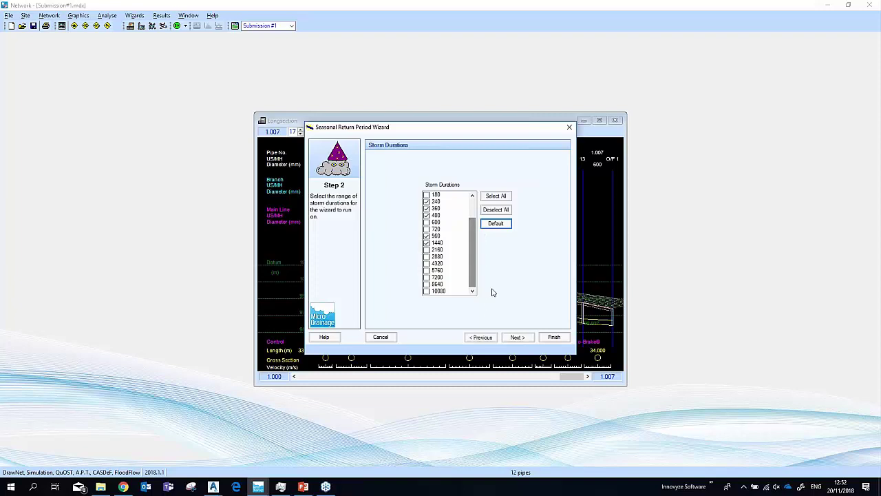
Run the seasonal return period analysis, decline saving the data, and display the critical summary of results by maximum level.
{"action": "left_click", "coordinate": [527, 337]}
{"action": "left_click", "coordinate": [554, 337]}
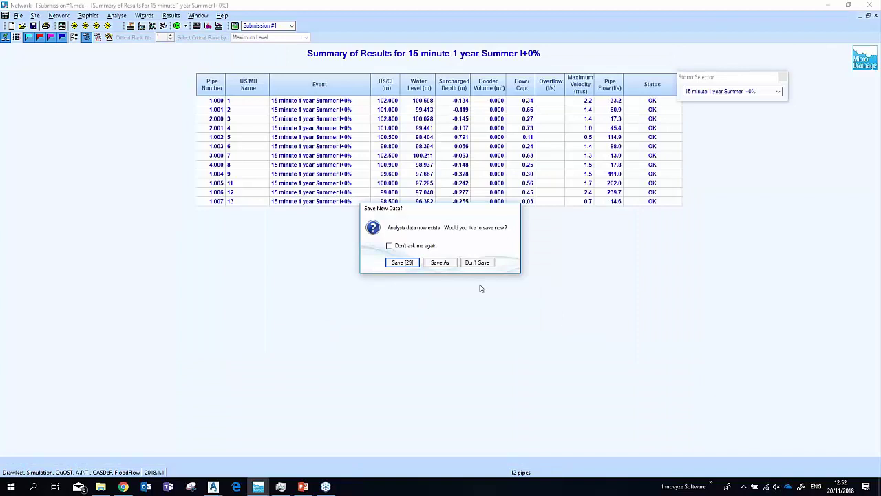
{"action": "left_click", "coordinate": [477, 262]}
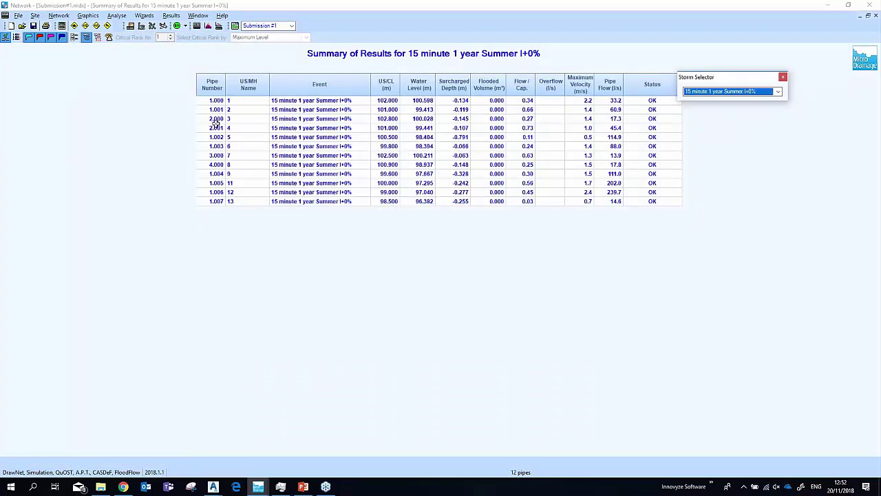
{"action": "left_click", "coordinate": [98, 38]}
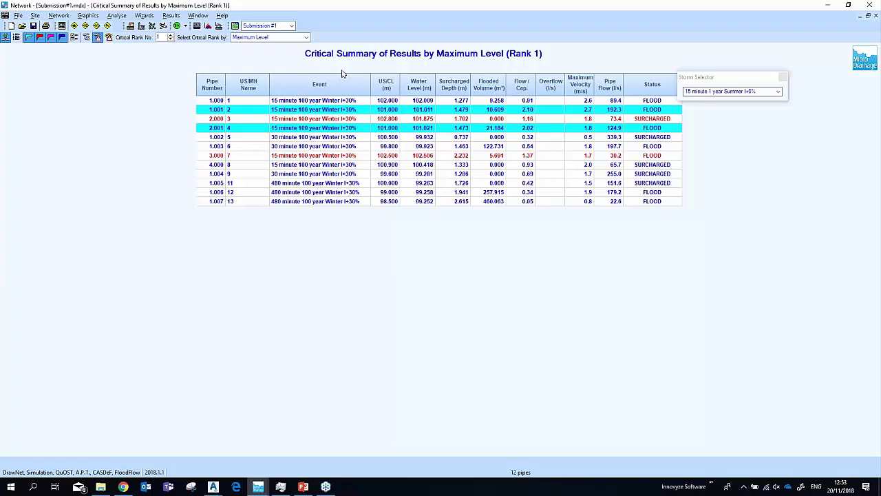
Start the Design Audit Wizard and accept the audit variables, default storm durations and return periods up to the SUDS audit page.
{"action": "left_click", "coordinate": [143, 19]}
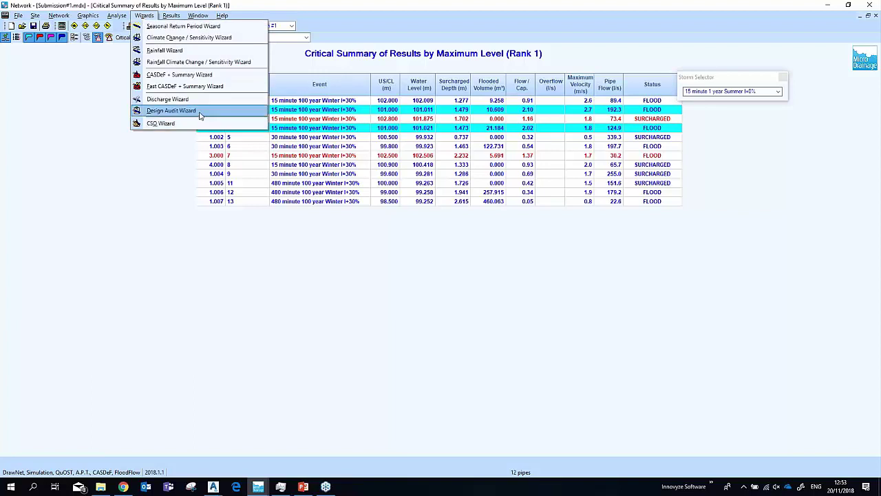
{"action": "left_click", "coordinate": [172, 110]}
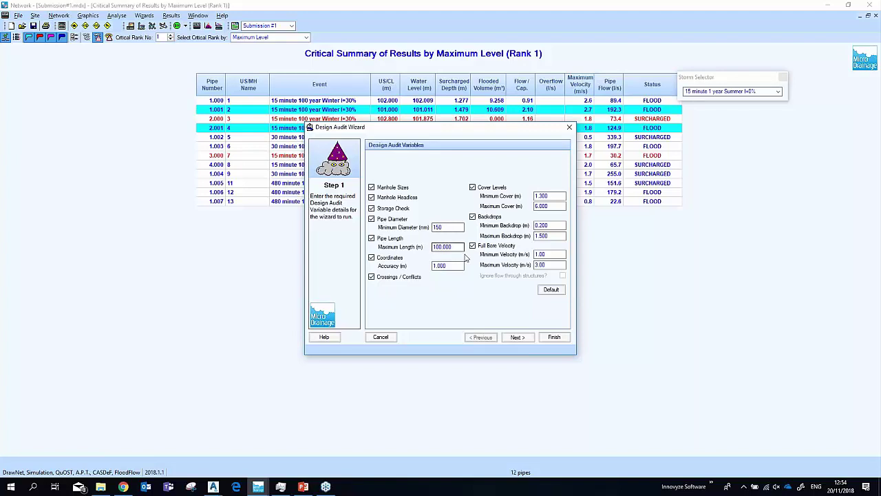
{"action": "left_click", "coordinate": [518, 336]}
{"action": "left_click", "coordinate": [518, 339]}
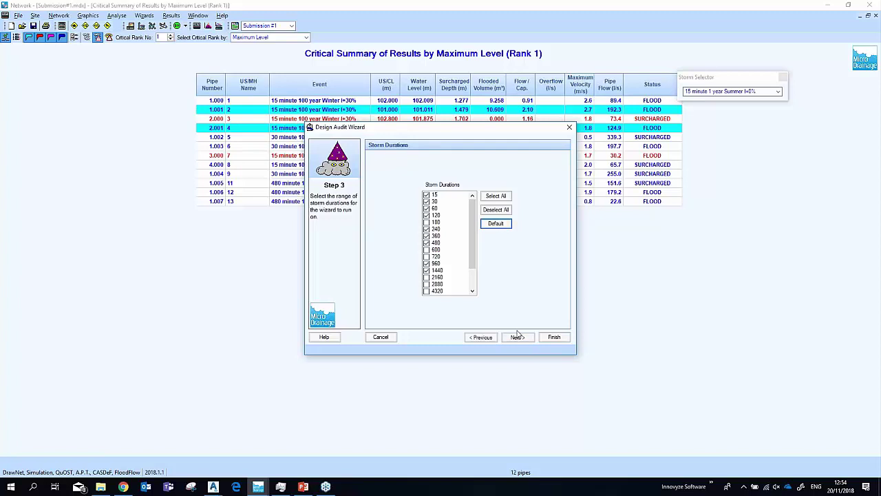
{"action": "left_click", "coordinate": [516, 336]}
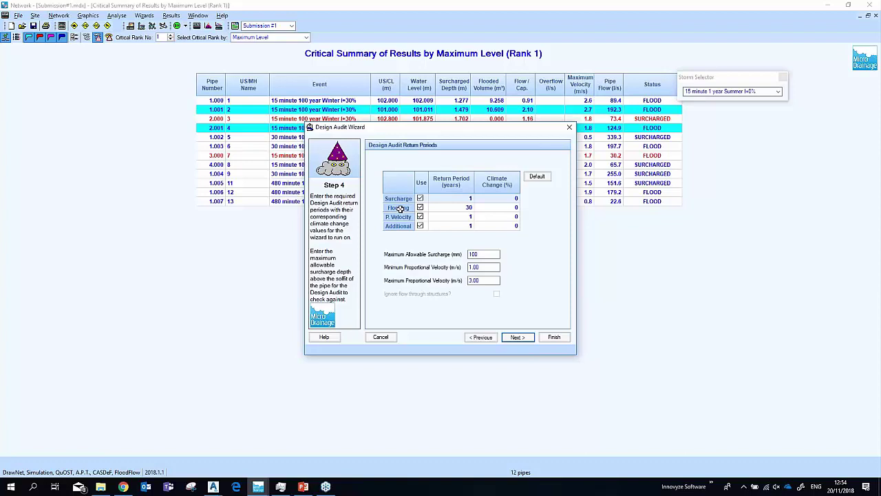
{"action": "left_click", "coordinate": [528, 337]}
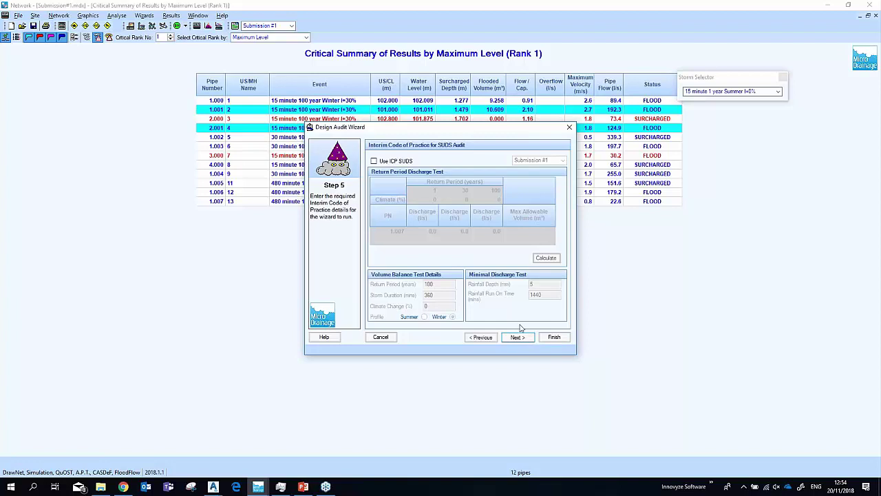
Enable the ICP SUDS audit and set pipe 1.007's discharges to 10, 25 and 25 l/s for 1, 30 and 100 years.
{"action": "left_click", "coordinate": [374, 161]}
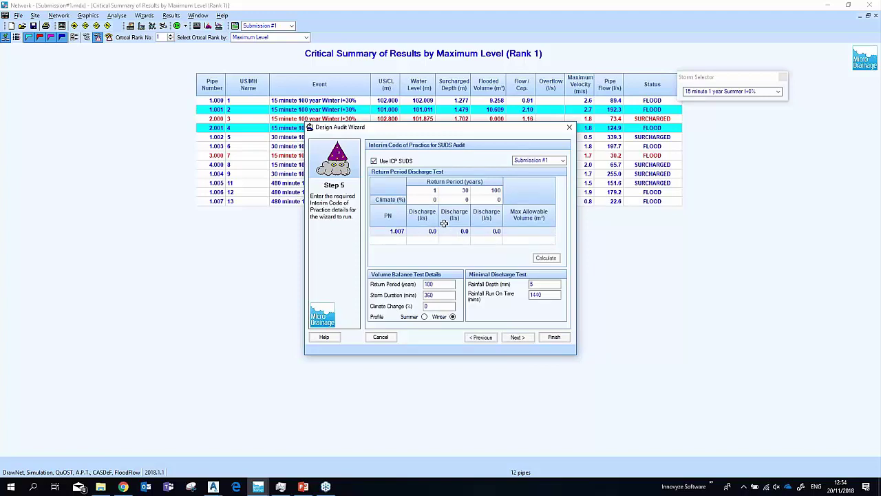
{"action": "left_click", "coordinate": [432, 231]}
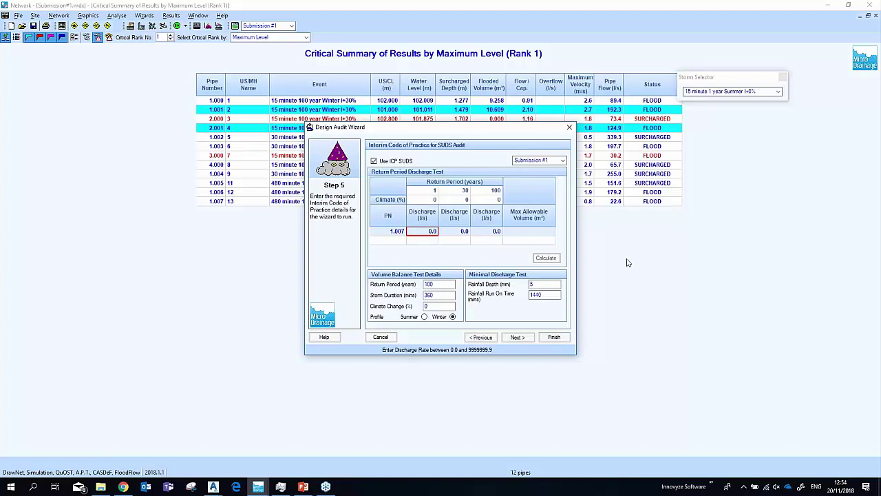
{"action": "type", "text": "10"}
{"action": "key", "text": "Tab"}
{"action": "type", "text": "25"}
{"action": "key", "text": "Tab"}
{"action": "type", "text": "25"}
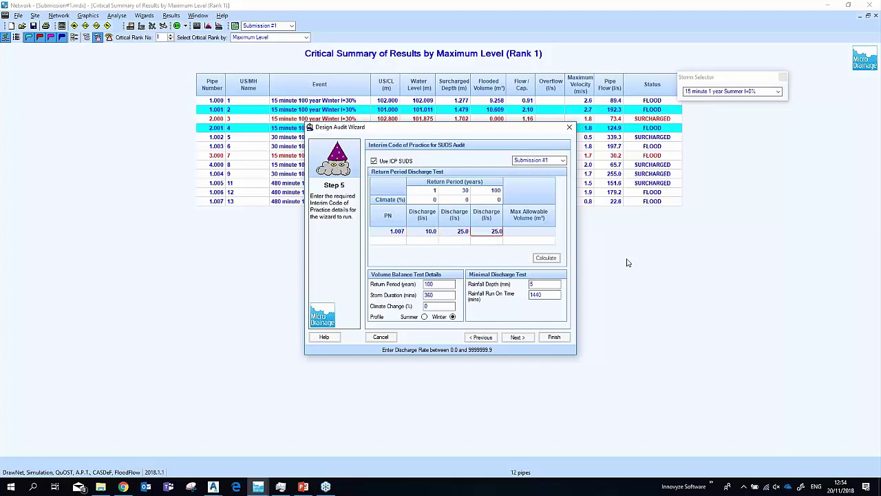
Enter 50000 m³ as pipe 1.007's maximum allowable volume in the ICP SUDS audit and proceed to the time increments.
{"action": "left_click", "coordinate": [520, 338]}
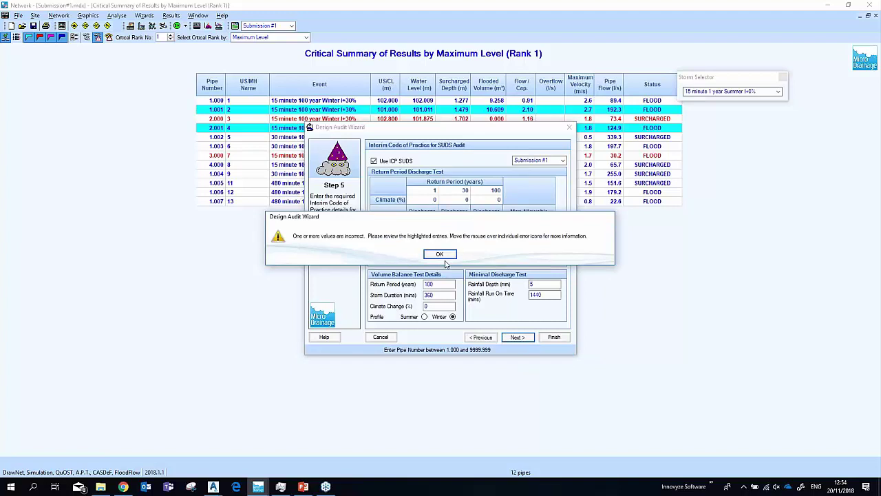
{"action": "left_click", "coordinate": [446, 256]}
{"action": "left_click", "coordinate": [509, 230]}
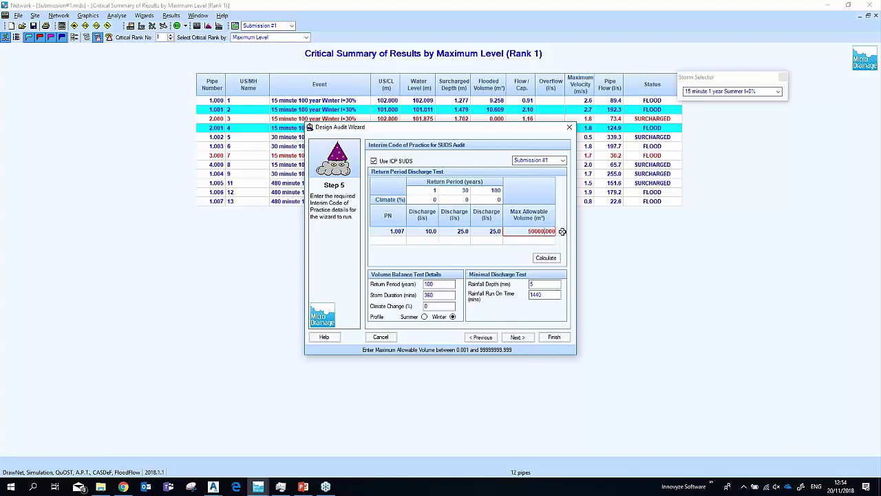
{"action": "key", "text": "BackSpace"}
{"action": "left_click", "coordinate": [518, 338]}
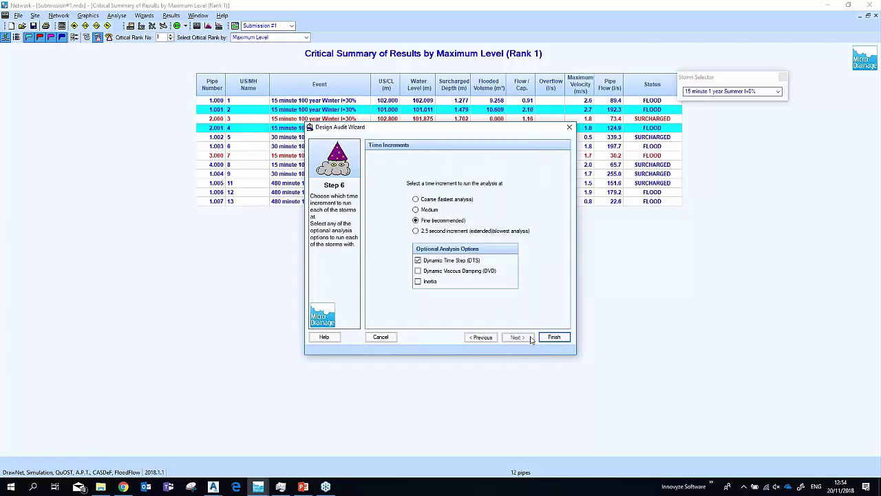
Run the design audit with the fine time increment, decline saving the data, and expand the list of audits in the report.
{"action": "left_click", "coordinate": [554, 337]}
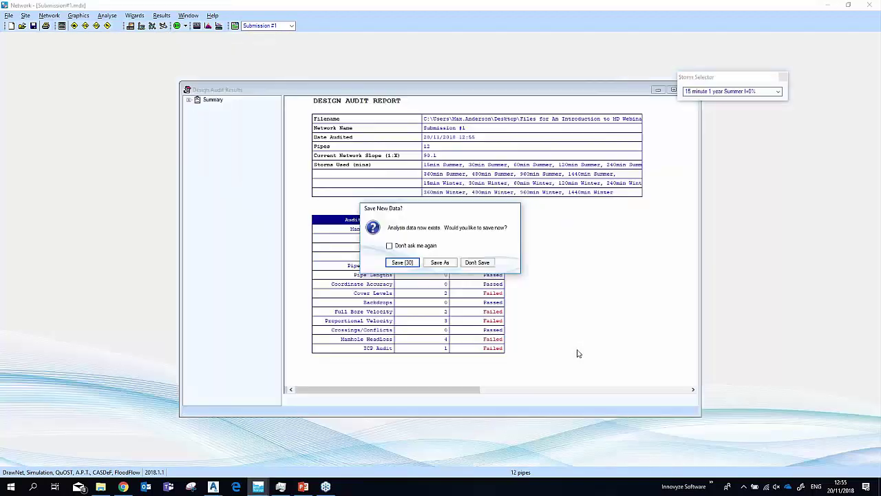
{"action": "left_click", "coordinate": [477, 263]}
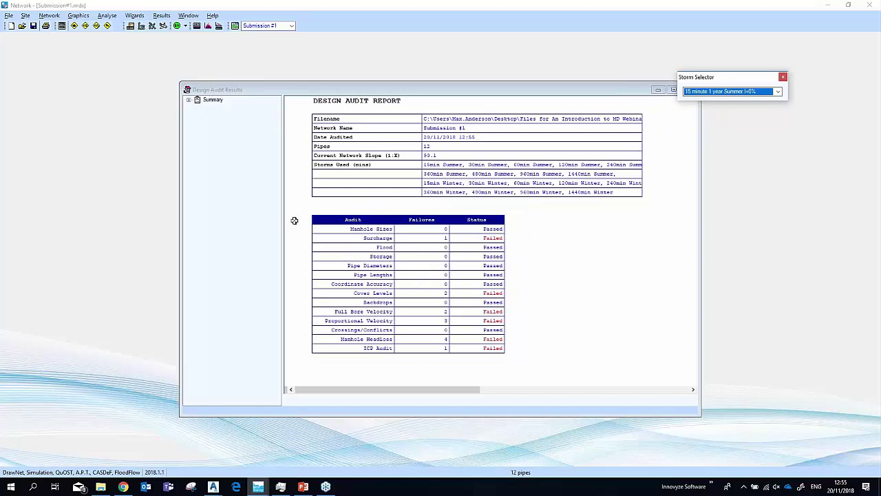
{"action": "left_click", "coordinate": [189, 101]}
{"action": "left_click", "coordinate": [197, 107]}
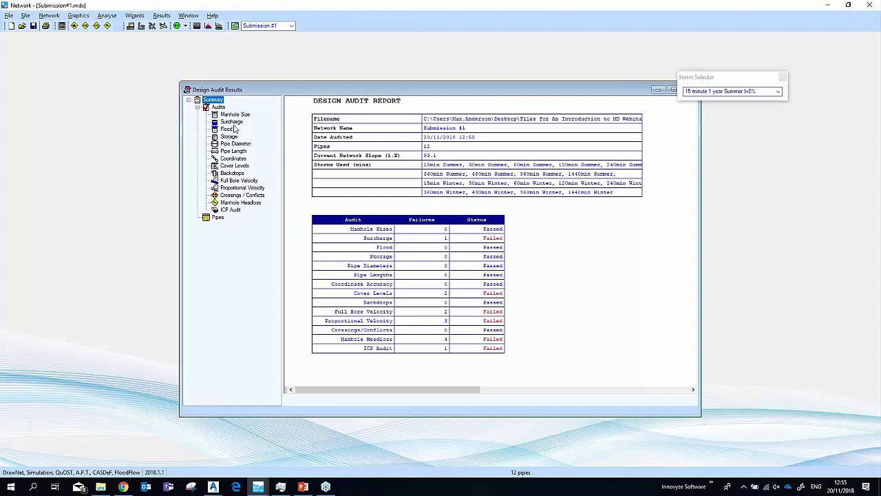
Review the cover level, manhole headloss, proportional velocity, full bore velocity and combined audit results, and close the audit report.
{"action": "left_click", "coordinate": [240, 166]}
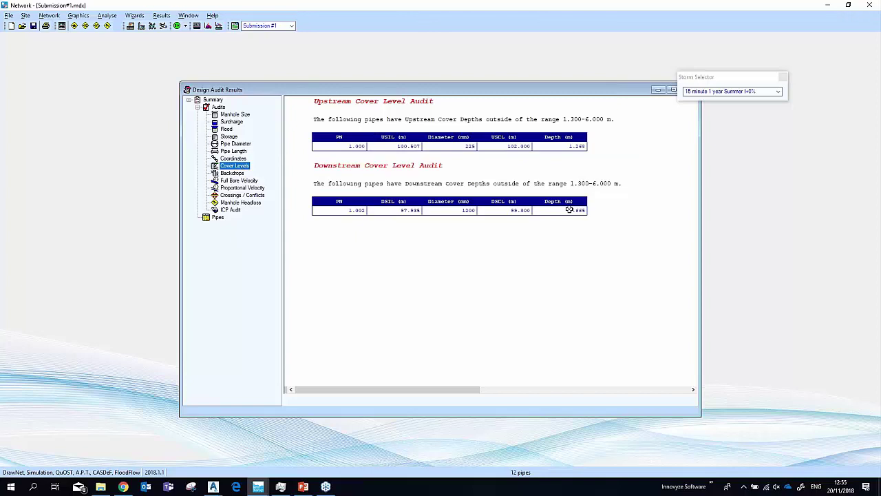
{"action": "left_click", "coordinate": [241, 204]}
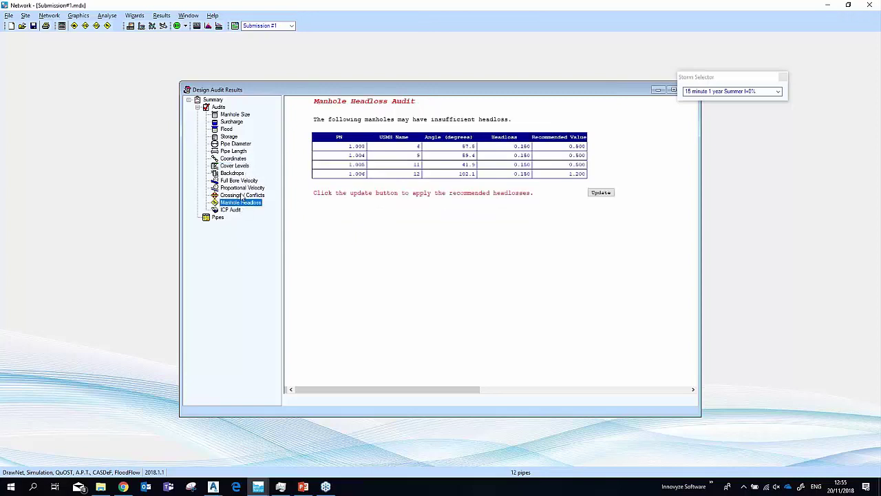
{"action": "left_click", "coordinate": [241, 189]}
{"action": "left_click", "coordinate": [241, 181]}
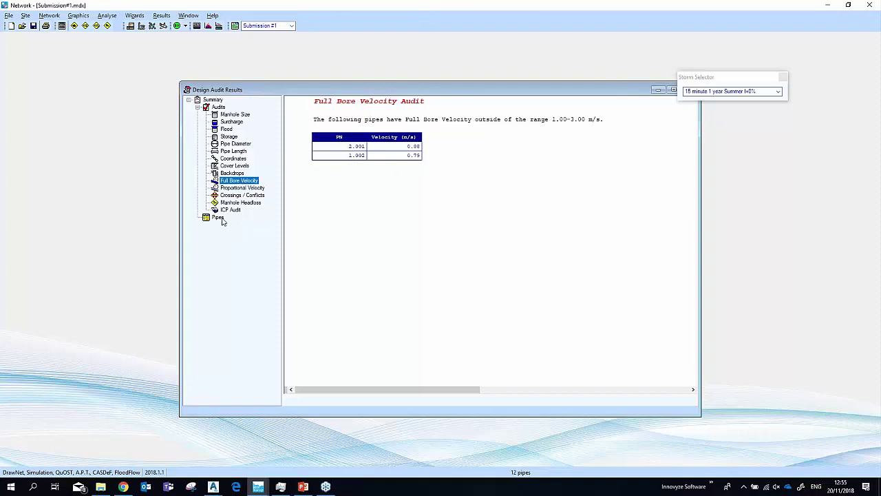
{"action": "left_click", "coordinate": [218, 108]}
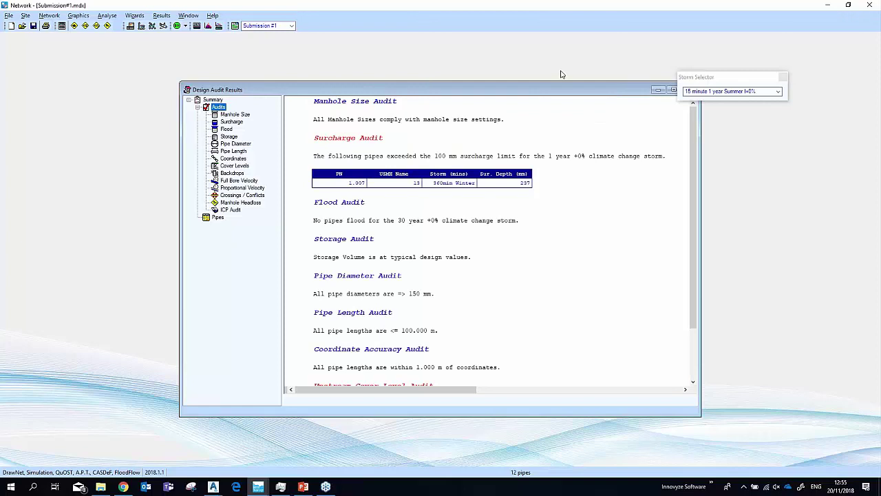
{"action": "left_click_drag", "start_coordinate": [554, 84], "coordinate": [402, 78]}
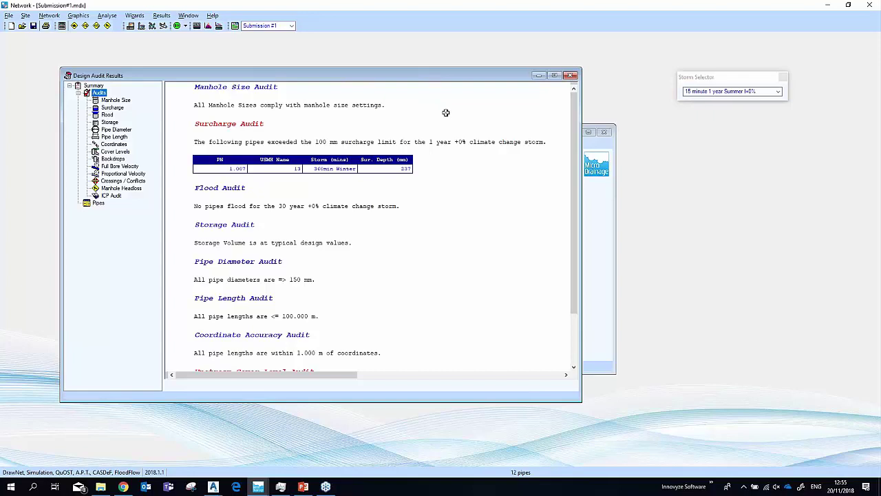
{"action": "left_click", "coordinate": [572, 77]}
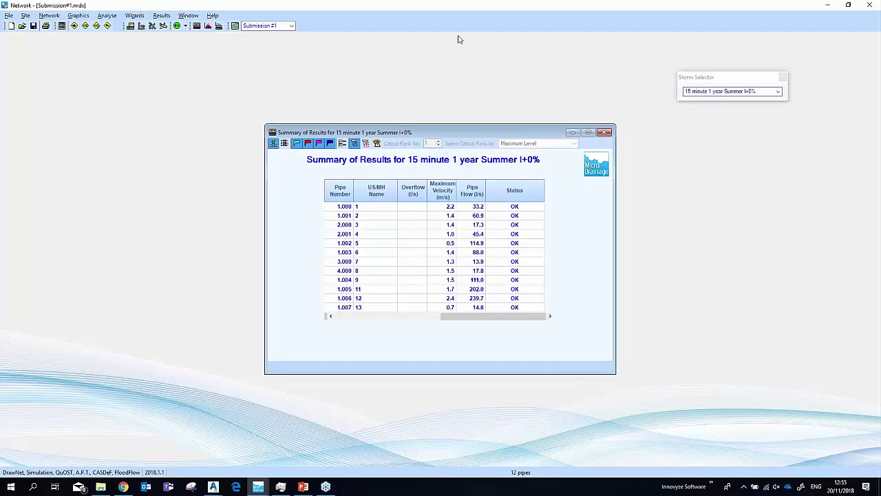
Start a printed report for all pipes and include the Pipeline Schedule and the critical Summary of Results.
{"action": "left_click", "coordinate": [8, 15]}
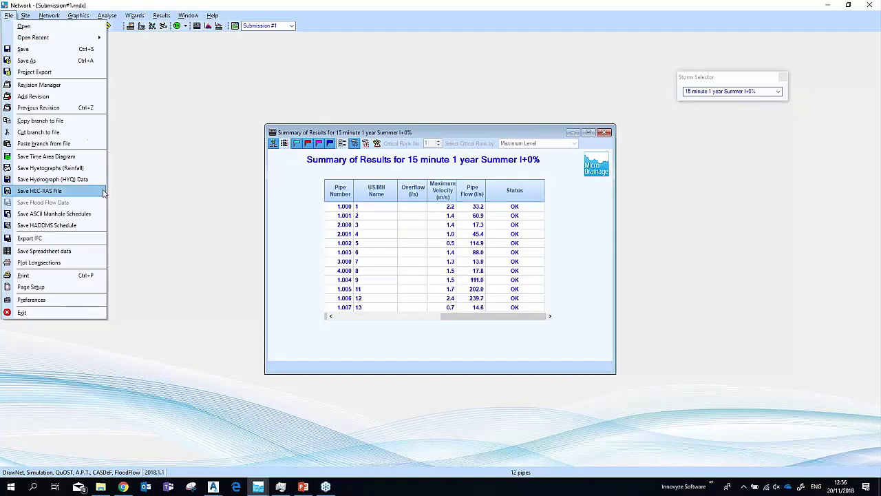
{"action": "left_click", "coordinate": [114, 279]}
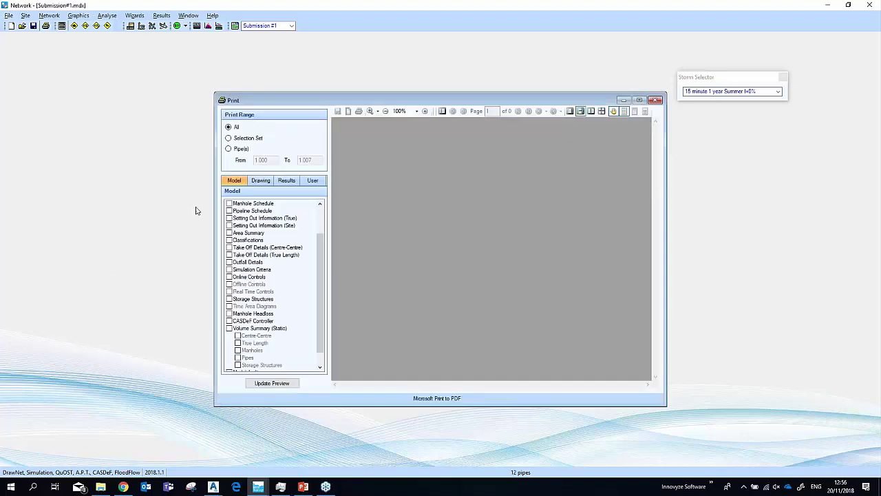
{"action": "left_click", "coordinate": [231, 211]}
{"action": "left_click", "coordinate": [288, 182]}
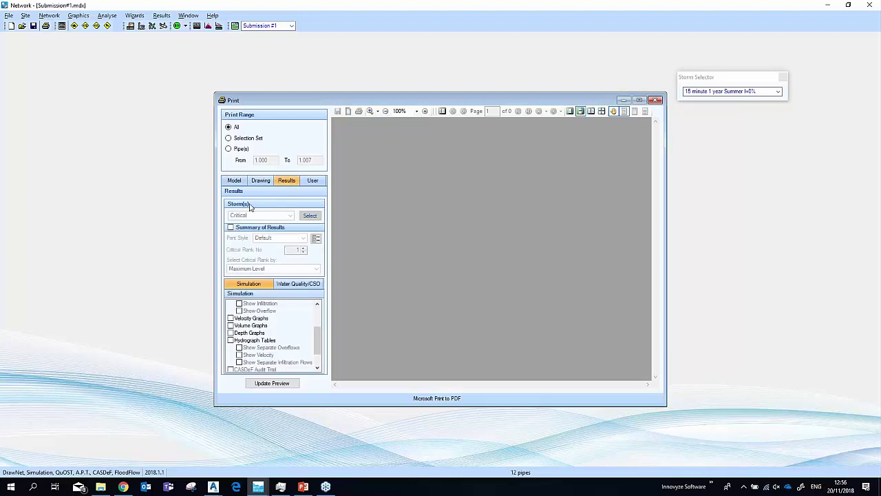
{"action": "left_click", "coordinate": [230, 227]}
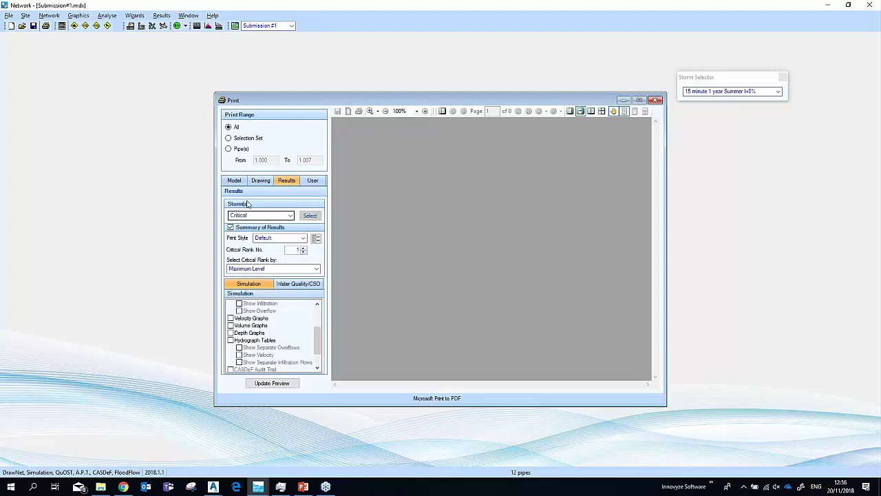
Add Online Controls, Area Summary and Setting Out Information (Site) to the report and generate its preview.
{"action": "left_click", "coordinate": [236, 181]}
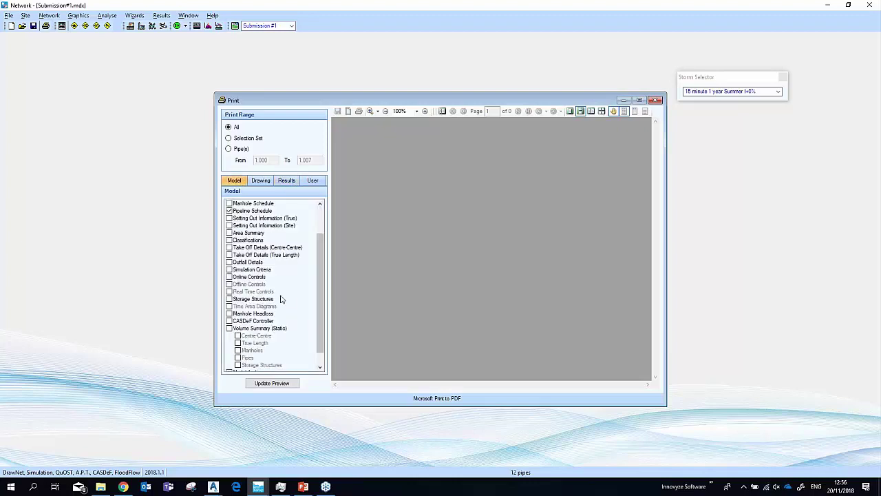
{"action": "left_click", "coordinate": [229, 276]}
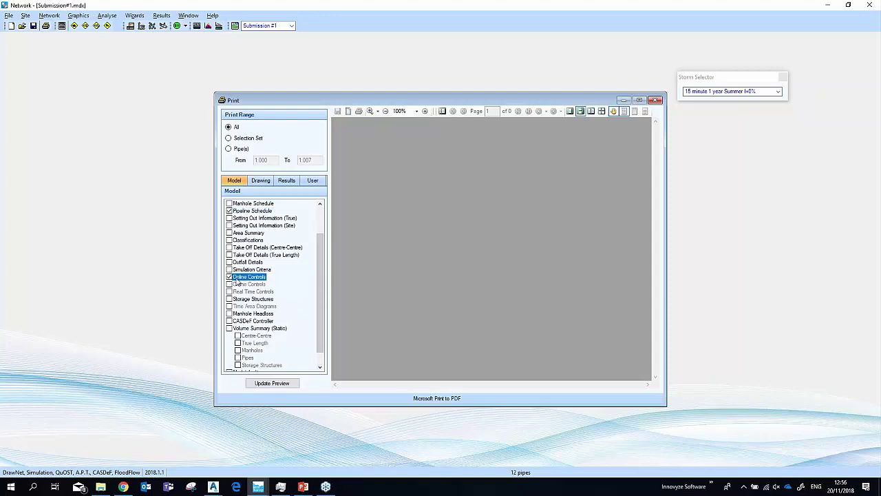
{"action": "left_click", "coordinate": [229, 233]}
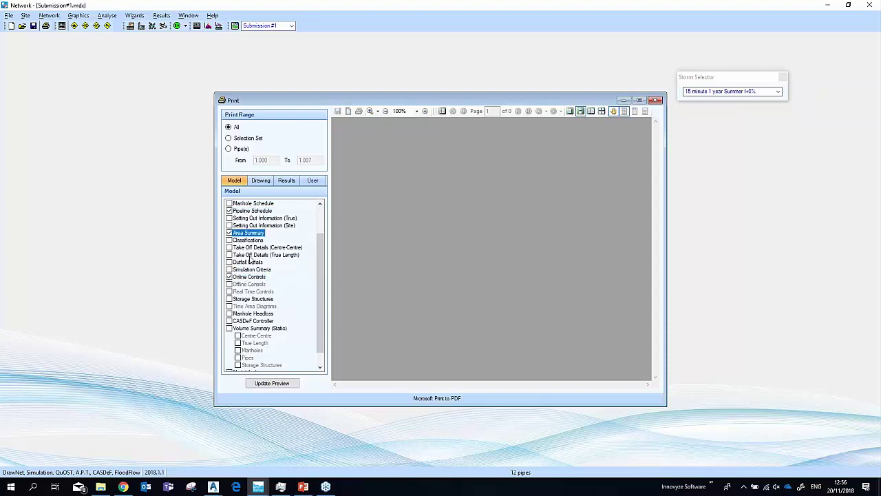
{"action": "left_click", "coordinate": [230, 226]}
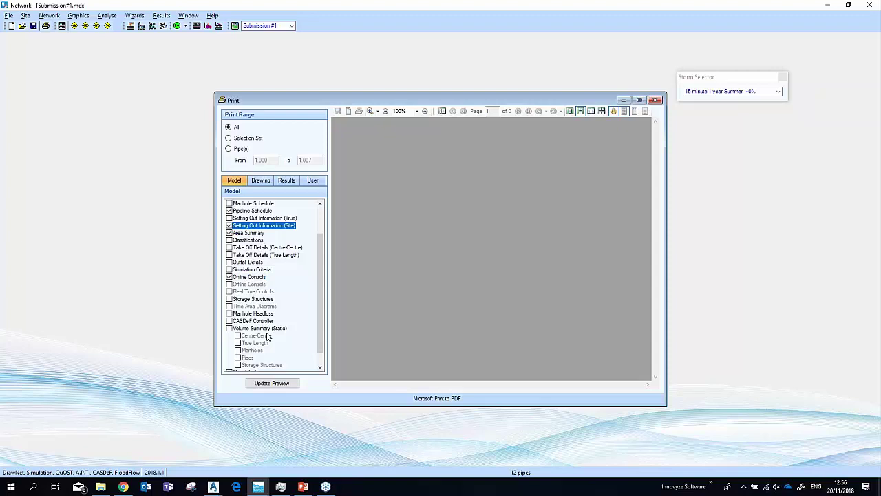
{"action": "left_click", "coordinate": [286, 386]}
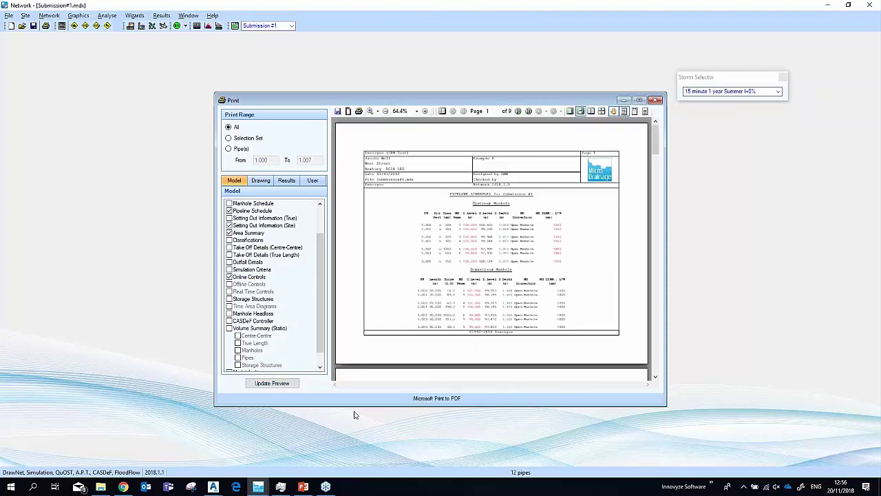
Examine the pipeline schedules in the report preview at a larger size and minimise the print window.
{"action": "left_click", "coordinate": [526, 230]}
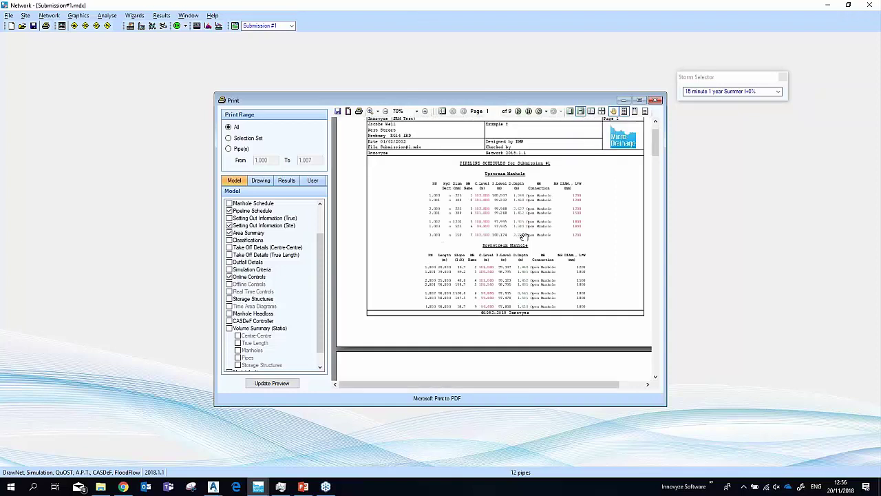
{"action": "scroll", "coordinate": [582, 231], "scroll_direction": "down", "scroll_amount": 2}
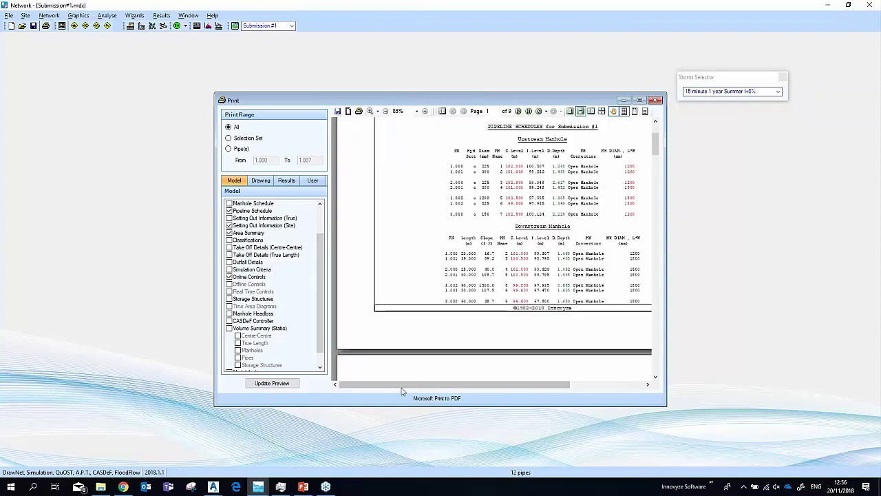
{"action": "left_click_drag", "start_coordinate": [413, 389], "coordinate": [458, 389]}
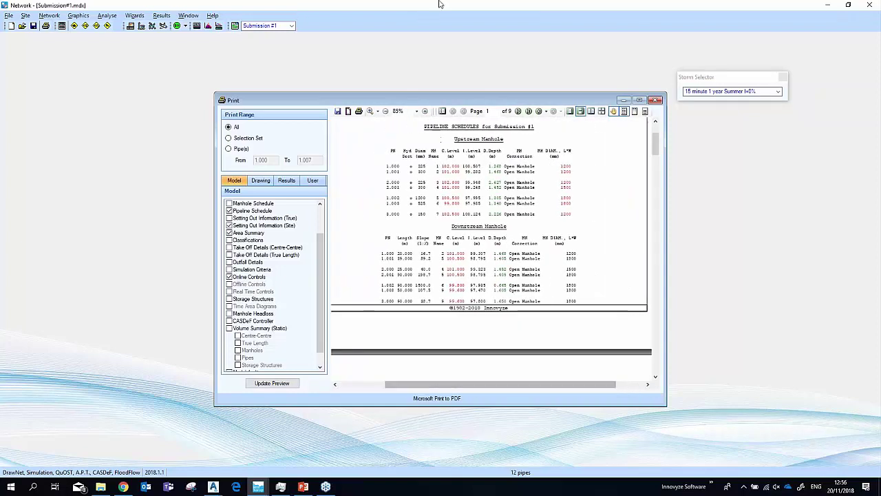
{"action": "left_click", "coordinate": [623, 100]}
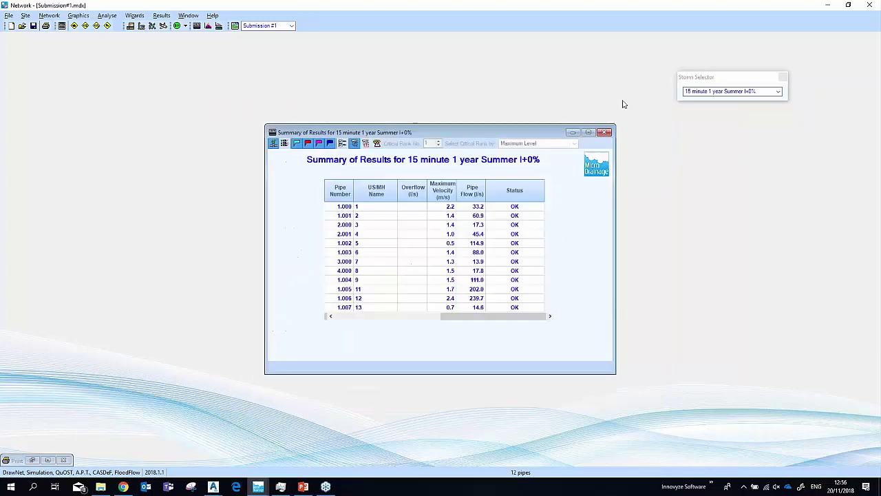
Display the Submission #1 network in plan view and switch to the Pond1 drawing in AutoCAD Civil 3D, maximised.
{"action": "left_click", "coordinate": [152, 26]}
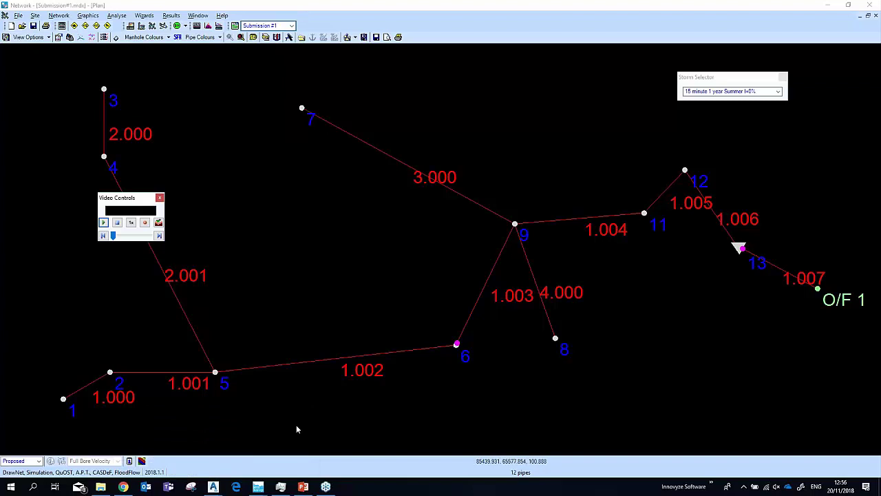
{"action": "mouse_move", "coordinate": [217, 486]}
{"action": "left_click", "coordinate": [254, 466]}
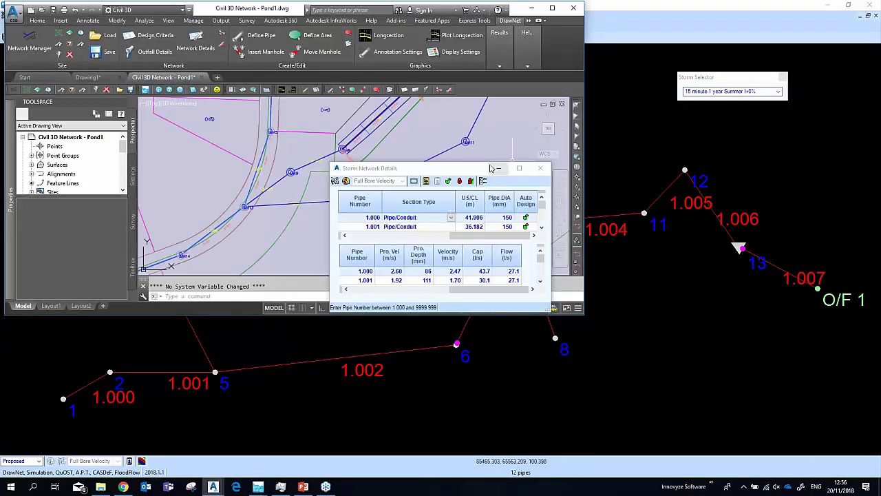
{"action": "left_click", "coordinate": [552, 7]}
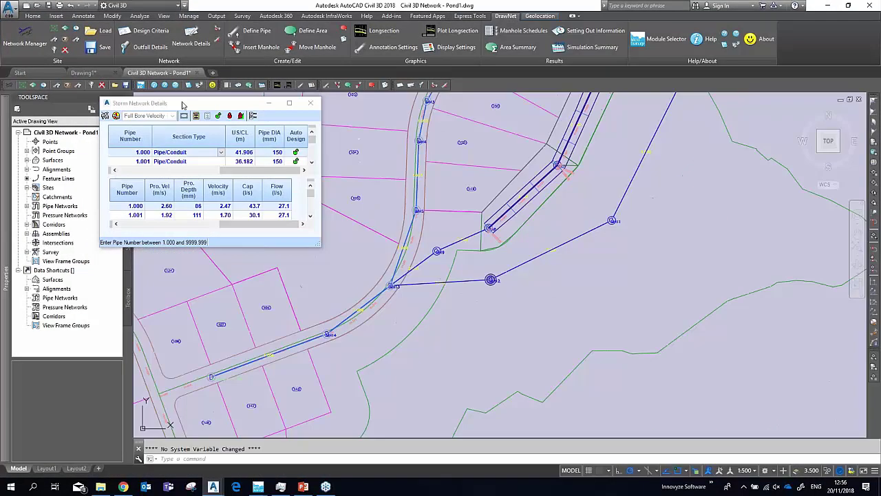
Move and enlarge the Storm Network Details window over the drawing to show more pipe rows and columns.
{"action": "mouse_move", "coordinate": [183, 105]}
{"action": "left_mouse_down"}
{"action": "mouse_move", "coordinate": [634, 242]}
{"action": "mouse_move", "coordinate": [694, 232]}
{"action": "left_mouse_up"}
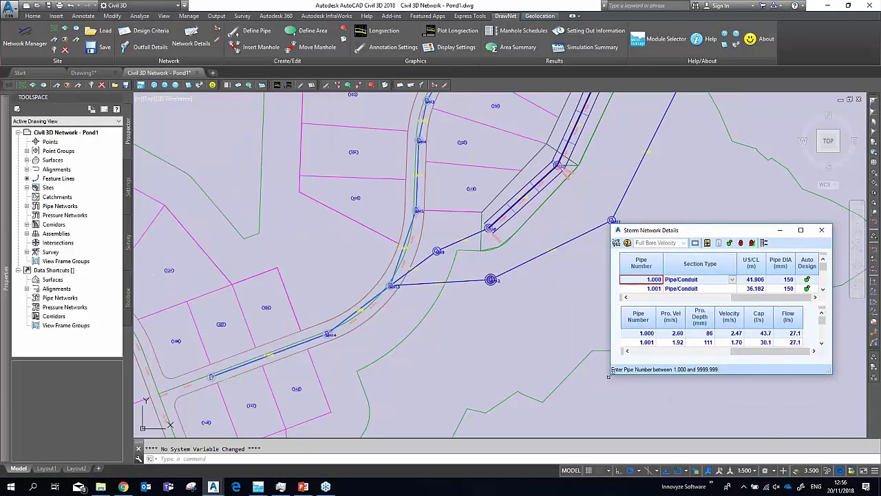
{"action": "mouse_move", "coordinate": [608, 375]}
{"action": "left_mouse_down"}
{"action": "mouse_move", "coordinate": [516, 403]}
{"action": "mouse_move", "coordinate": [410, 413]}
{"action": "mouse_move", "coordinate": [339, 443]}
{"action": "mouse_move", "coordinate": [312, 433]}
{"action": "left_mouse_up"}
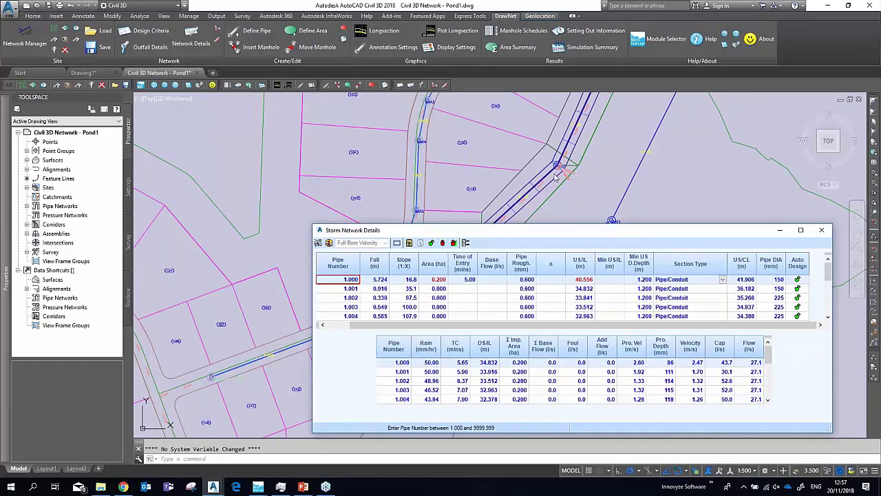
{"action": "left_click_drag", "start_coordinate": [585, 235], "coordinate": [558, 219]}
{"action": "scroll", "coordinate": [586, 270], "scroll_direction": "down", "scroll_amount": 1}
{"action": "scroll", "coordinate": [586, 270], "scroll_direction": "up", "scroll_amount": 1}
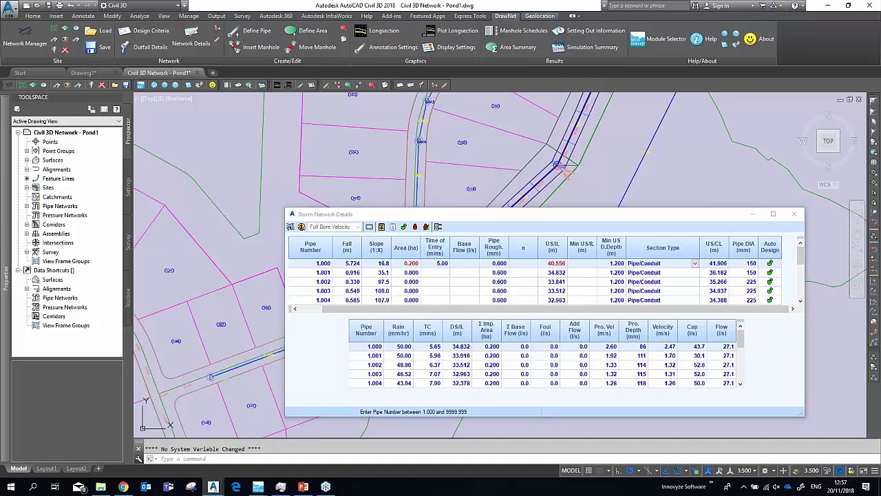
Put the Storm Network Details window away and use 3DORBIT to examine the pipe network and pond in 3D.
{"action": "left_click", "coordinate": [358, 460]}
{"action": "type", "text": "3dorbit"}
{"action": "key", "text": "Return"}
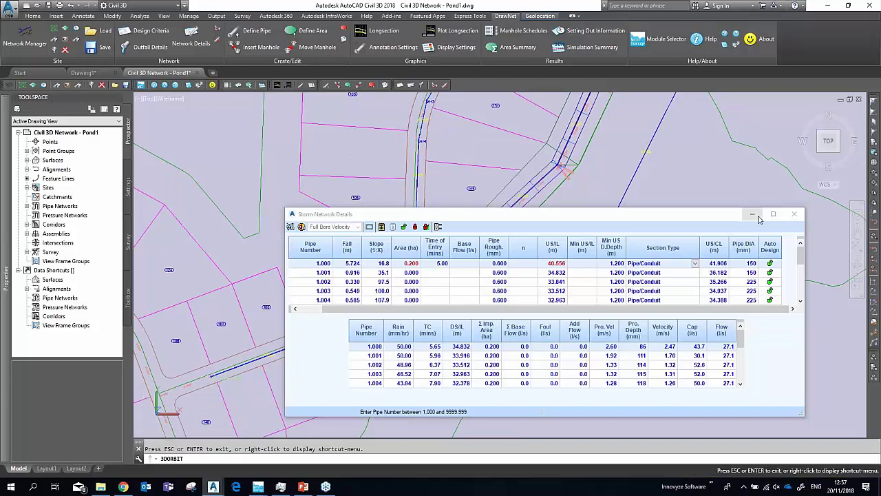
{"action": "mouse_move", "coordinate": [523, 276]}
{"action": "left_mouse_down"}
{"action": "mouse_move", "coordinate": [604, 193]}
{"action": "mouse_move", "coordinate": [493, 217]}
{"action": "mouse_move", "coordinate": [495, 202]}
{"action": "left_mouse_up"}
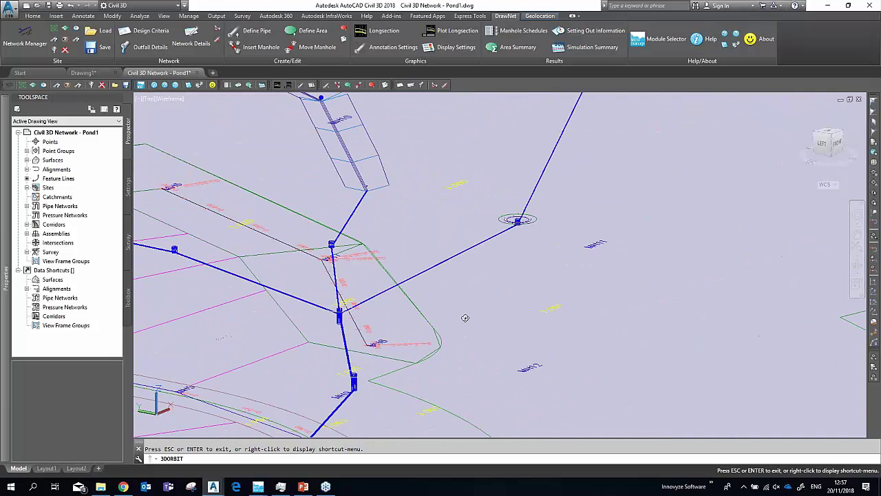
{"action": "mouse_move", "coordinate": [466, 314]}
{"action": "left_mouse_down"}
{"action": "mouse_move", "coordinate": [403, 299]}
{"action": "mouse_move", "coordinate": [461, 299]}
{"action": "mouse_move", "coordinate": [427, 313]}
{"action": "mouse_move", "coordinate": [395, 248]}
{"action": "mouse_move", "coordinate": [587, 181]}
{"action": "left_mouse_up"}
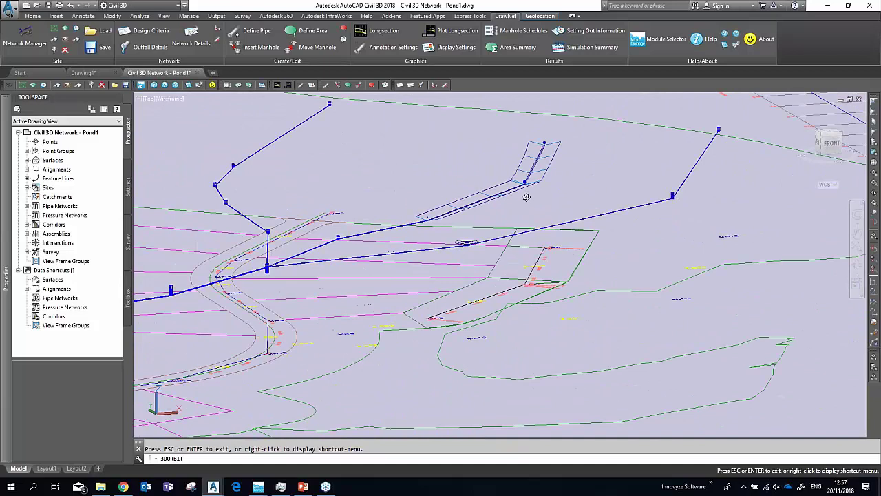
{"action": "left_click_drag", "start_coordinate": [526, 197], "coordinate": [564, 220]}
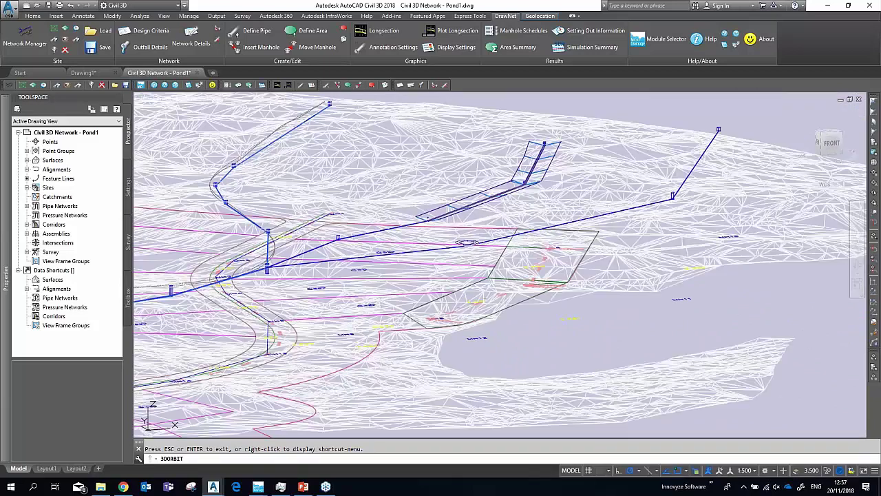
End the 3D orbit, minimise the Civil 3D drawing and switch to the An Introduction to MicroDrainage presentation in PowerPoint.
{"action": "key", "text": "Escape"}
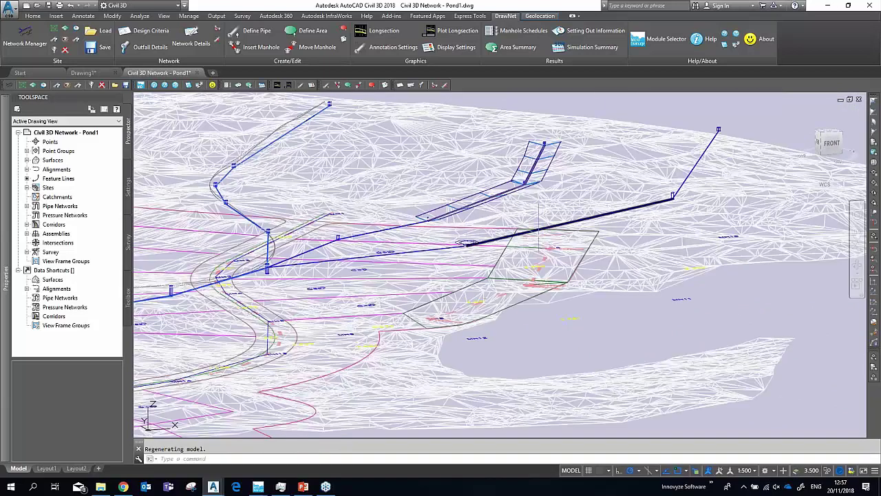
{"action": "left_click", "coordinate": [829, 6]}
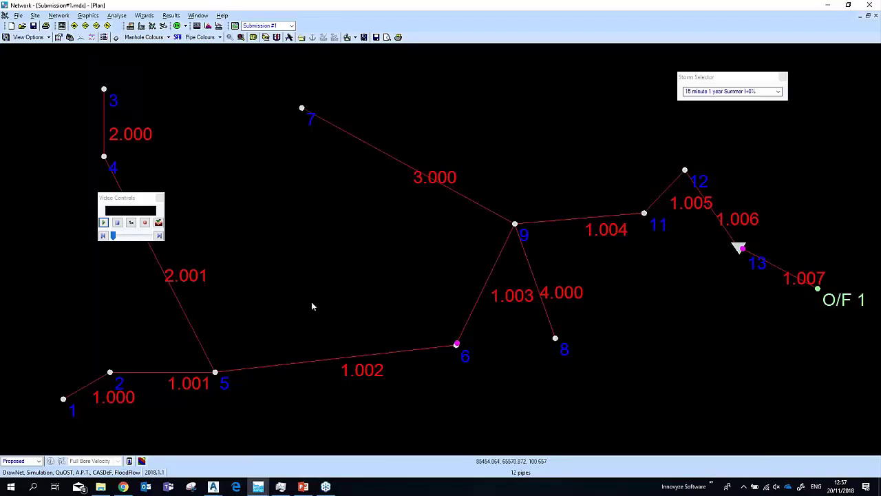
{"action": "left_click", "coordinate": [304, 487]}
Go to the Poll Question 3 slide (slide 29) and start the slide show from it.
{"action": "scroll", "coordinate": [114, 393], "scroll_direction": "down", "scroll_amount": 6}
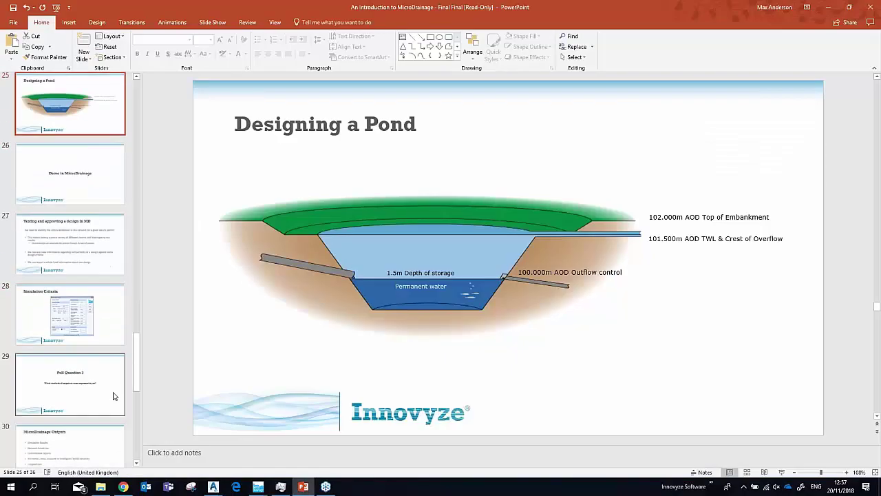
{"action": "scroll", "coordinate": [114, 396], "scroll_direction": "down", "scroll_amount": 1}
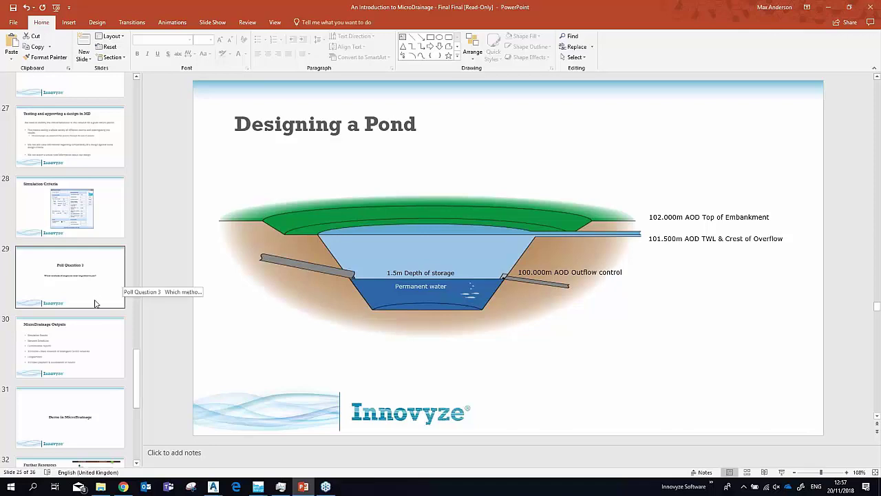
{"action": "left_click", "coordinate": [96, 304]}
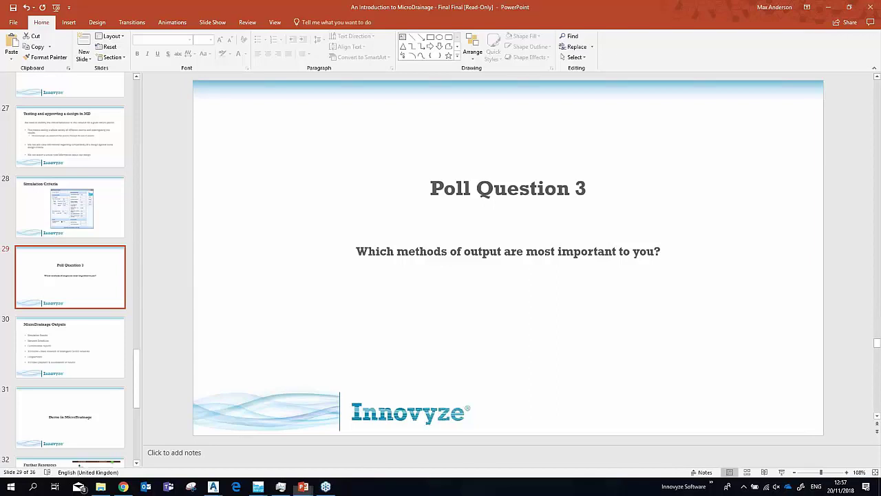
{"action": "key", "text": "shift+F5"}
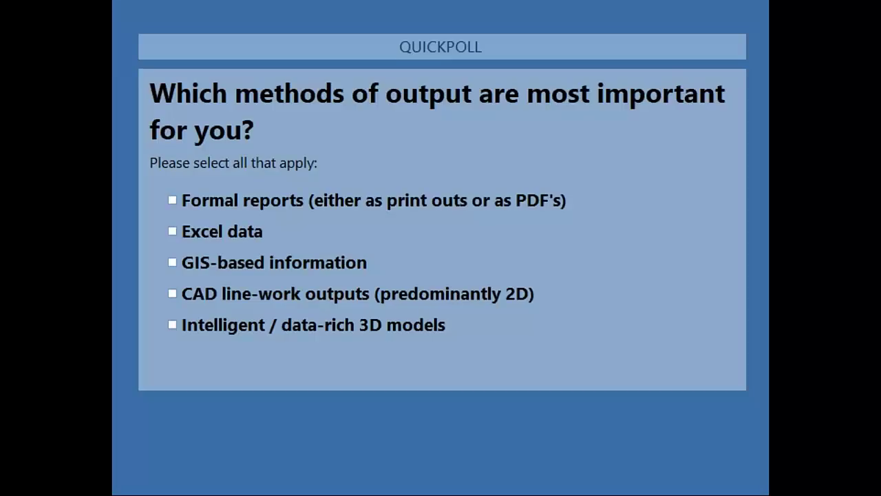